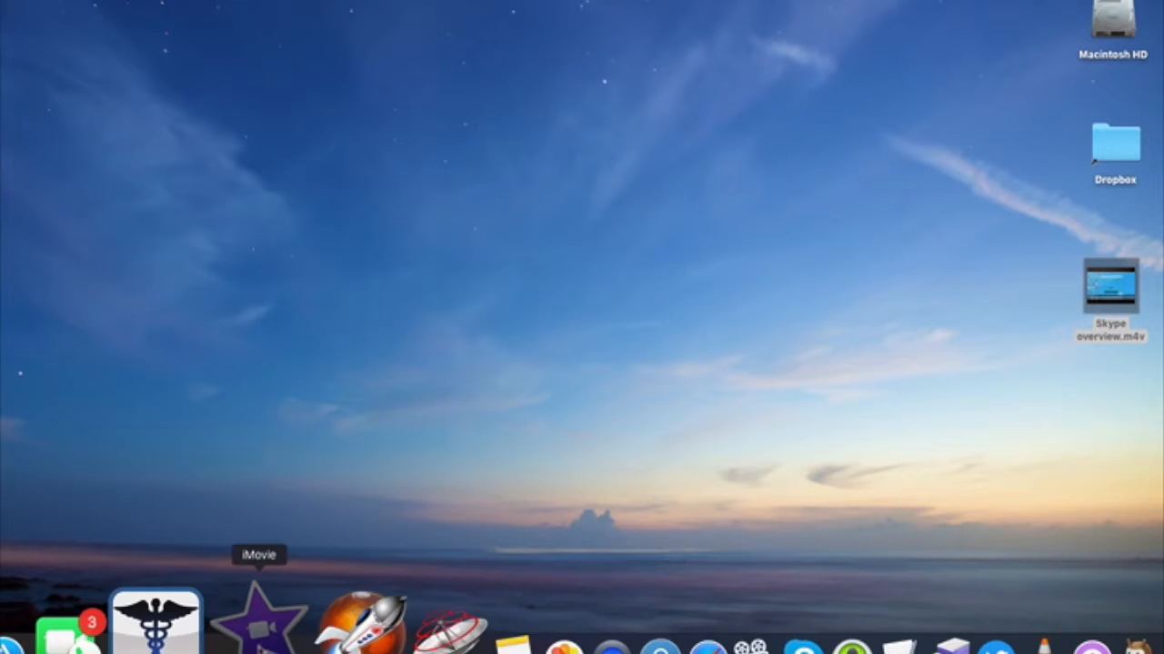
# - Open iMovie and create a new movie project
pyautogui.click(259, 618)
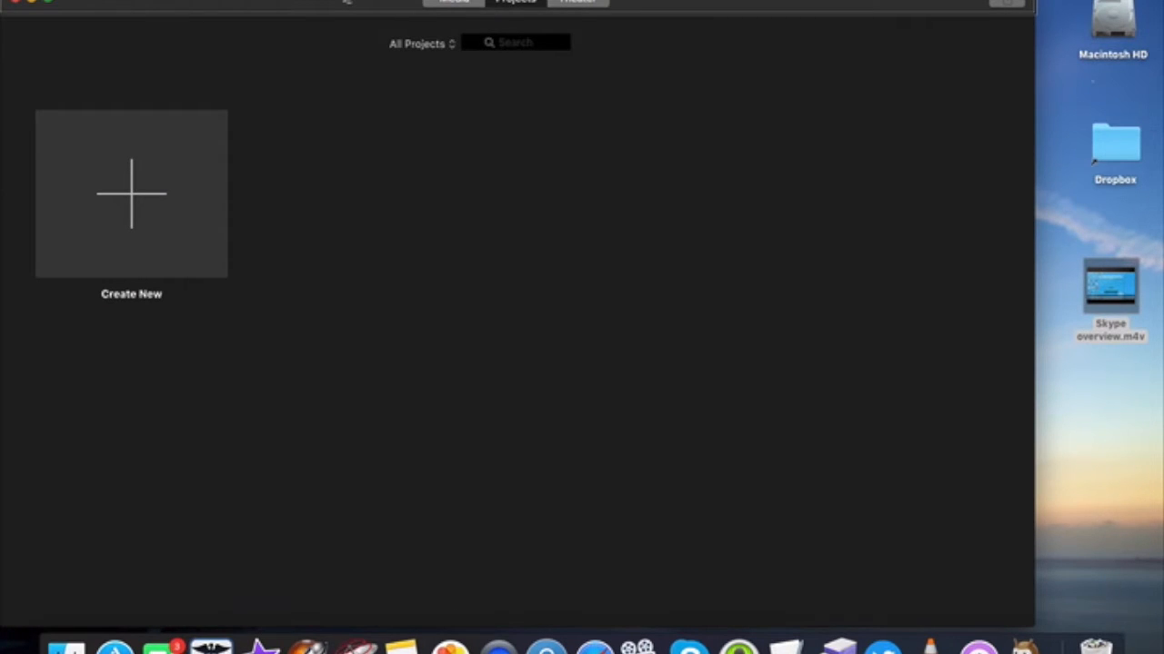
pyautogui.press('super+n')
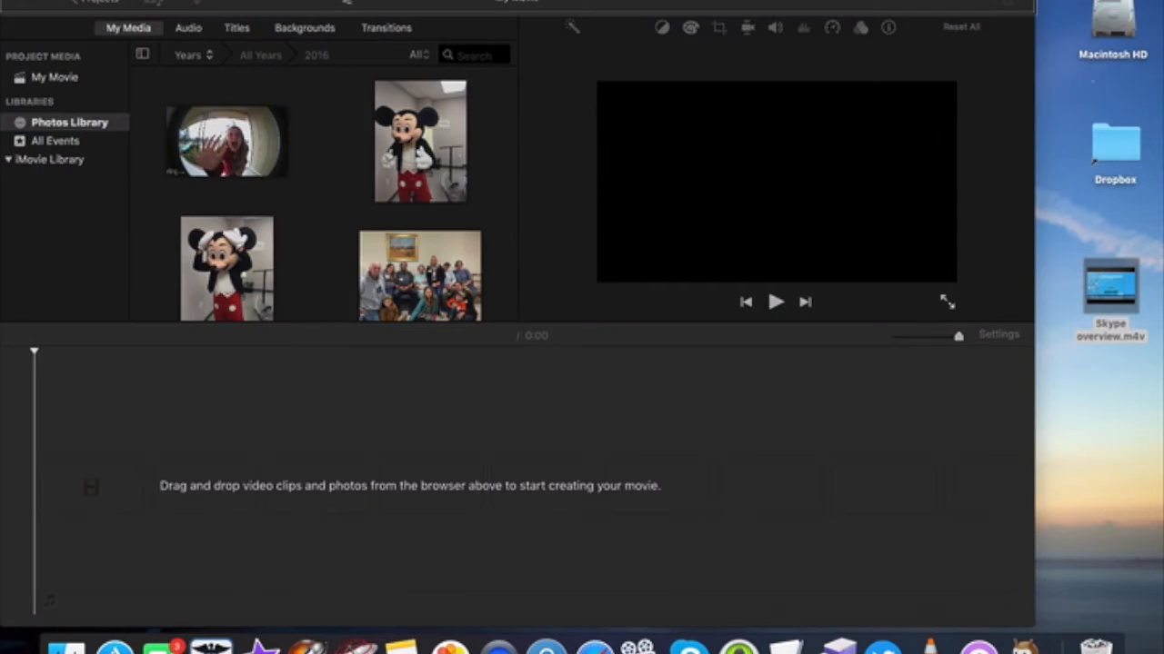
# - Import the video Skype overview.m4v from the Desktop folder into the project media
pyautogui.click(196, 3)
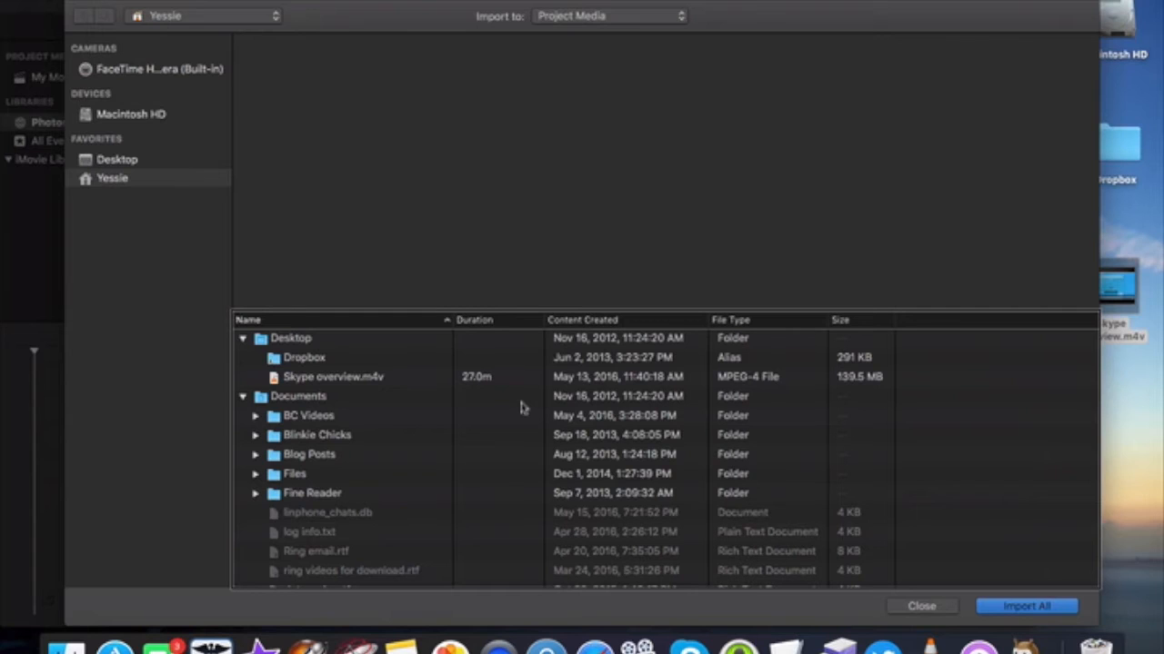
pyautogui.click(308, 339)
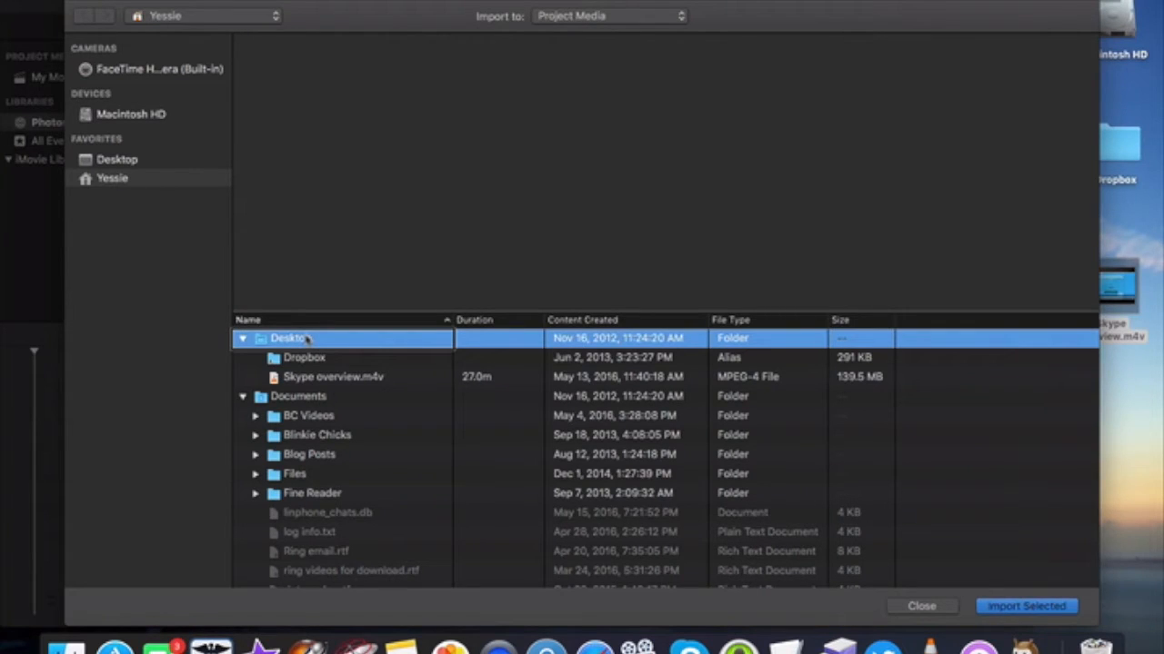
pyautogui.click(289, 358)
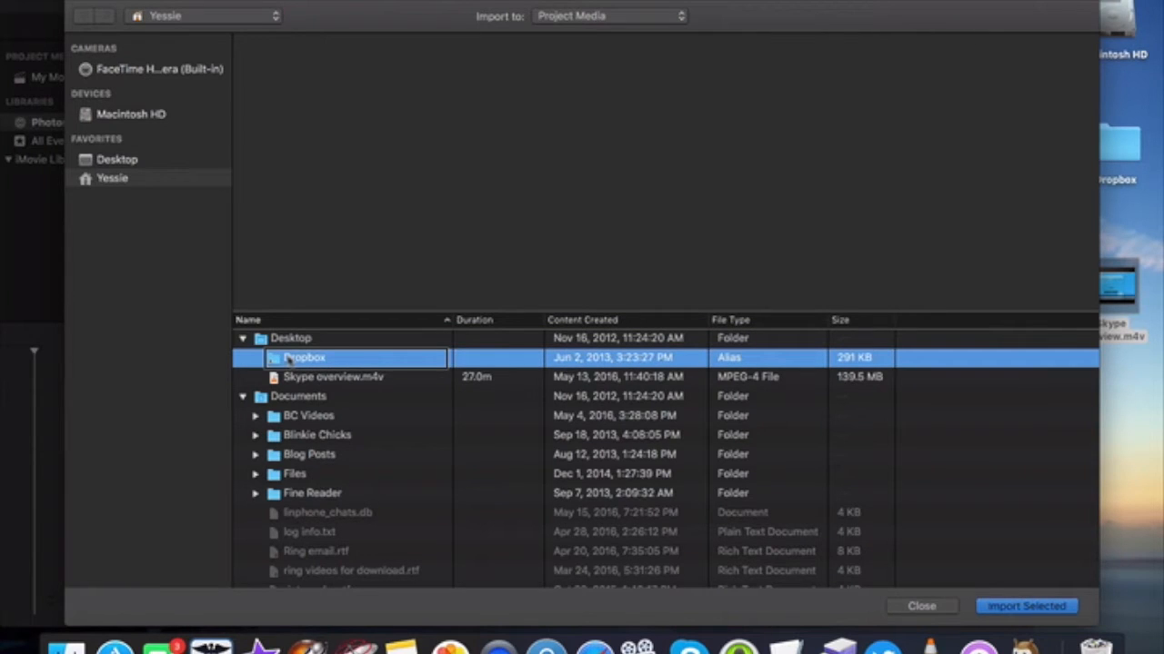
pyautogui.click(319, 378)
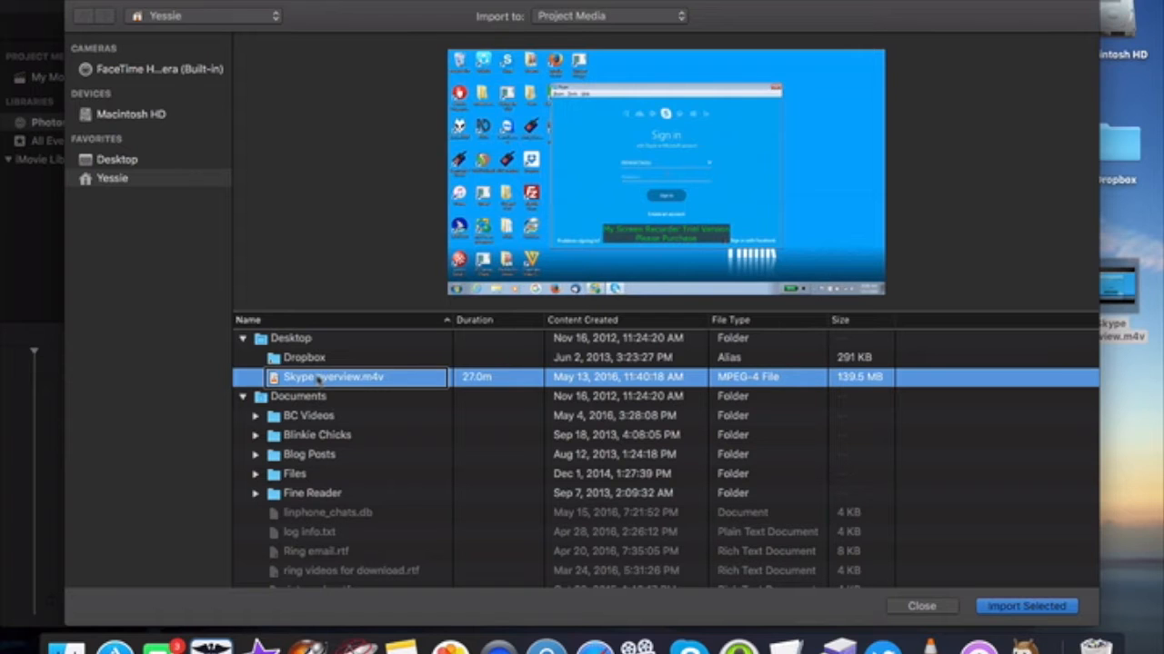
pyautogui.doubleClick(317, 380)
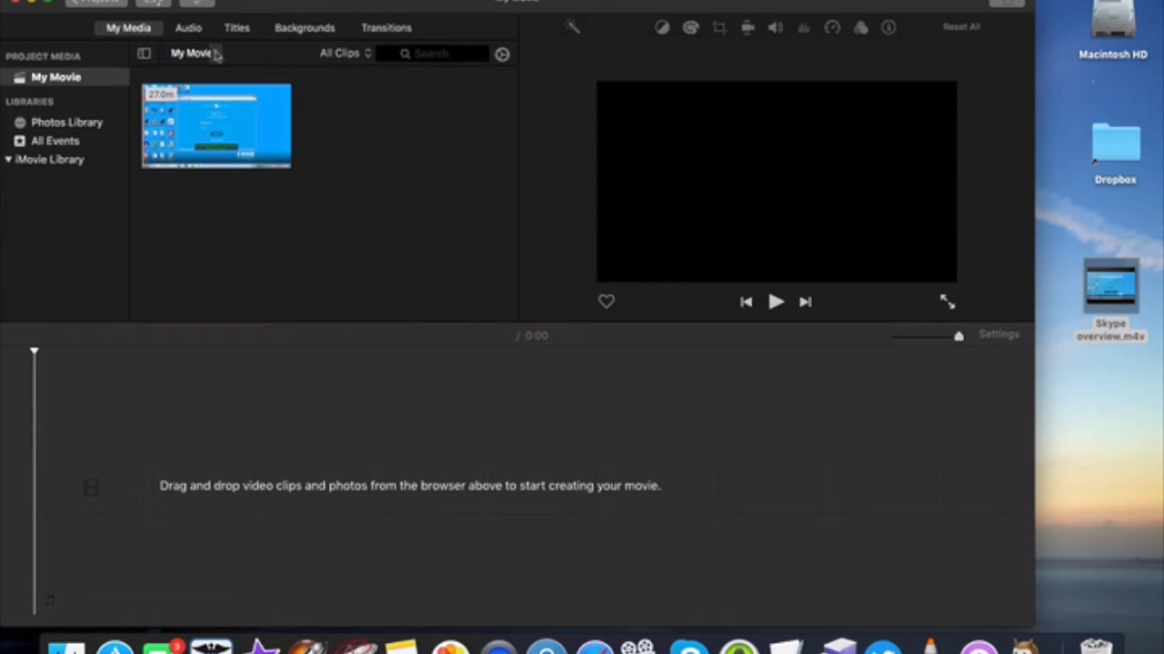
# - Append the whole imported Skype overview clip to the movie's timeline
pyautogui.click(431, 56)
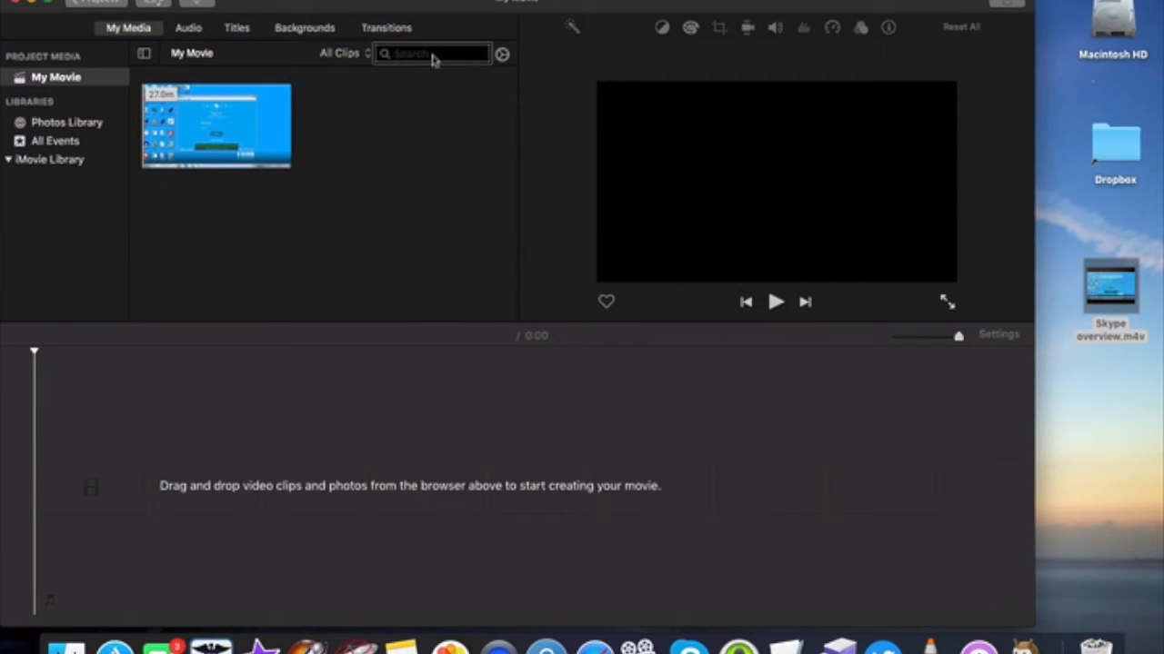
pyautogui.click(503, 56)
pyautogui.click(325, 241)
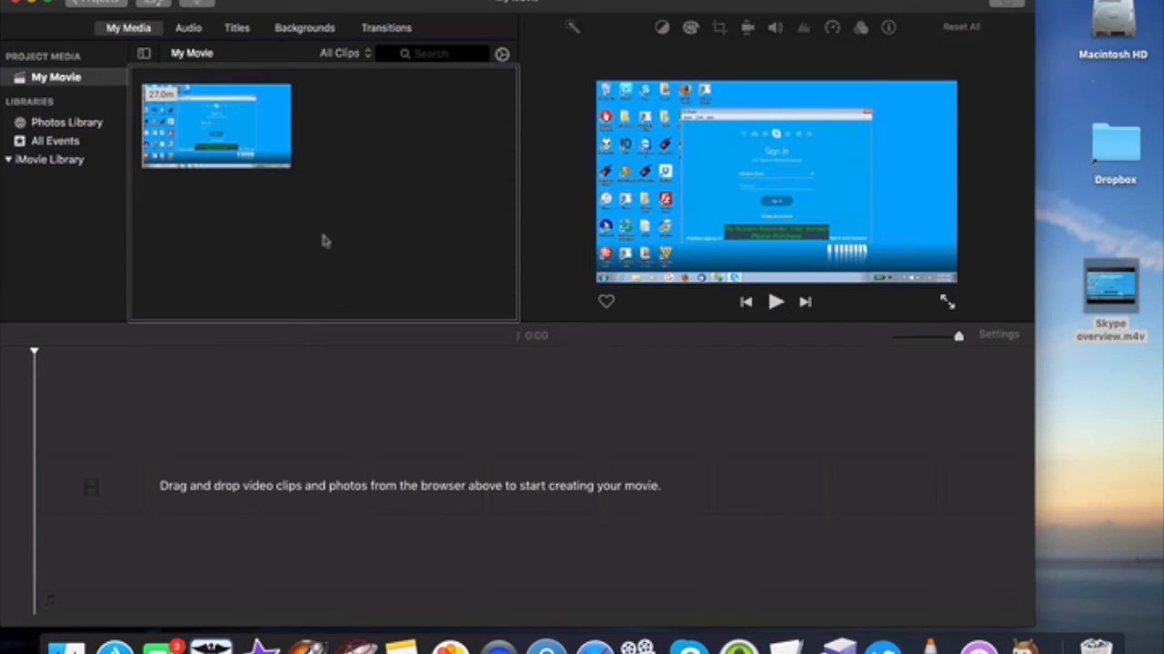
pyautogui.click(263, 131)
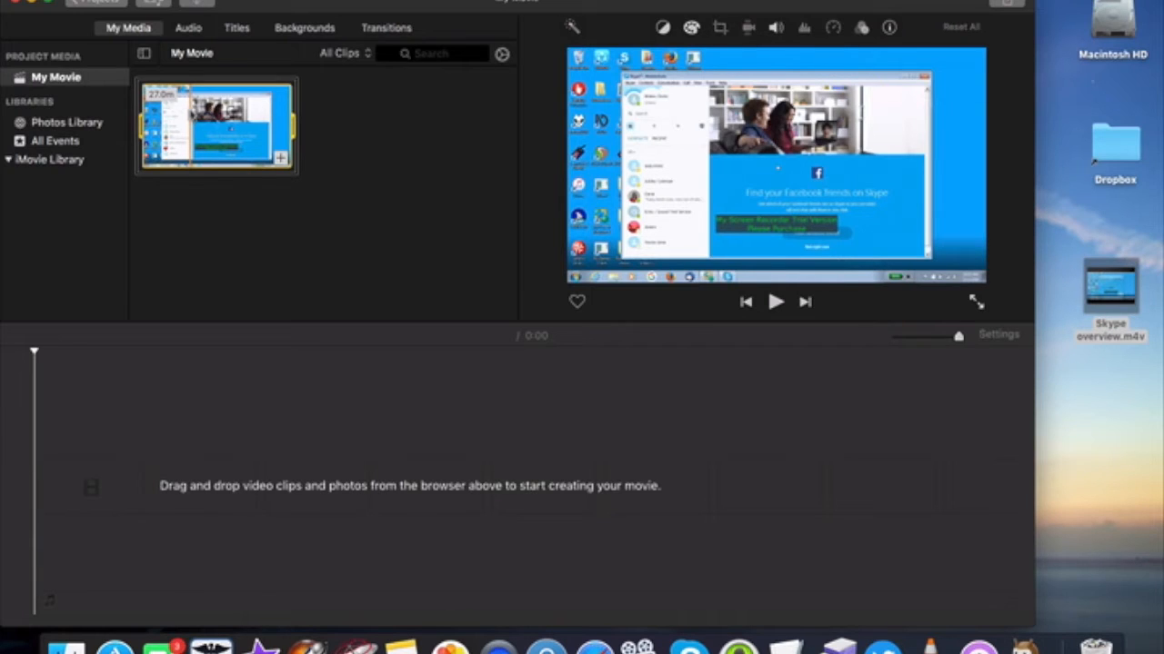
pyautogui.press('e')
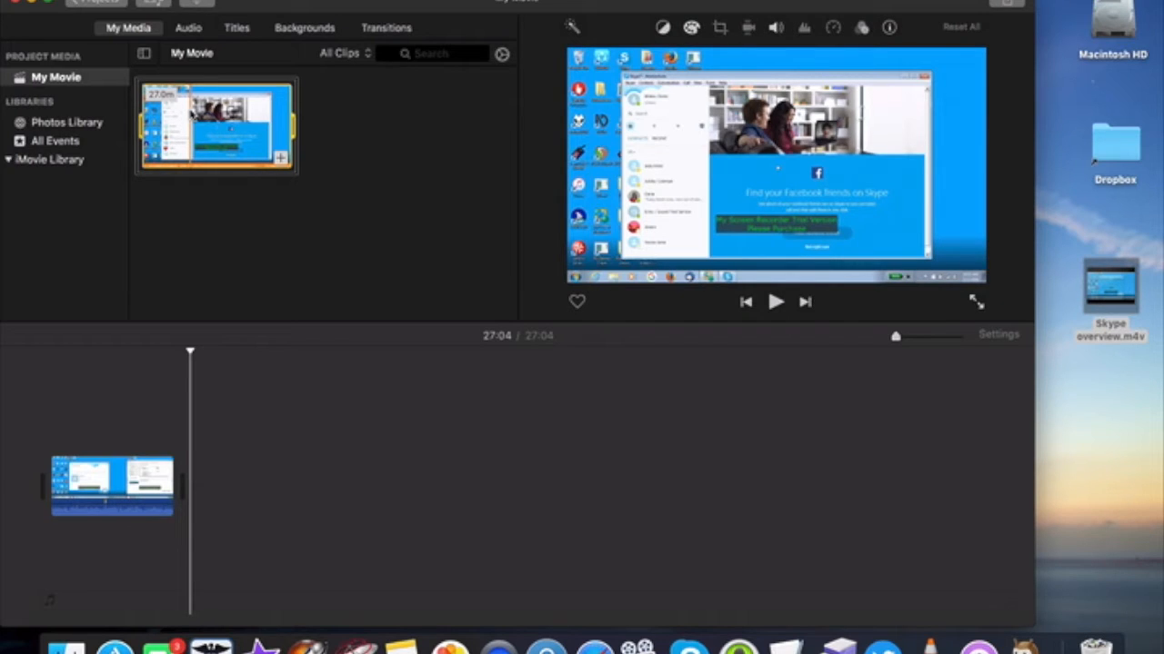
# - Zoom in on the timeline to show the clip in finer detail
pyautogui.click(326, 241)
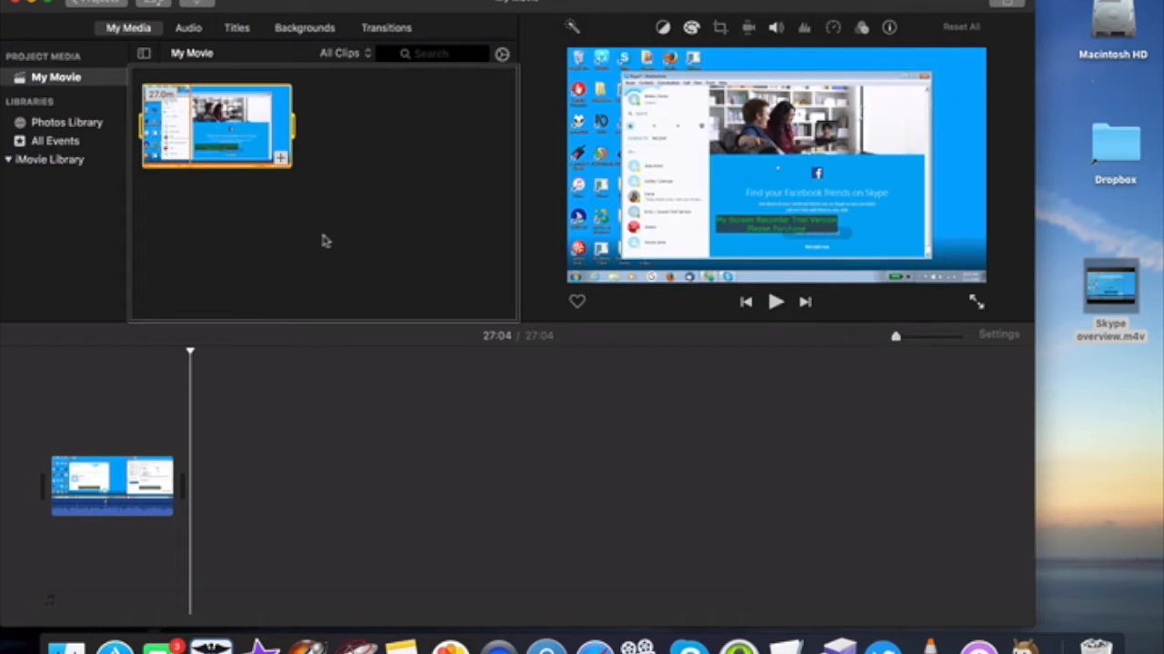
pyautogui.click(577, 304)
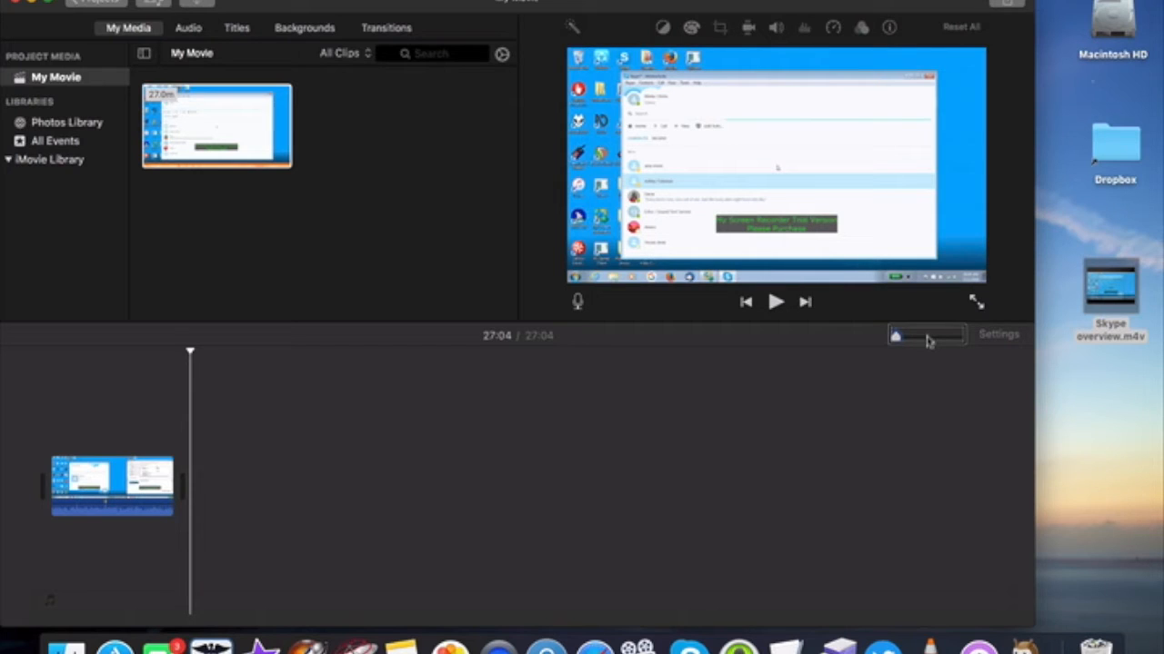
pyautogui.moveTo(895, 338); pyautogui.dragTo(917, 338)
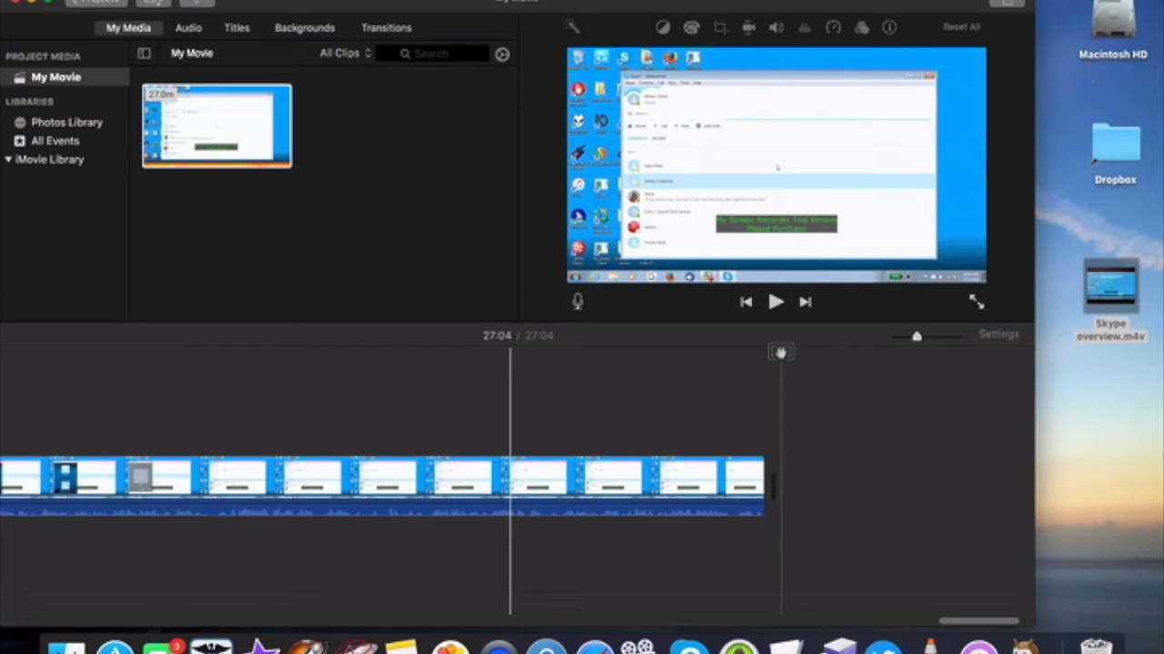
# - Play the movie from its beginning and stop at about 0:36
pyautogui.press('Home')
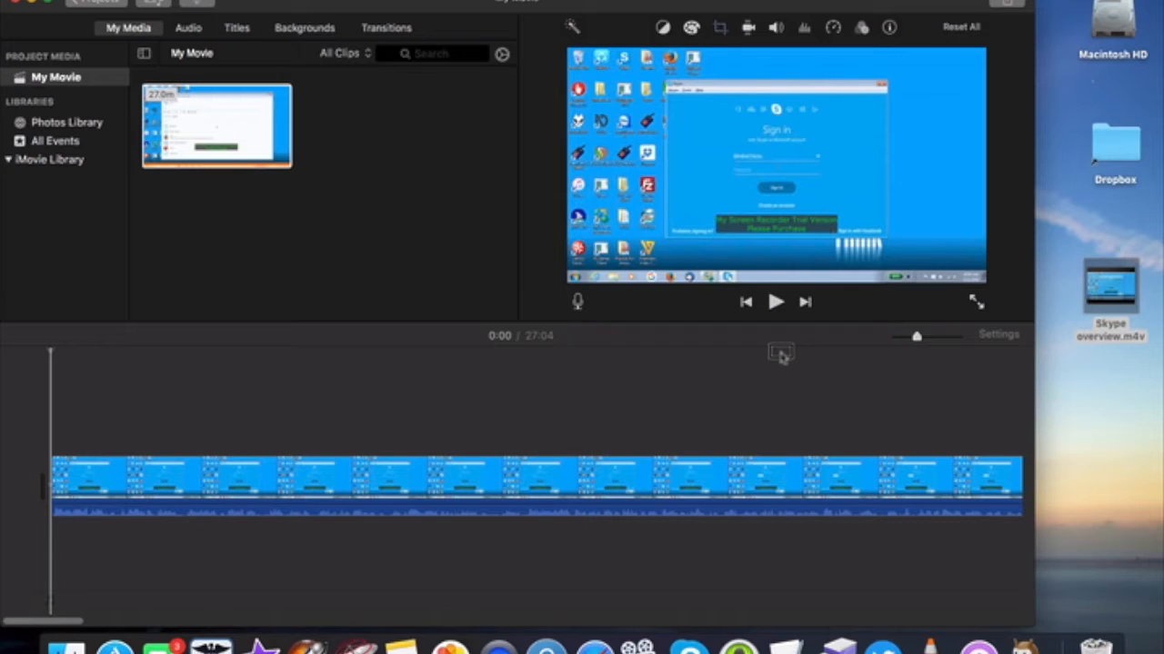
pyautogui.press('space')
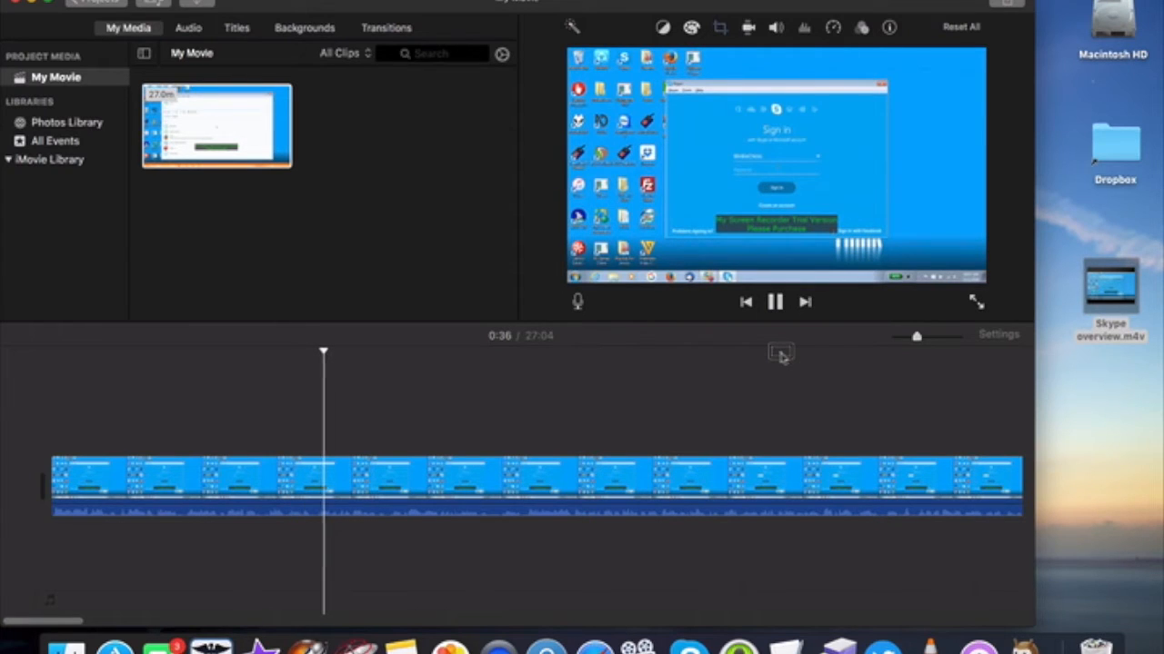
pyautogui.press('space')
# - Play the movie from the beginning, stop at 0:04 and split the clip there
pyautogui.press('Home')
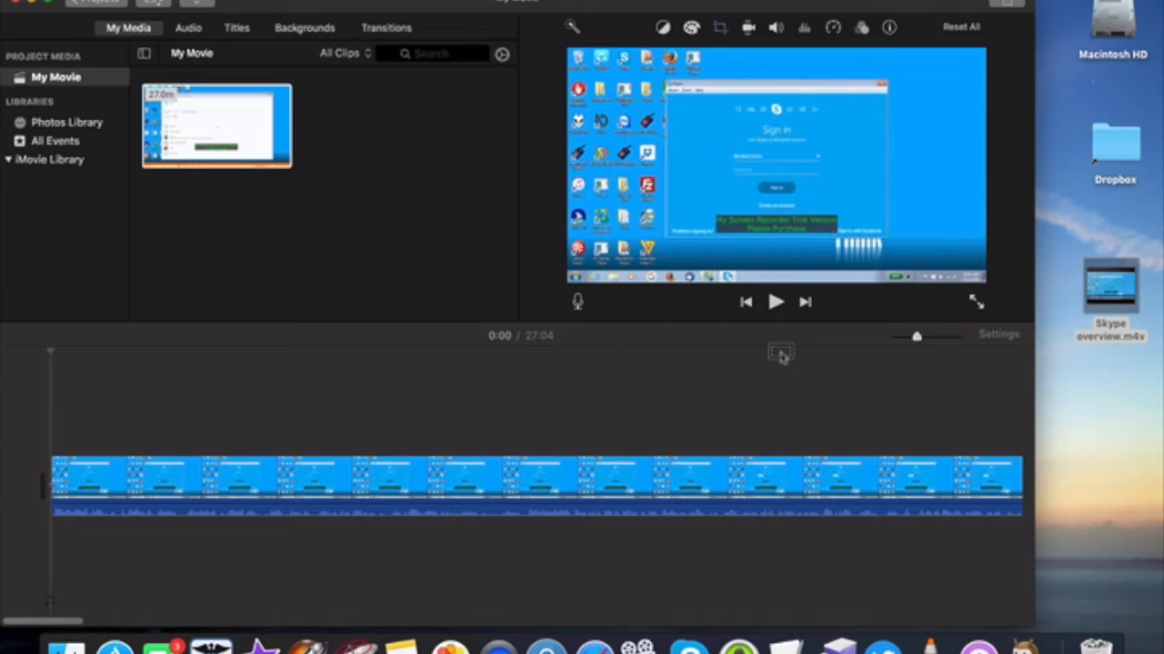
pyautogui.press('space')
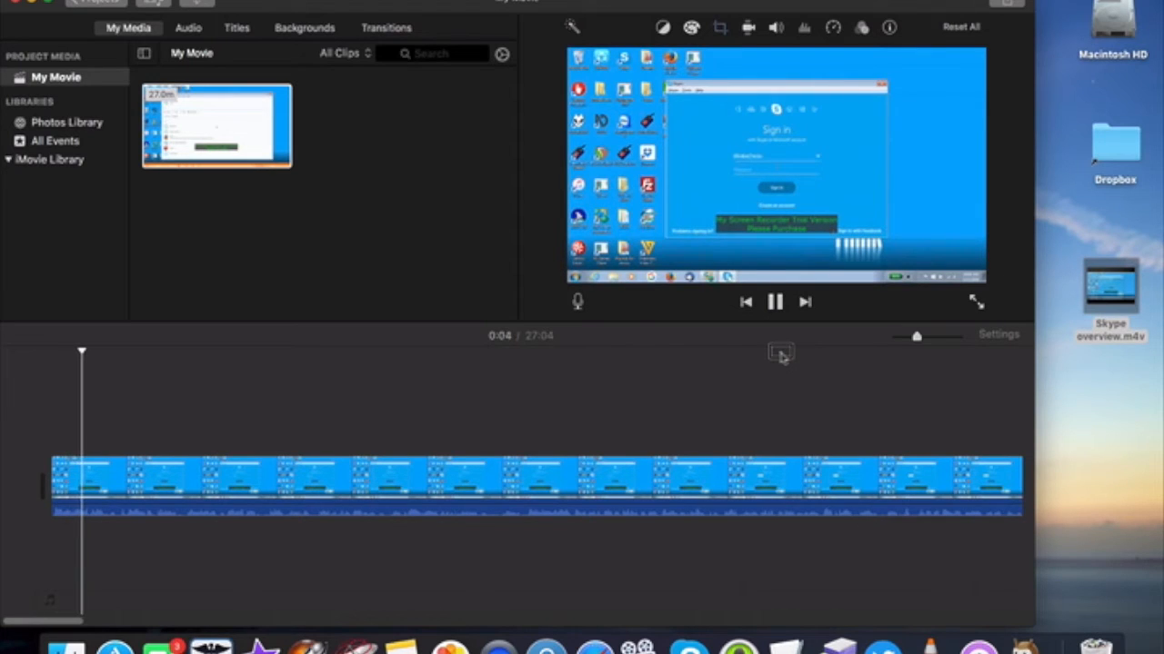
pyautogui.press('space')
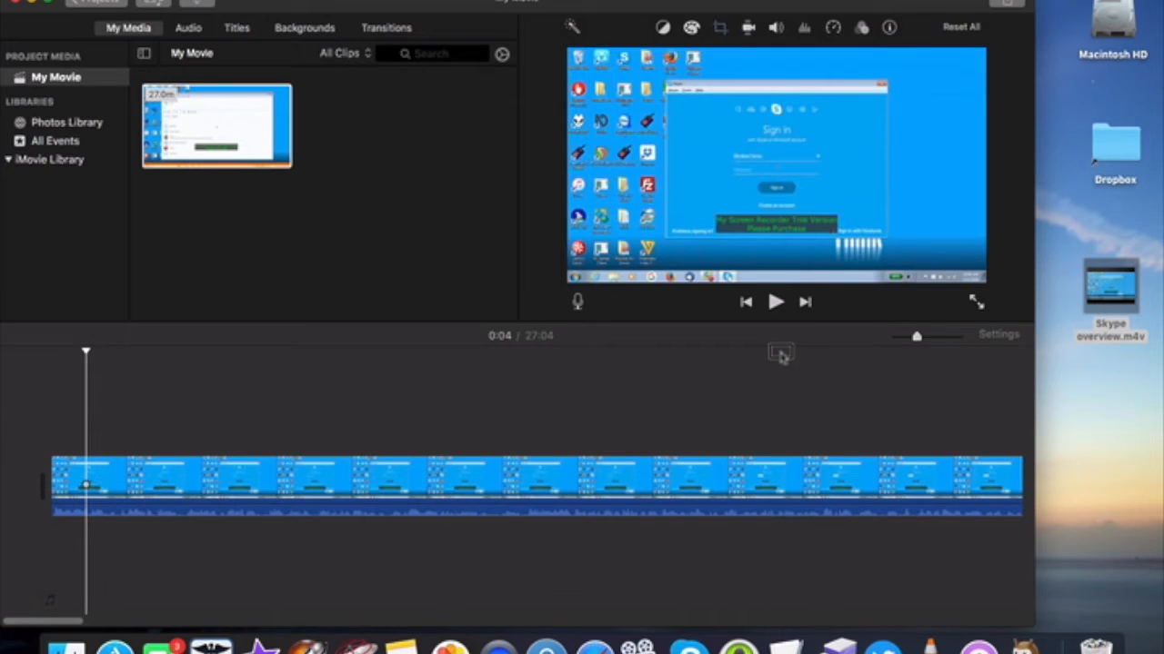
pyautogui.press('super+b')
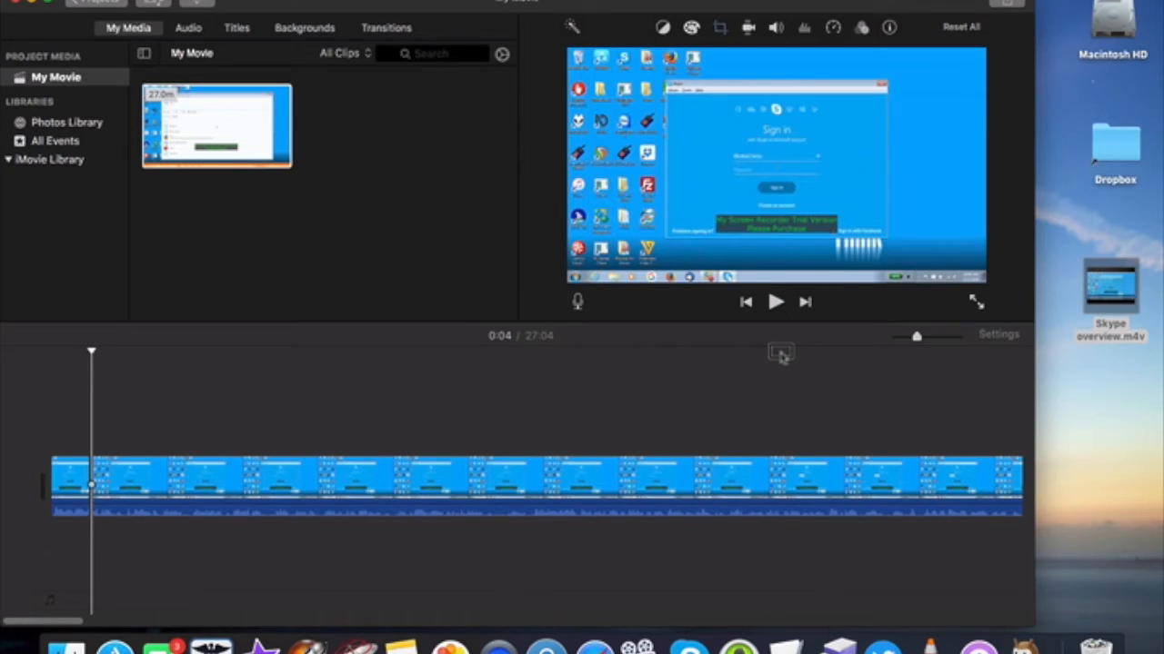
# - Split the clip again at 0:07 and delete the short section between the two splits
pyautogui.press('space')
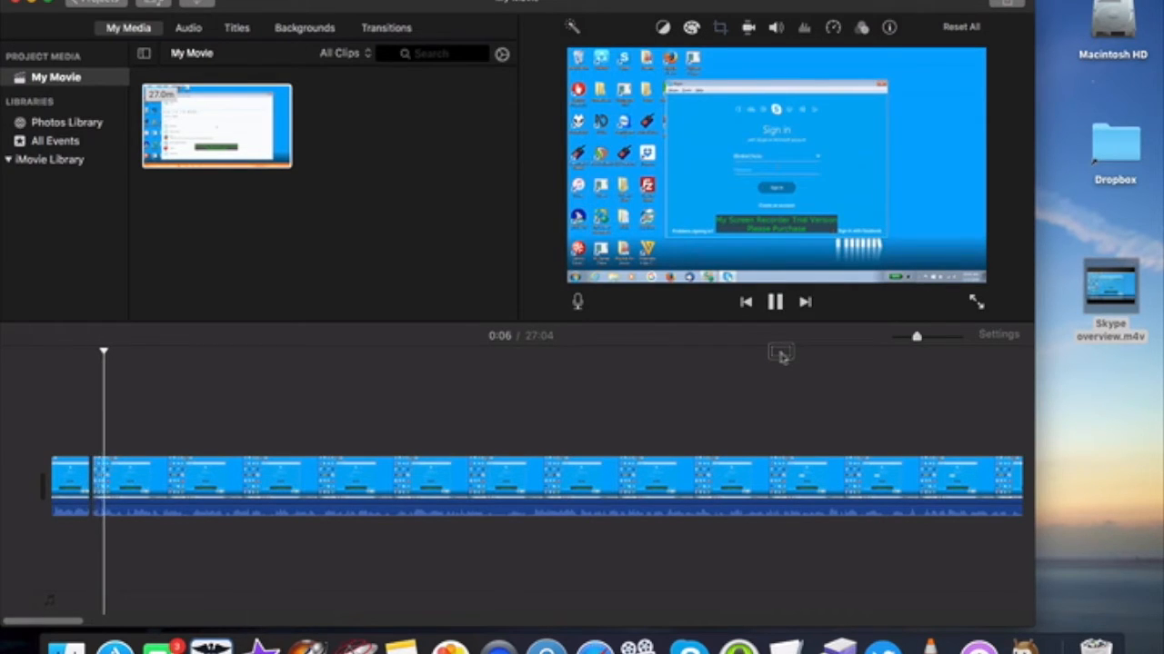
pyautogui.press('space')
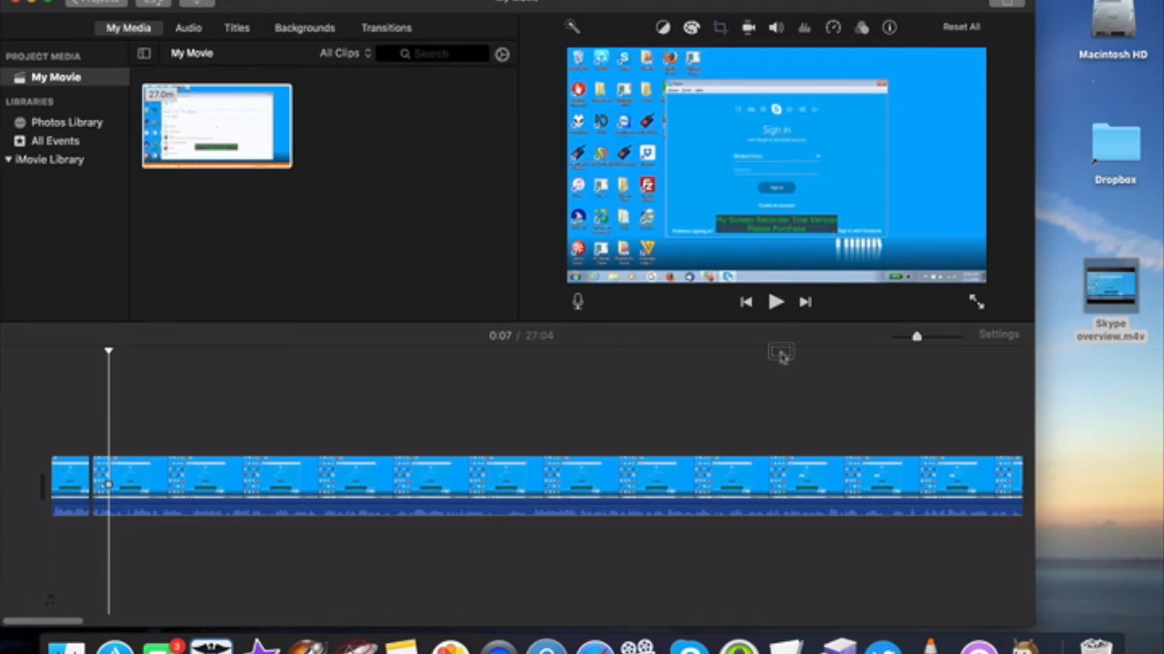
pyautogui.press('super+b')
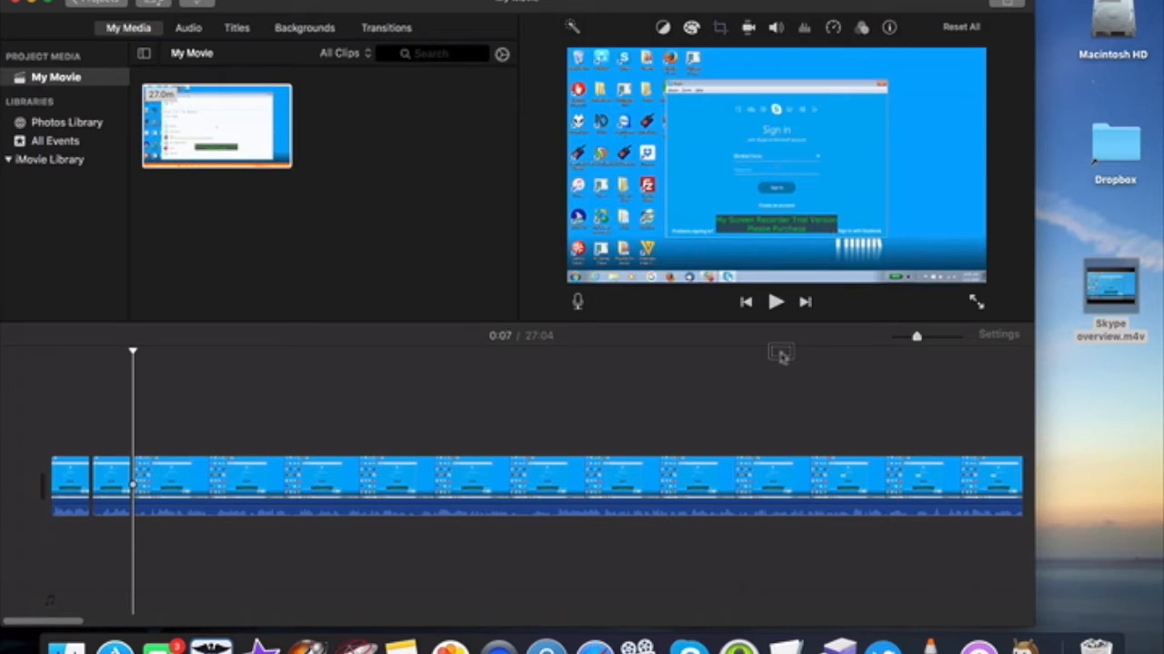
pyautogui.click(105, 482)
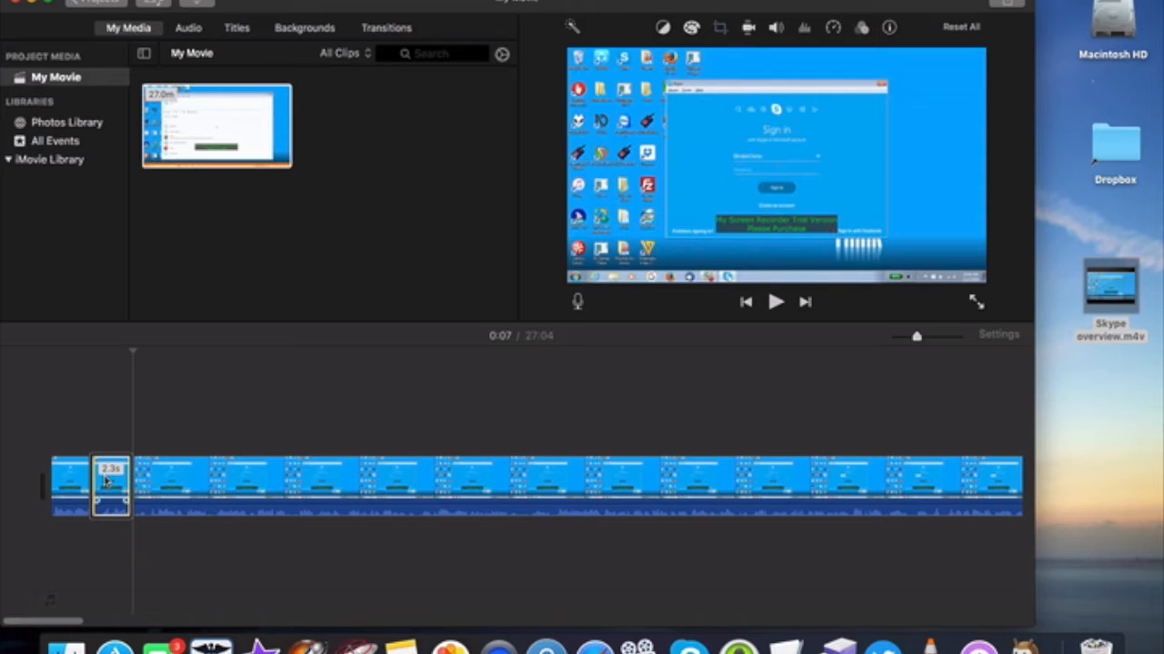
pyautogui.press('Delete')
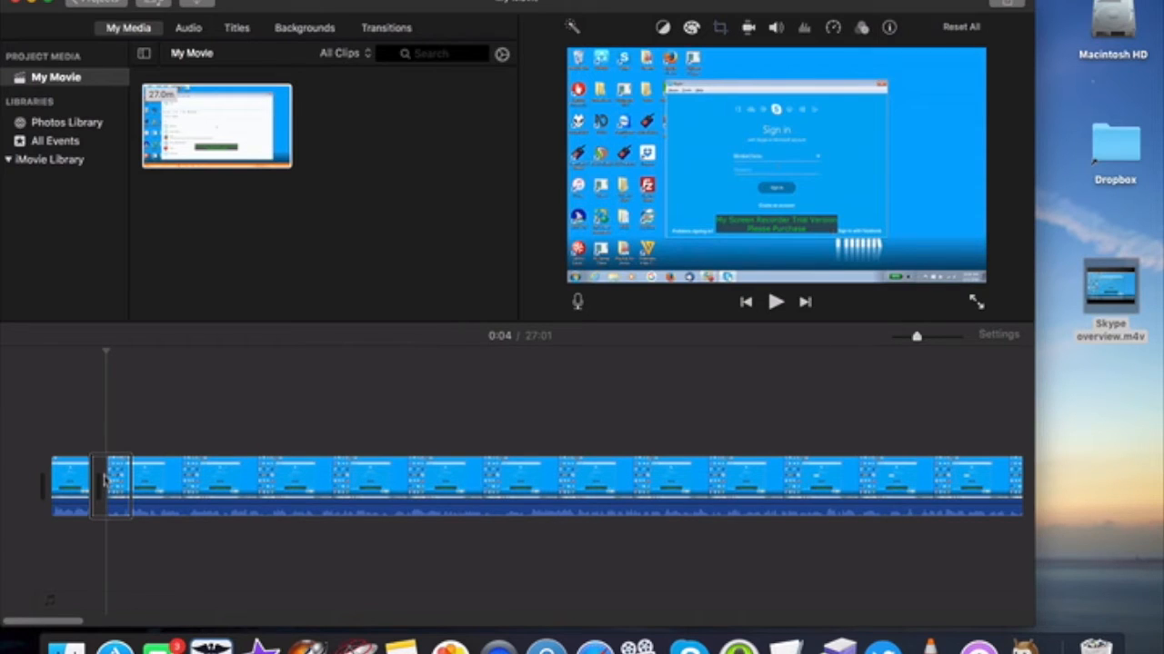
# - Play the edited movie from the beginning to about 0:11 to check the cut
pyautogui.press('Home')
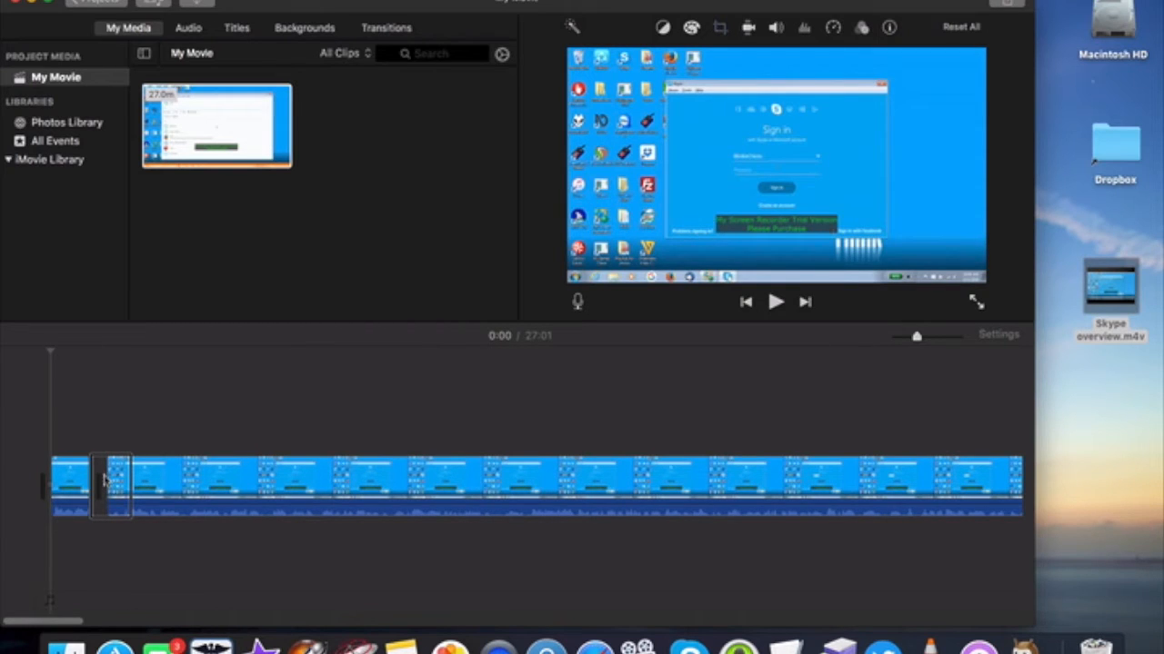
pyautogui.press('space')
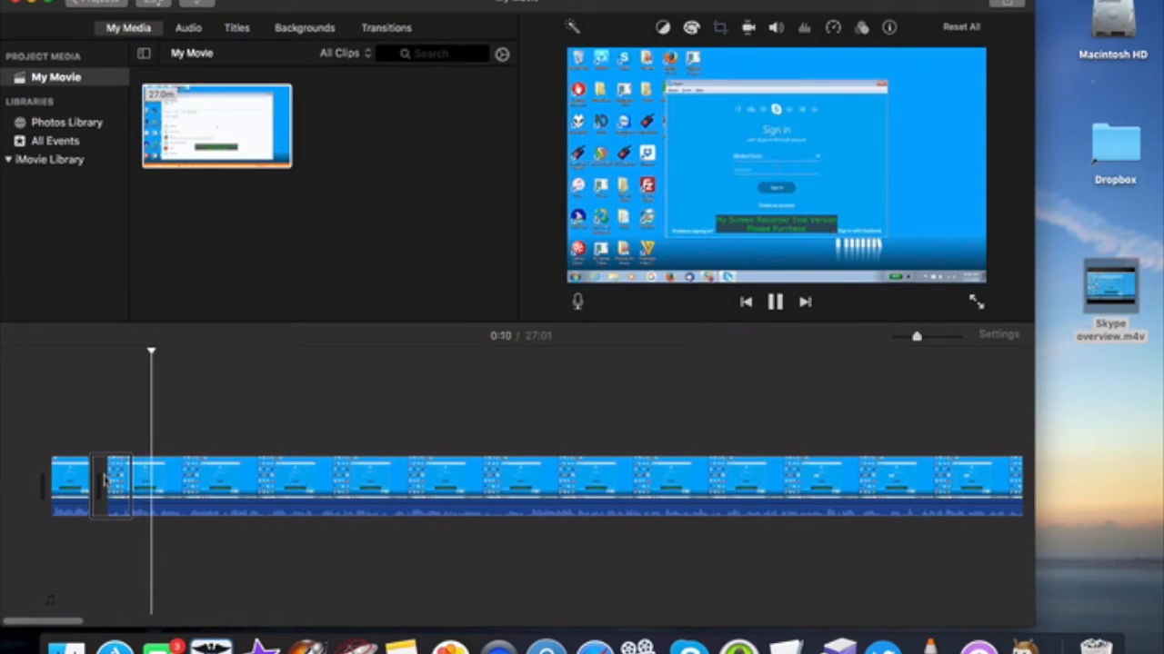
pyautogui.press('space')
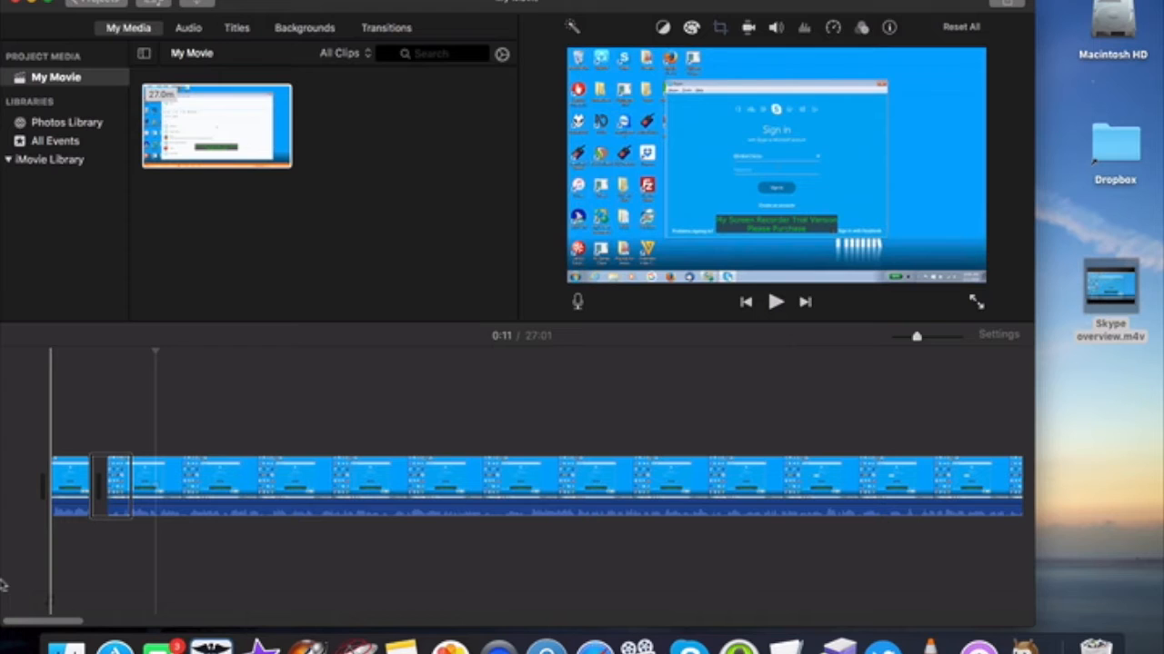
# - Undo the section's deletion and the clip splits, and return the playhead to the beginning
pyautogui.press('super+z')
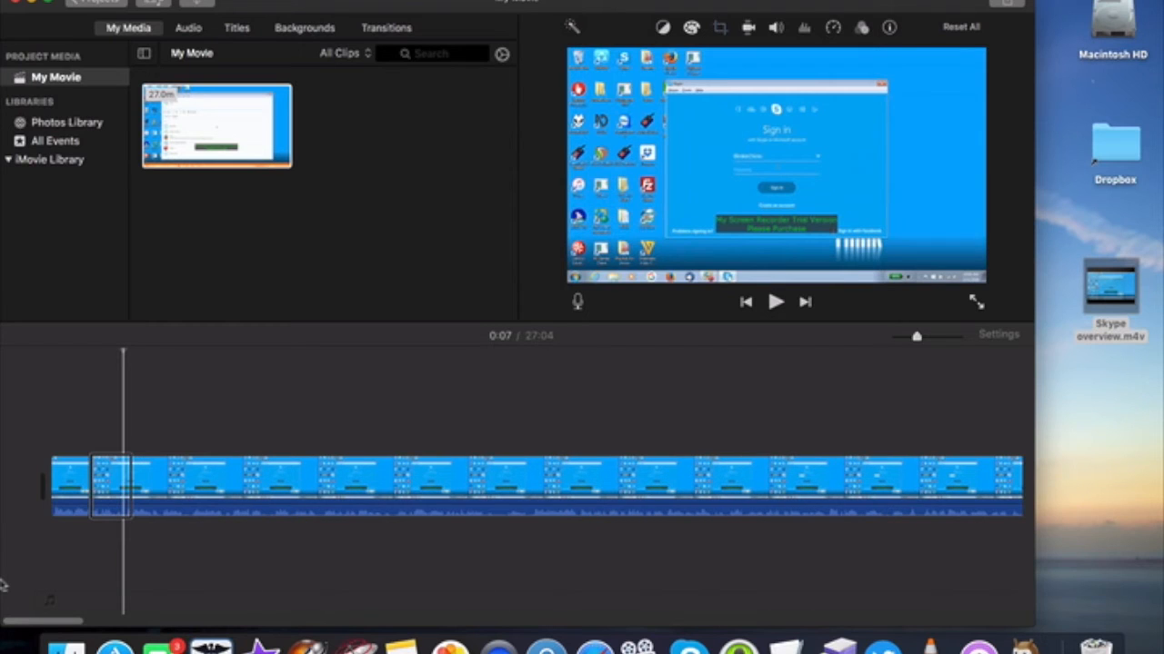
pyautogui.press('super+z')
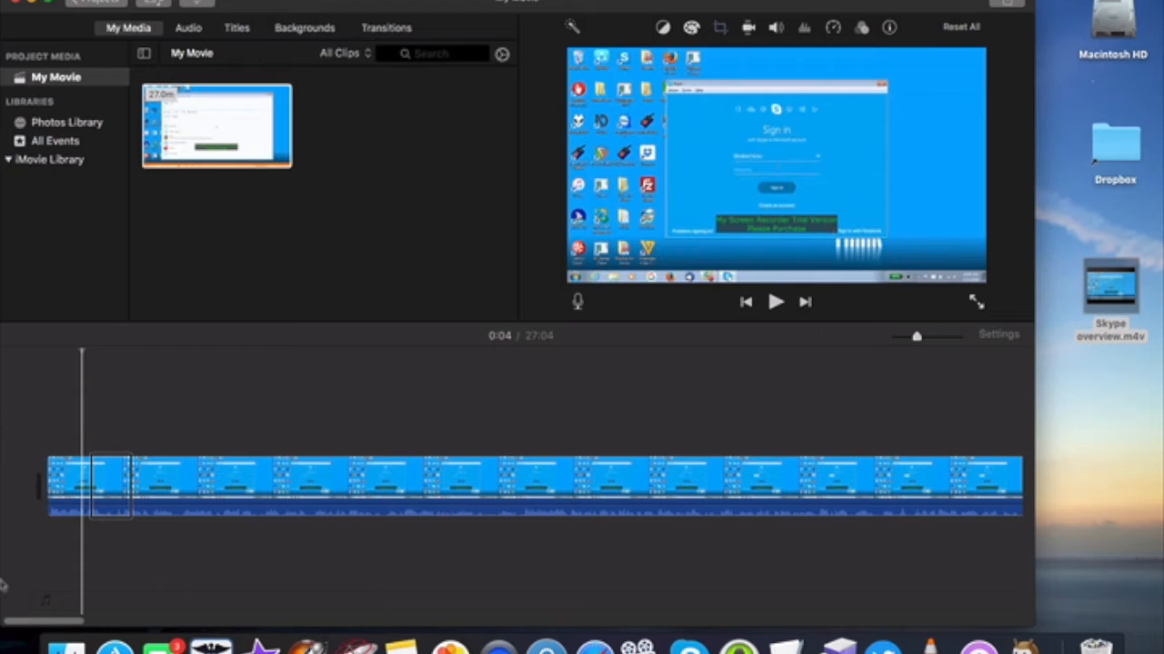
pyautogui.press('Home')
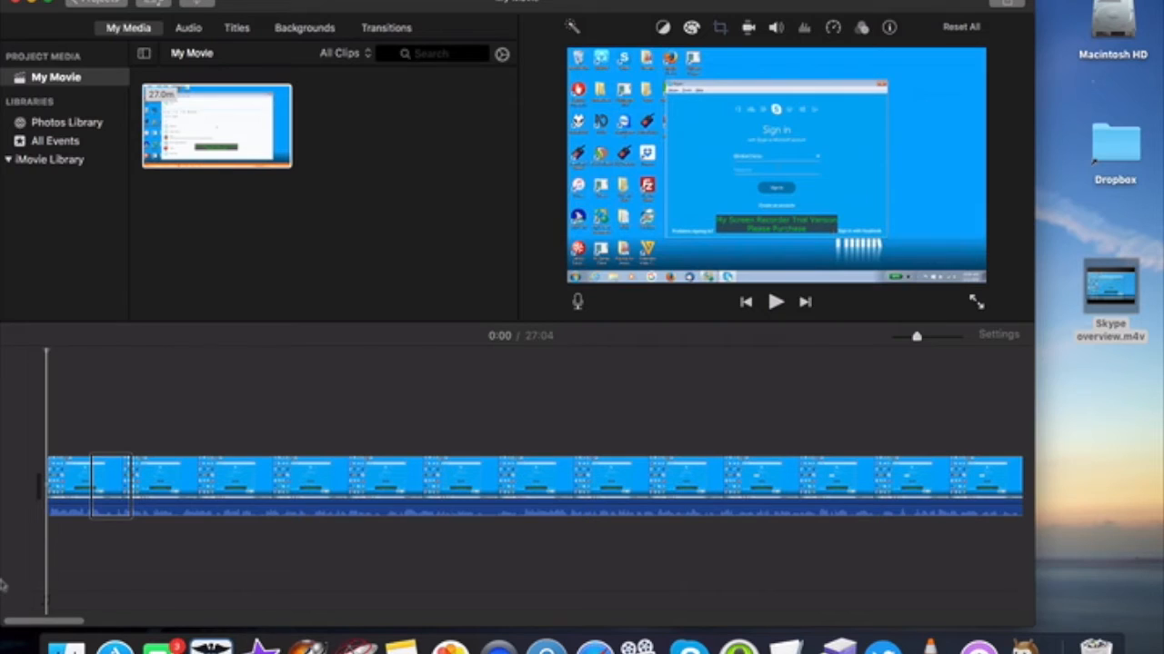
pyautogui.click(518, 529)
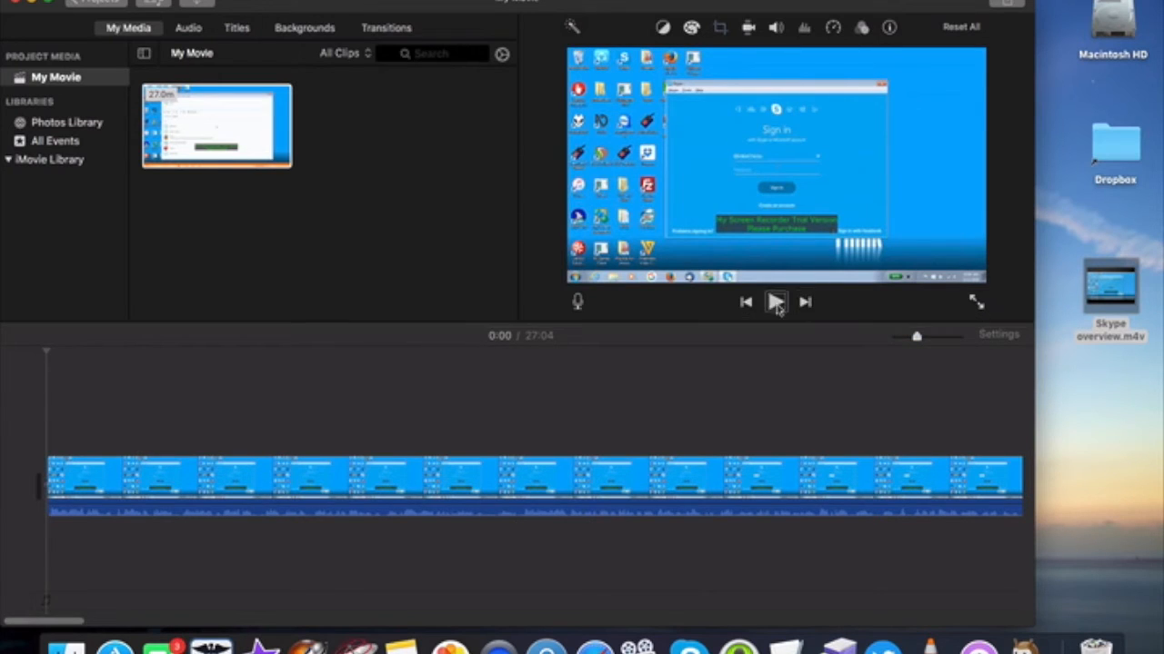
pyautogui.click(324, 239)
pyautogui.click(691, 128)
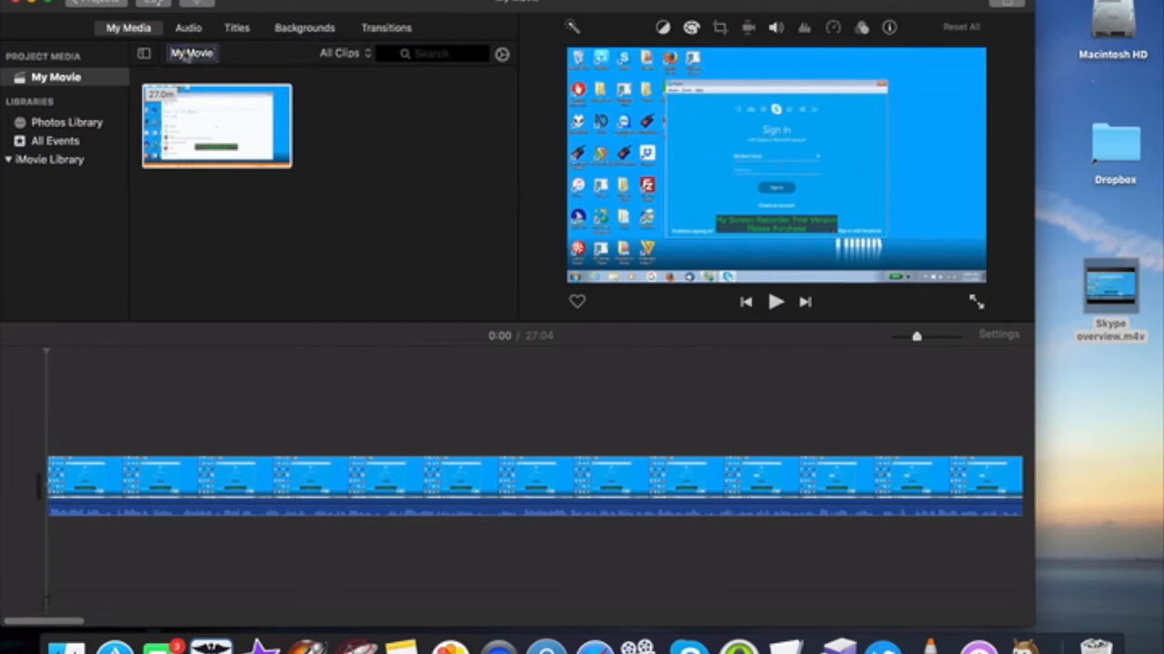
pyautogui.click(130, 232)
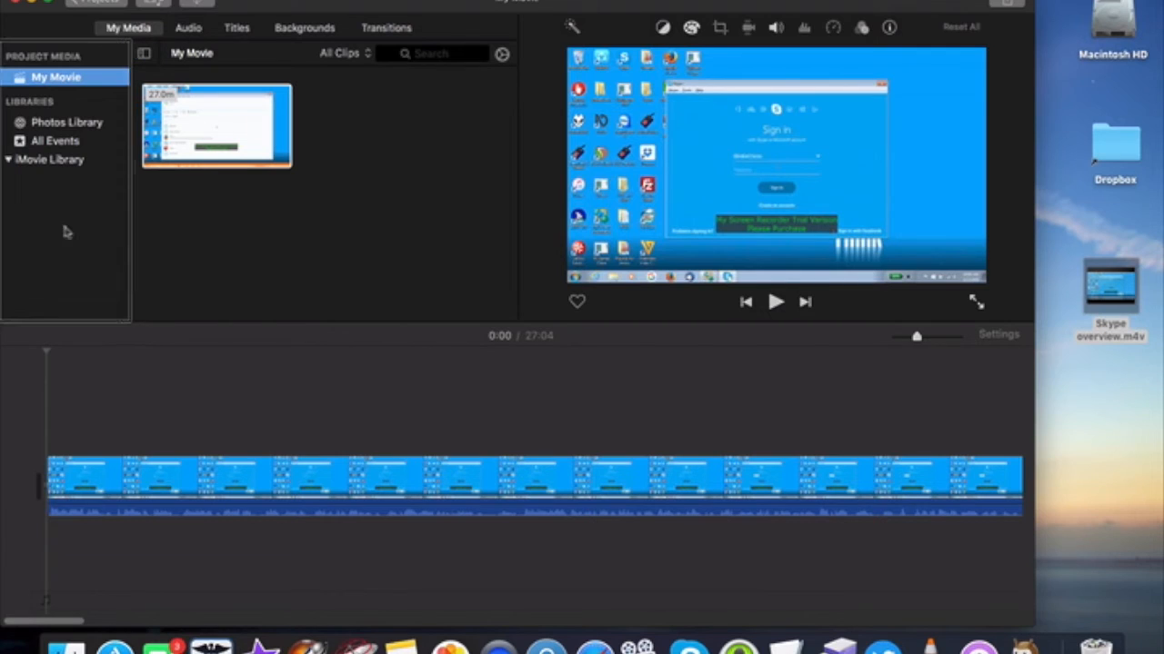
pyautogui.hotkey('ctrl', 'alt', 'Left')
pyautogui.hotkey('ctrl', 'alt', 'Left')
pyautogui.hotkey('ctrl', 'alt', 'Left')
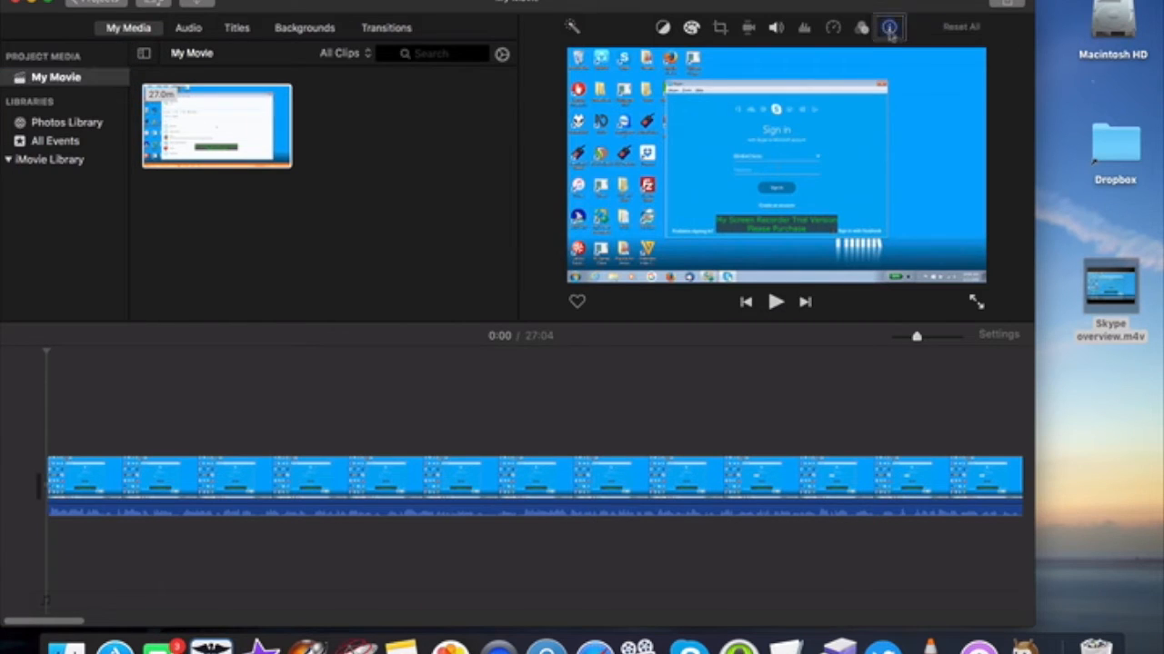
# - Show the collection of titles available for the movie
pyautogui.hotkey('ctrl', 'alt', 'Left')
pyautogui.hotkey('ctrl', 'alt', 'Left')
pyautogui.hotkey('ctrl', 'alt', 'Left')
pyautogui.hotkey('ctrl', 'alt', 'Left')
pyautogui.hotkey('ctrl', 'alt', 'Left')
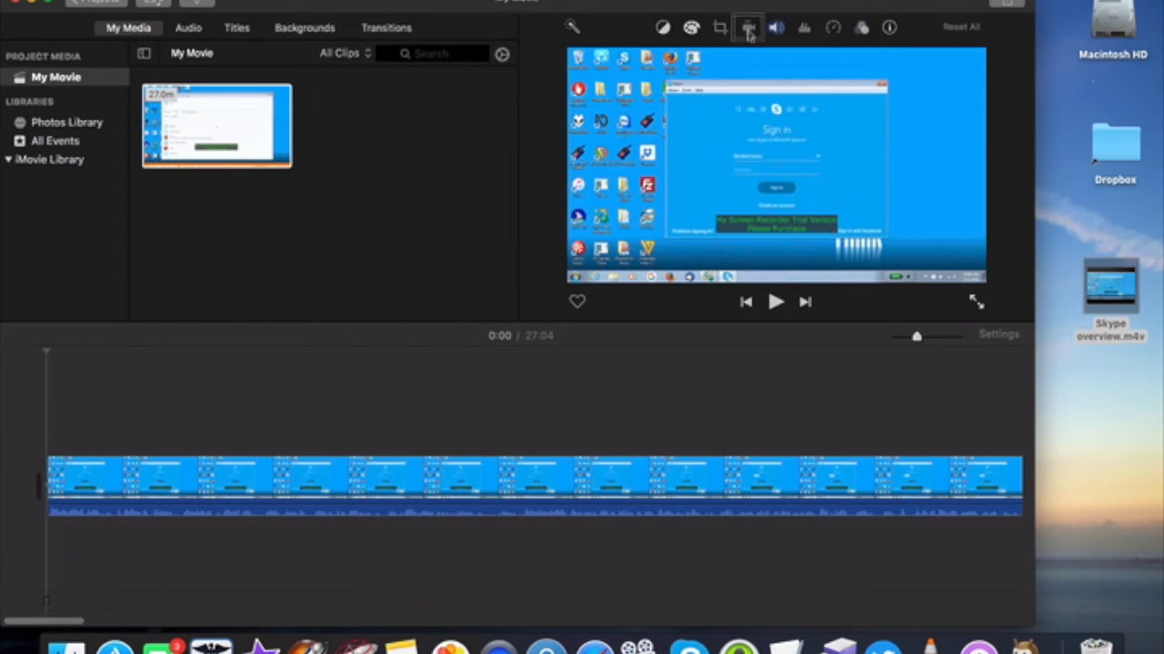
pyautogui.hotkey('ctrl', 'alt', 'Left')
pyautogui.hotkey('ctrl', 'alt', 'Left')
pyautogui.hotkey('ctrl', 'alt', 'Left')
pyautogui.hotkey('ctrl', 'alt', 'Left')
pyautogui.hotkey('ctrl', 'alt', 'Left')
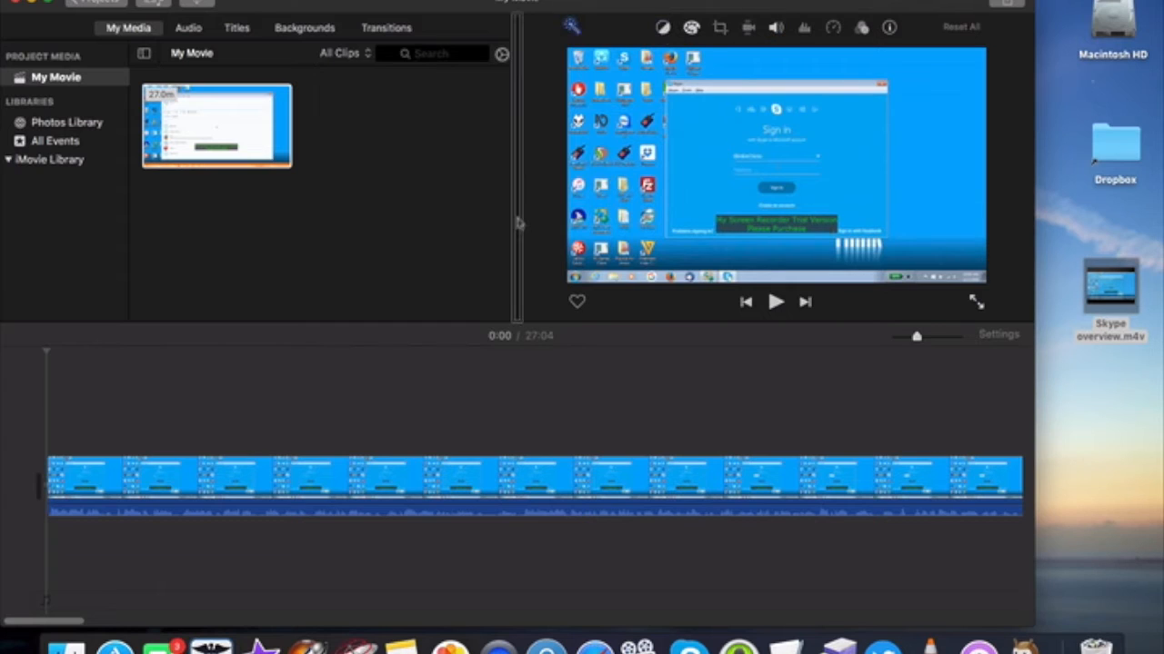
pyautogui.hotkey('ctrl', 'alt', 'Left')
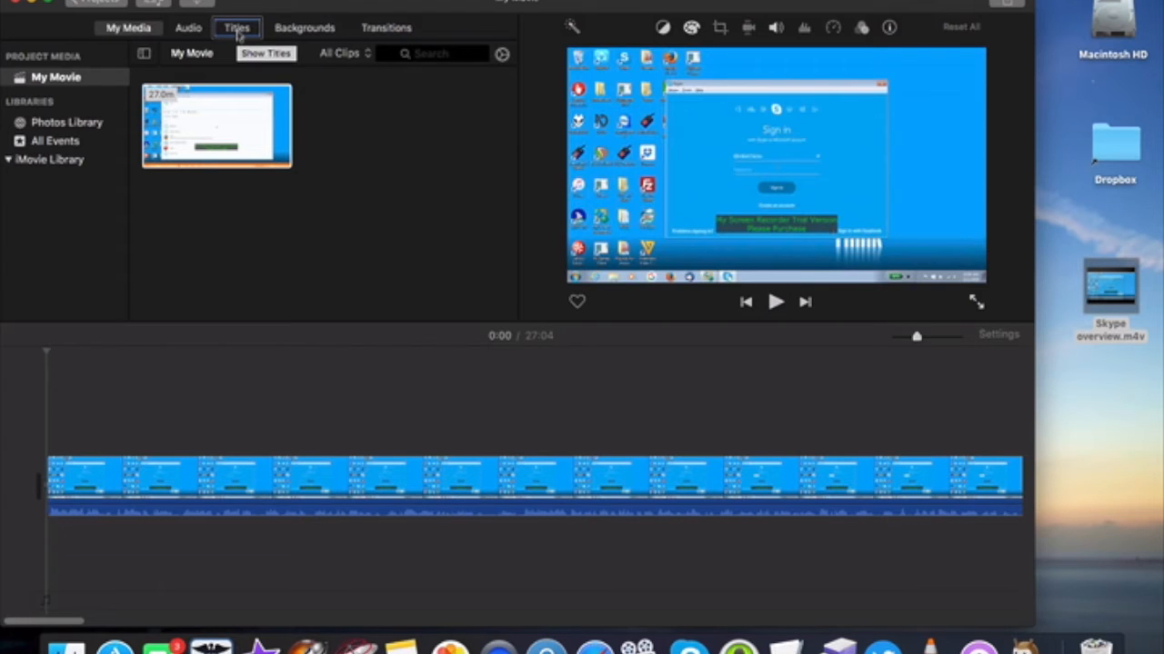
pyautogui.hotkey('ctrl', 'alt', 'space')
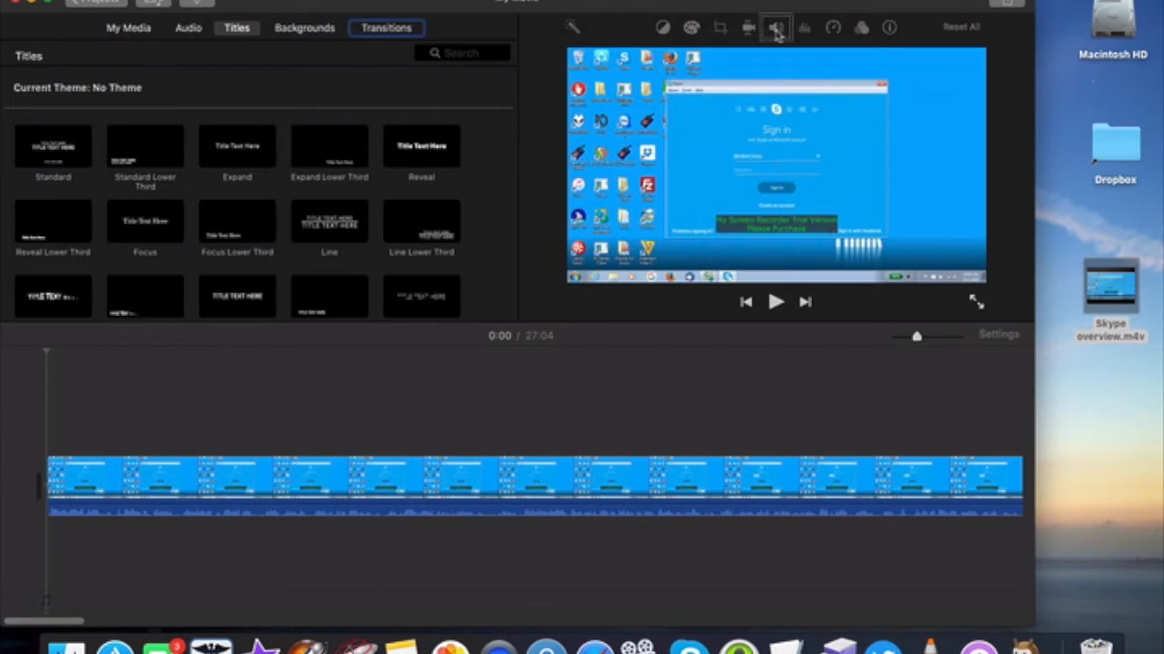
# - Find the Lens Flare title in the titles collection and add it at the beginning of the movie
pyautogui.hotkey('ctrl', 'alt', 'Right')
pyautogui.hotkey('ctrl', 'alt', 'Right')
pyautogui.hotkey('ctrl', 'alt', 'Right')
pyautogui.hotkey('ctrl', 'alt', 'Right')
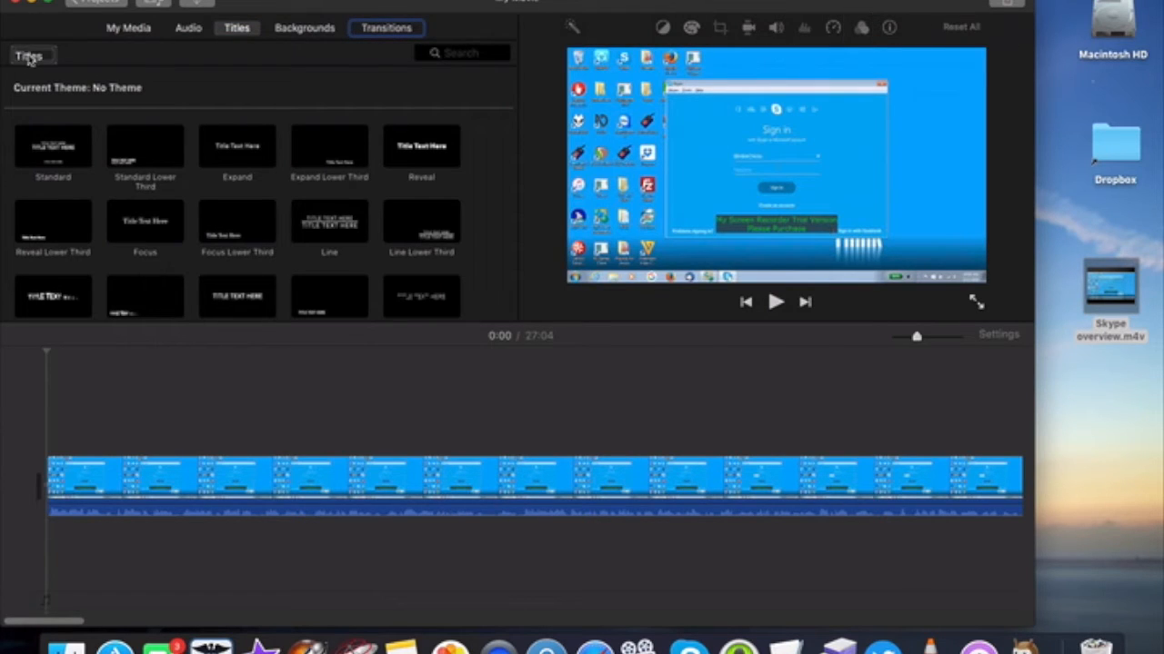
pyautogui.hotkey('ctrl', 'alt', 'Right')
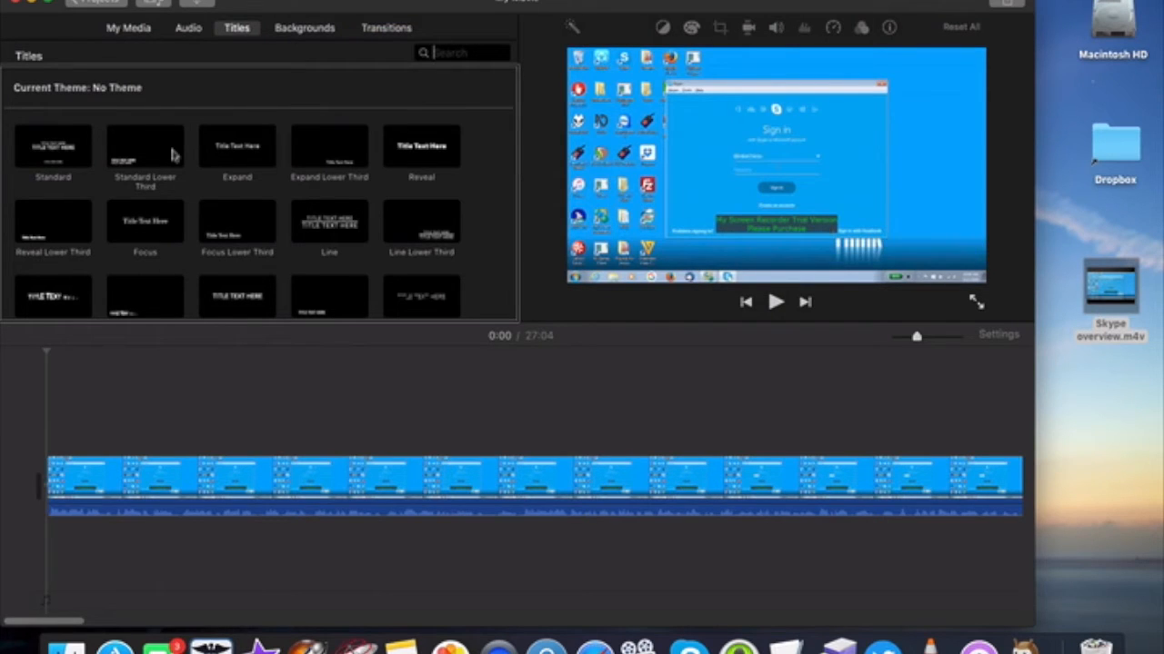
pyautogui.hotkey('ctrl', 'alt', 'shift', 'Down')
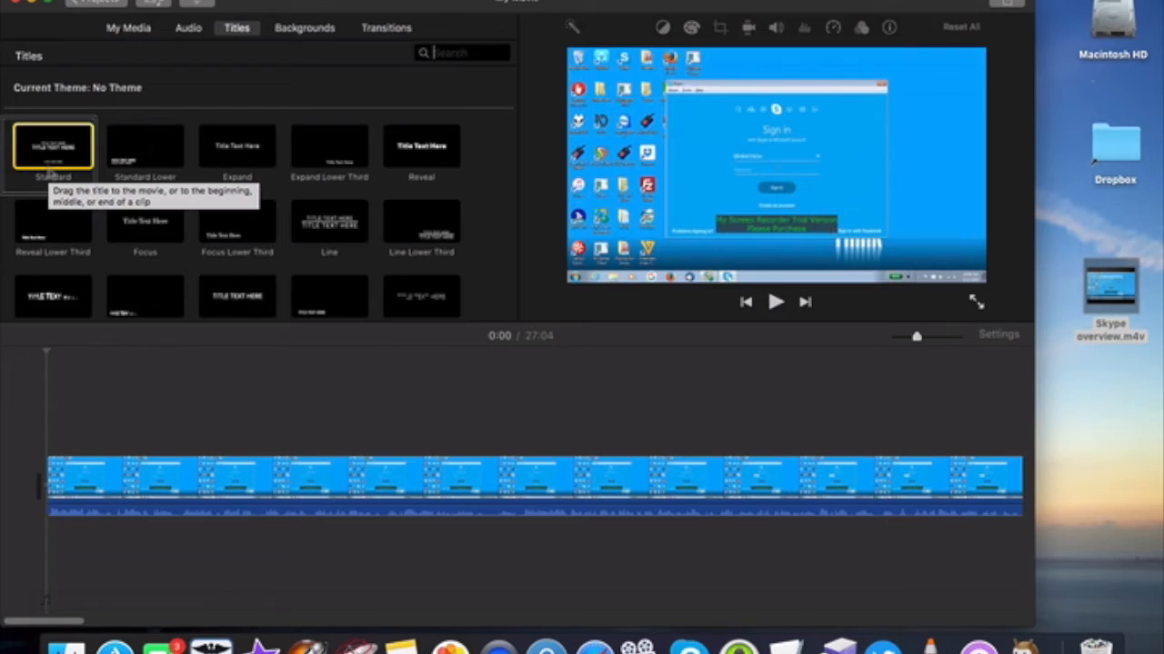
pyautogui.hotkey('ctrl', 'alt', 'Down')
pyautogui.hotkey('ctrl', 'alt', 'Down')
pyautogui.hotkey('ctrl', 'alt', 'Down')
pyautogui.hotkey('ctrl', 'alt', 'Down')
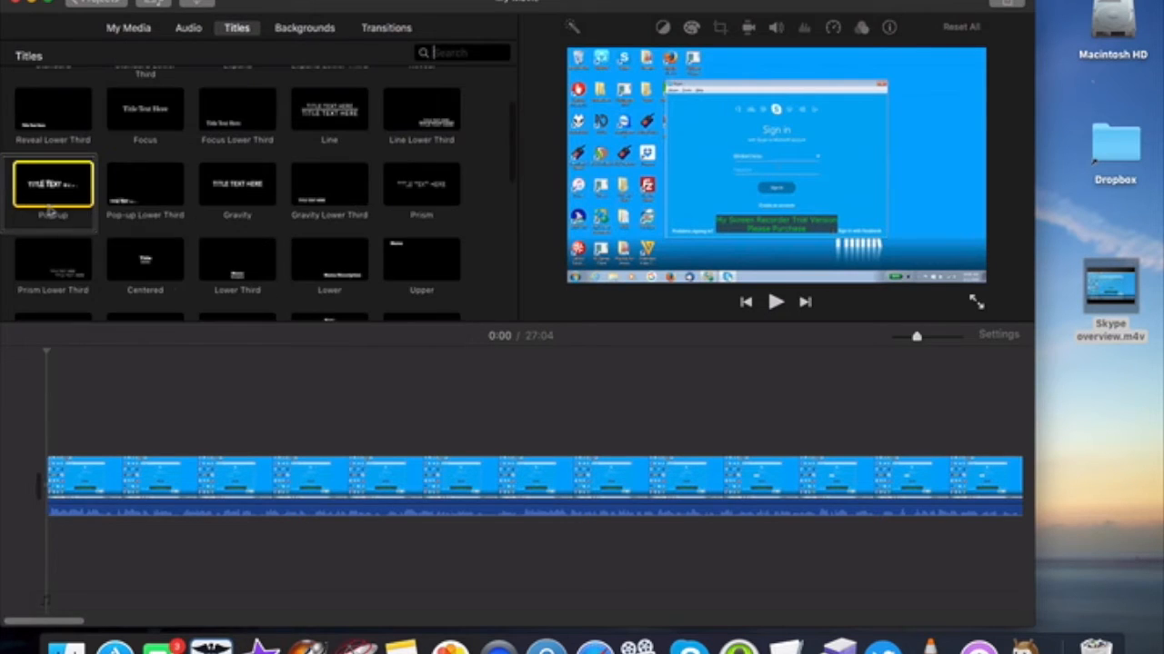
pyautogui.press('Down')
pyautogui.press('Down')
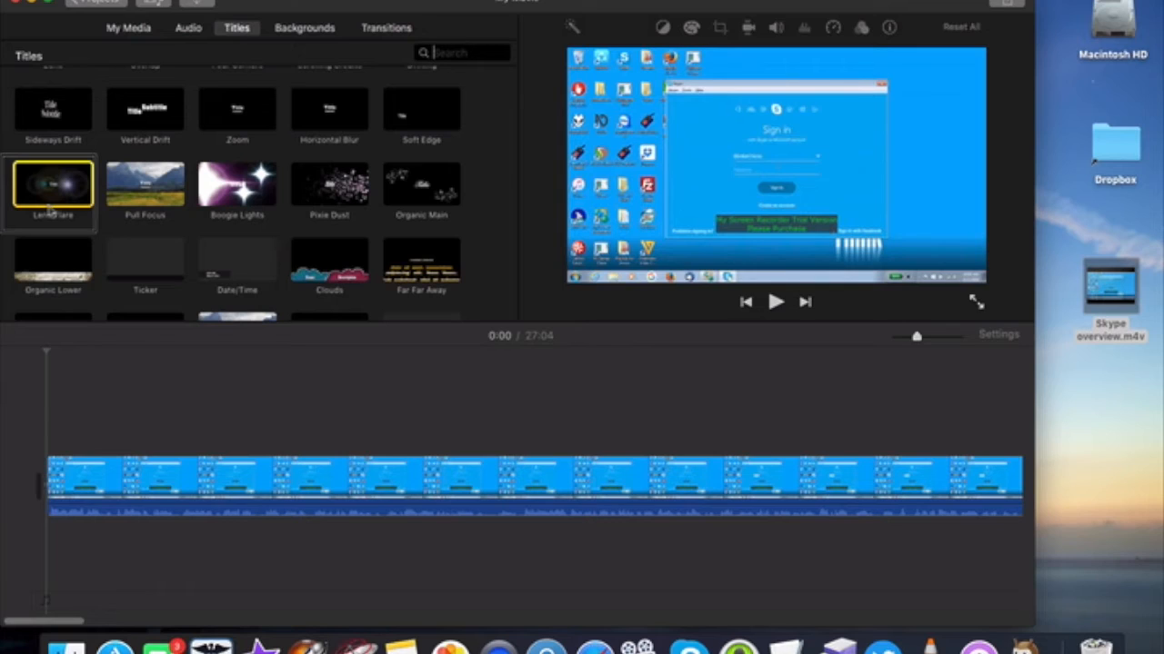
pyautogui.click(50, 211)
pyautogui.doubleClick(52, 211)
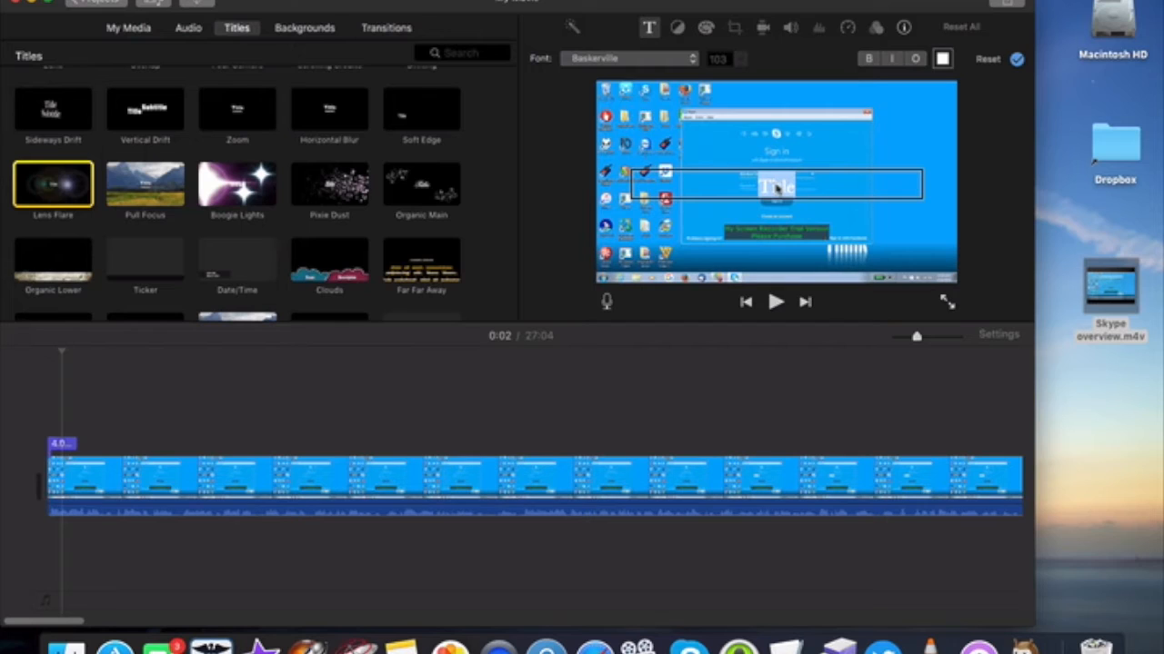
# - Replace the title's placeholder text with "Skype for Windows" and apply the title adjustments
pyautogui.press('BackSpace')
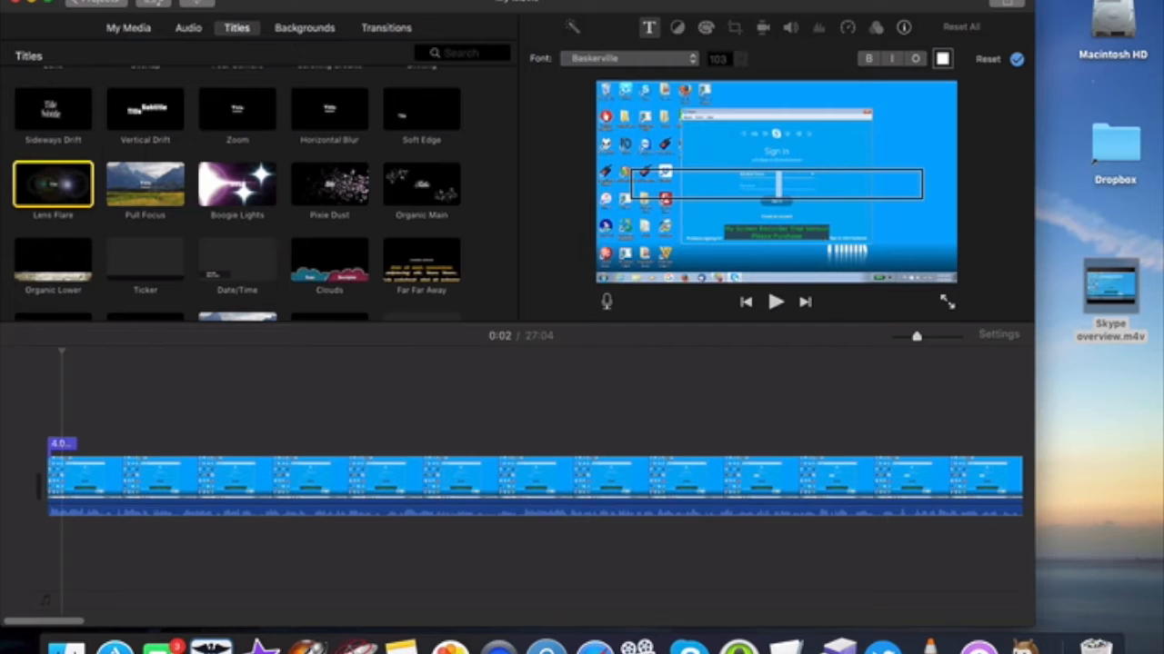
pyautogui.write('Skype for Windows')
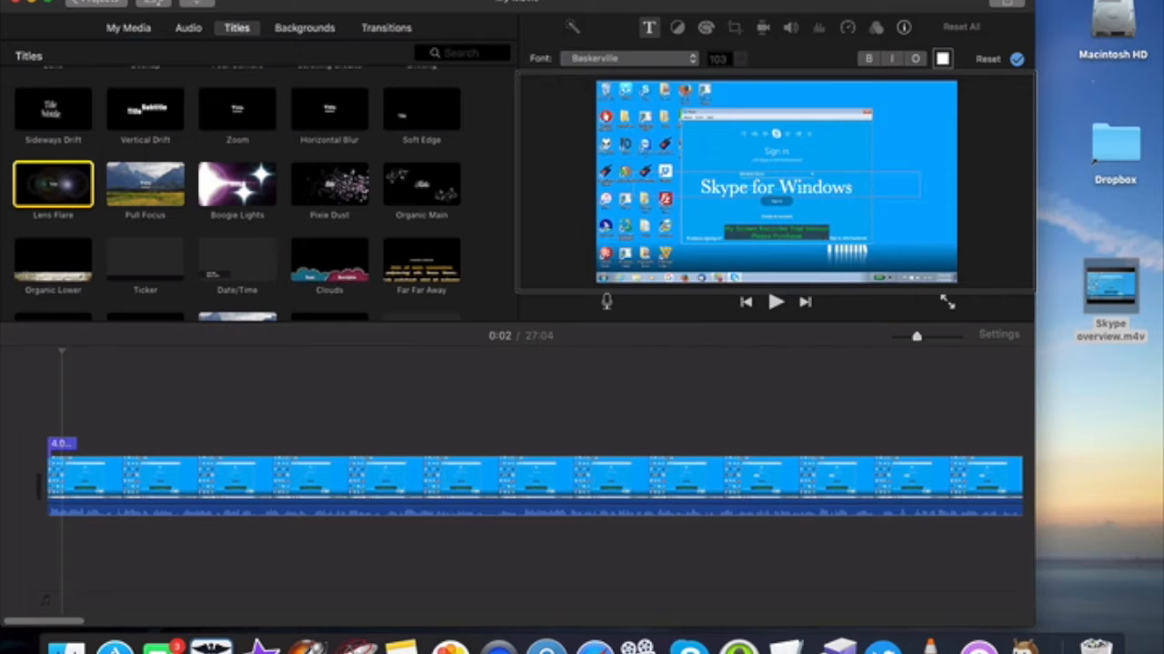
pyautogui.press('Escape')
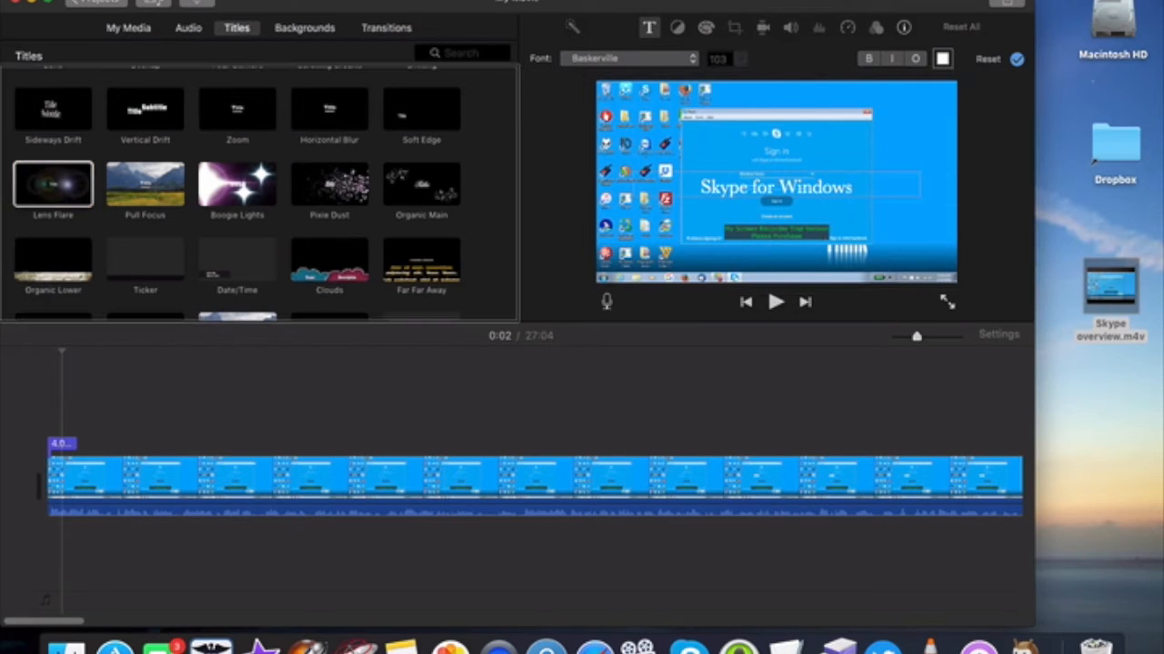
pyautogui.press('Tab')
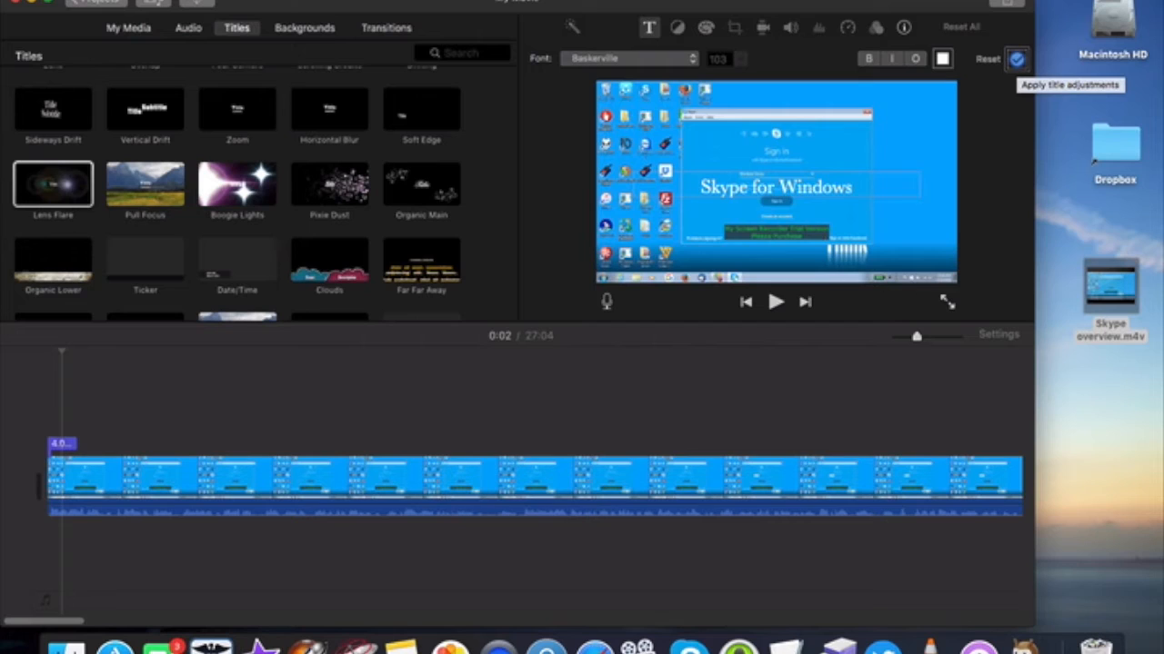
pyautogui.click(987, 58)
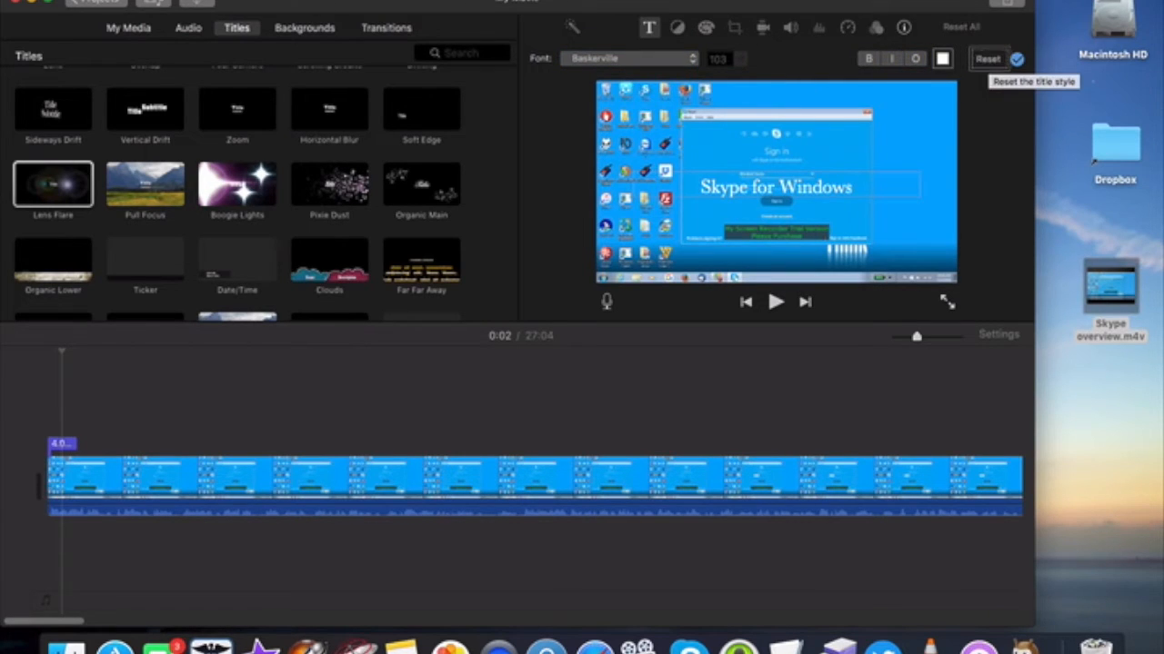
pyautogui.click(1017, 59)
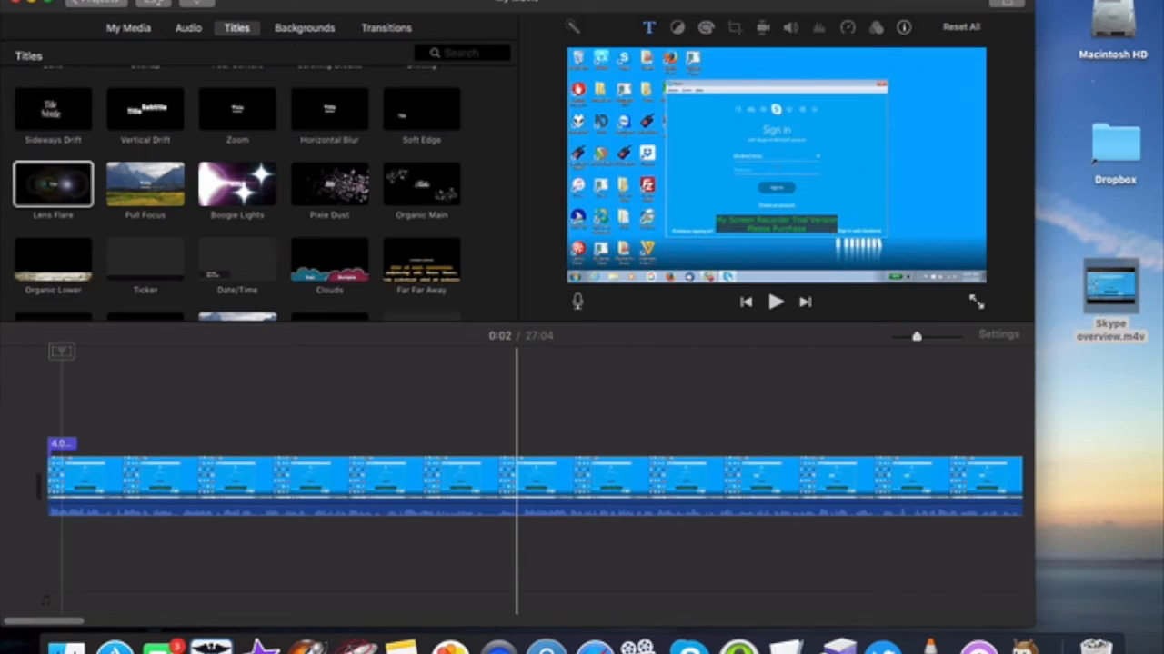
# - Play the movie from the beginning to about 0:12 to check the title, and return the playhead to the start
pyautogui.press('Home')
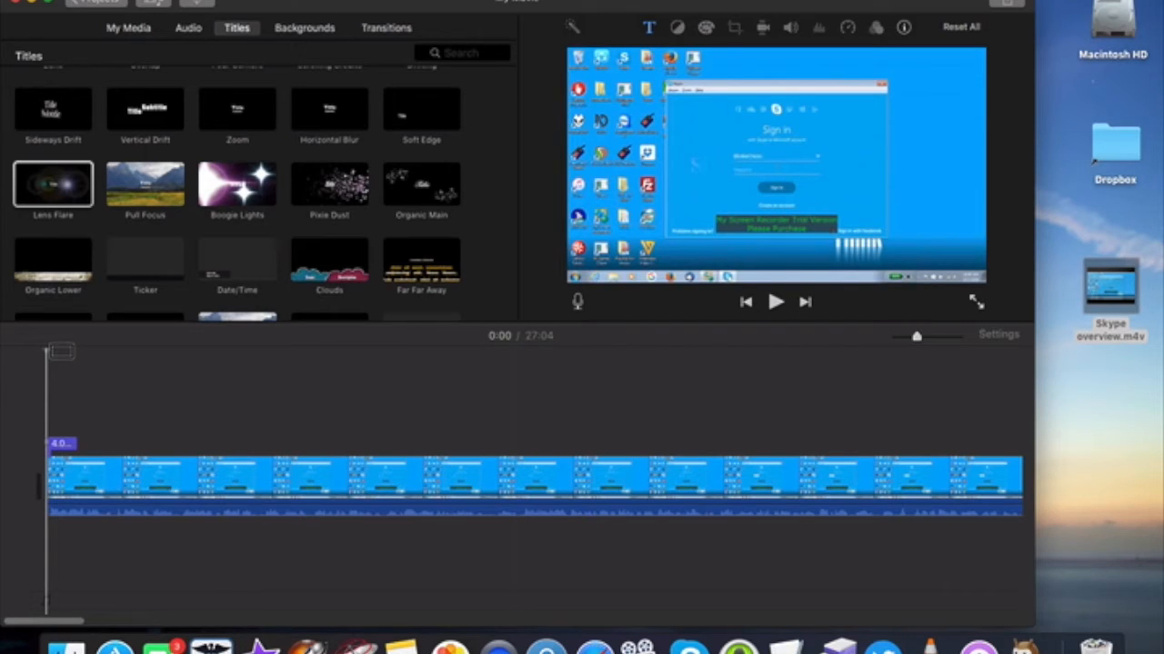
pyautogui.press('space')
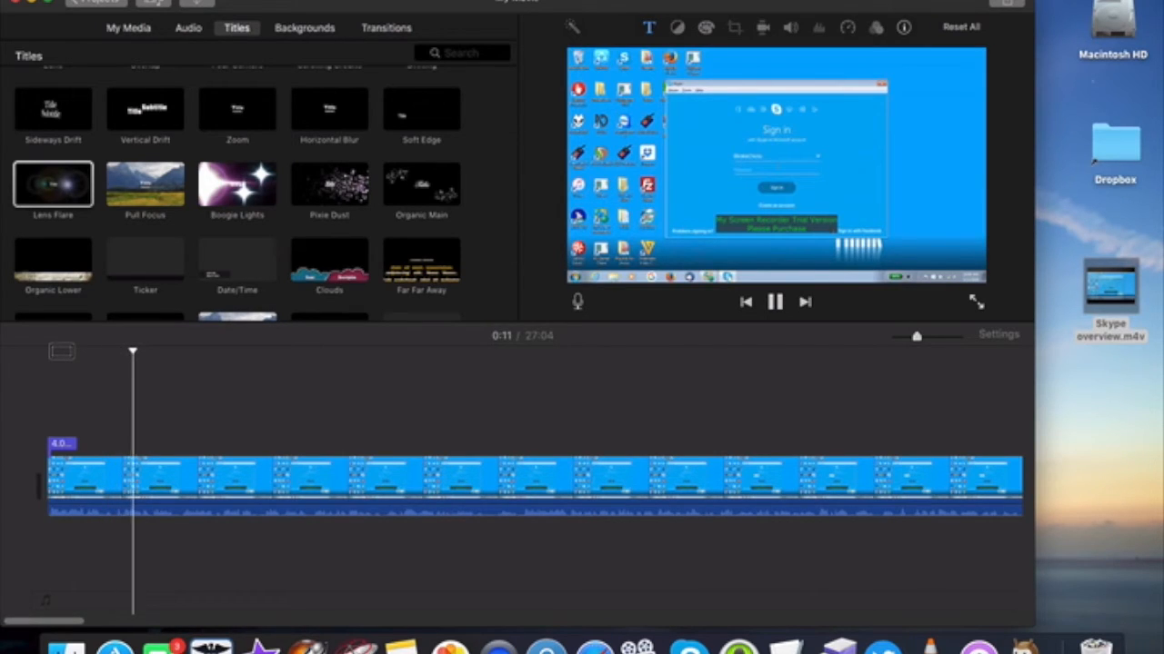
pyautogui.press('space')
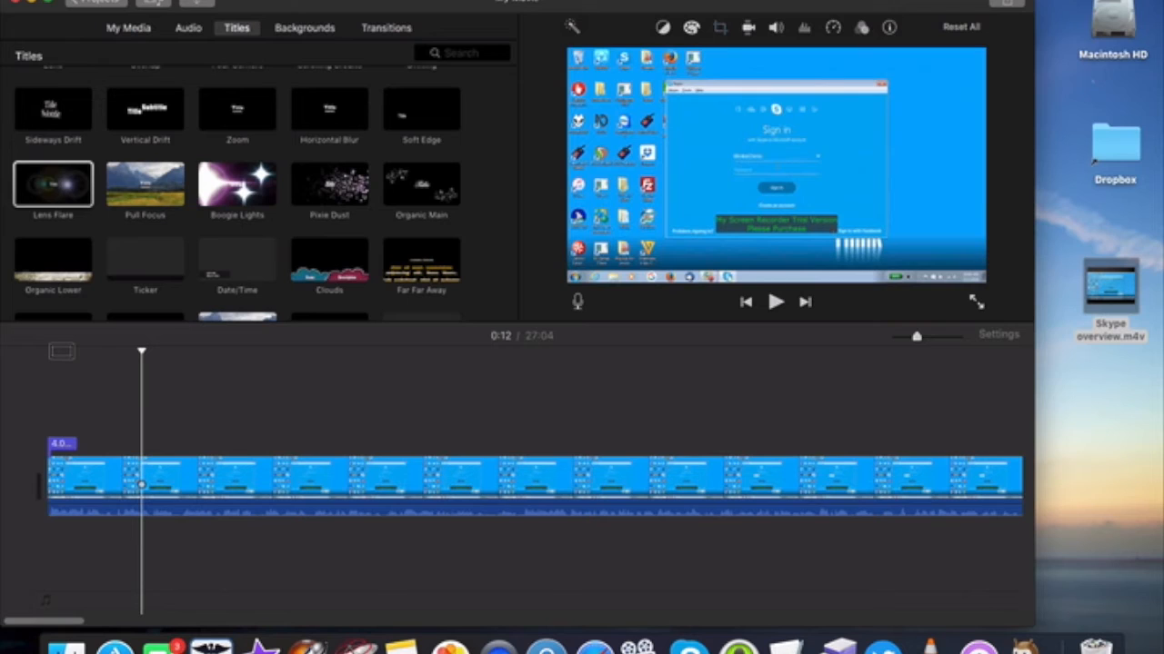
pyautogui.press('Home')
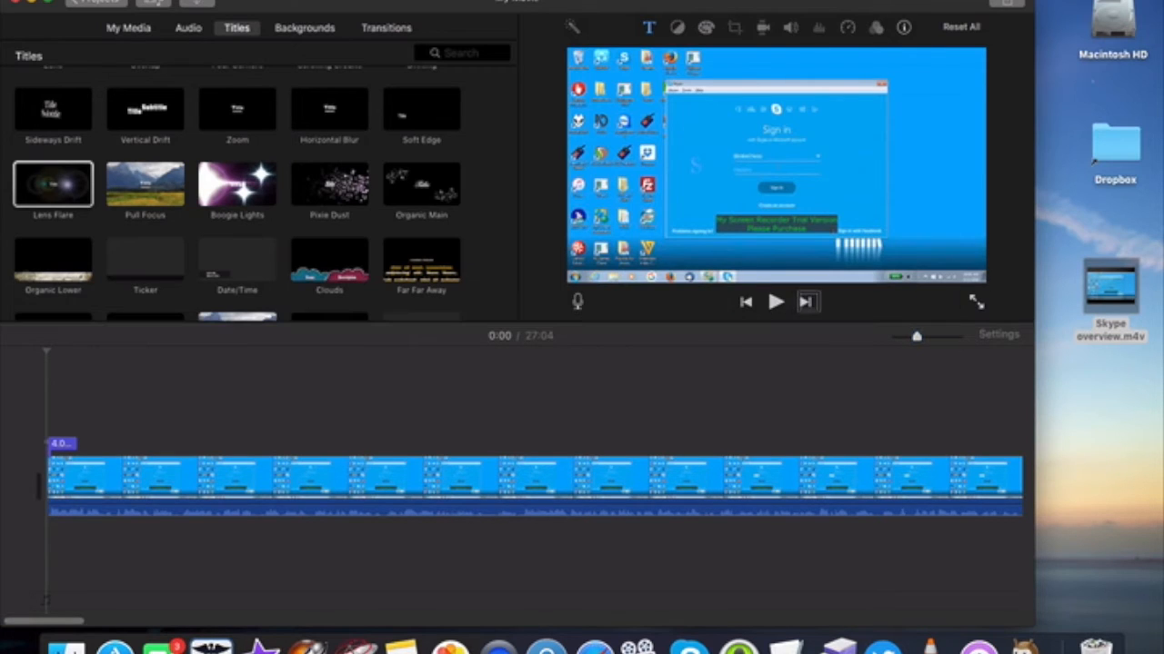
# - Show the collection of maps and backgrounds available for the movie
pyautogui.hotkey('shift', 'Tab')
pyautogui.hotkey('shift', 'Tab')
pyautogui.hotkey('shift', 'Tab')
pyautogui.hotkey('shift', 'Tab')
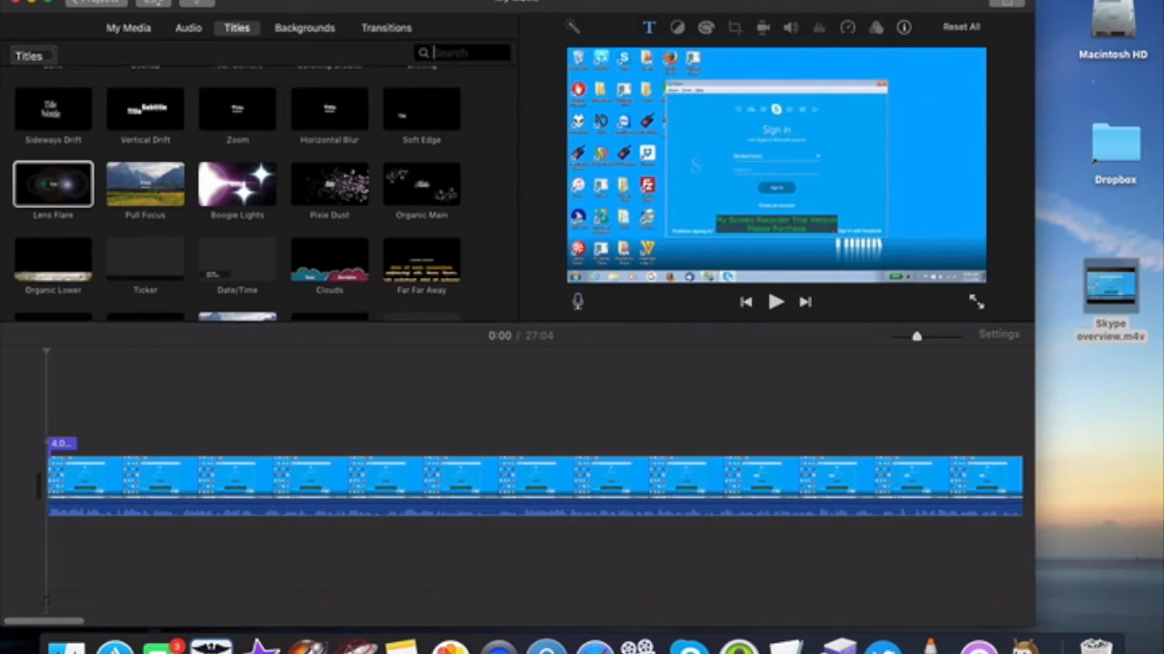
pyautogui.hotkey('shift', 'Tab')
pyautogui.hotkey('shift', 'Tab')
pyautogui.hotkey('shift', 'Tab')
pyautogui.hotkey('shift', 'Tab')
pyautogui.hotkey('shift', 'Tab')
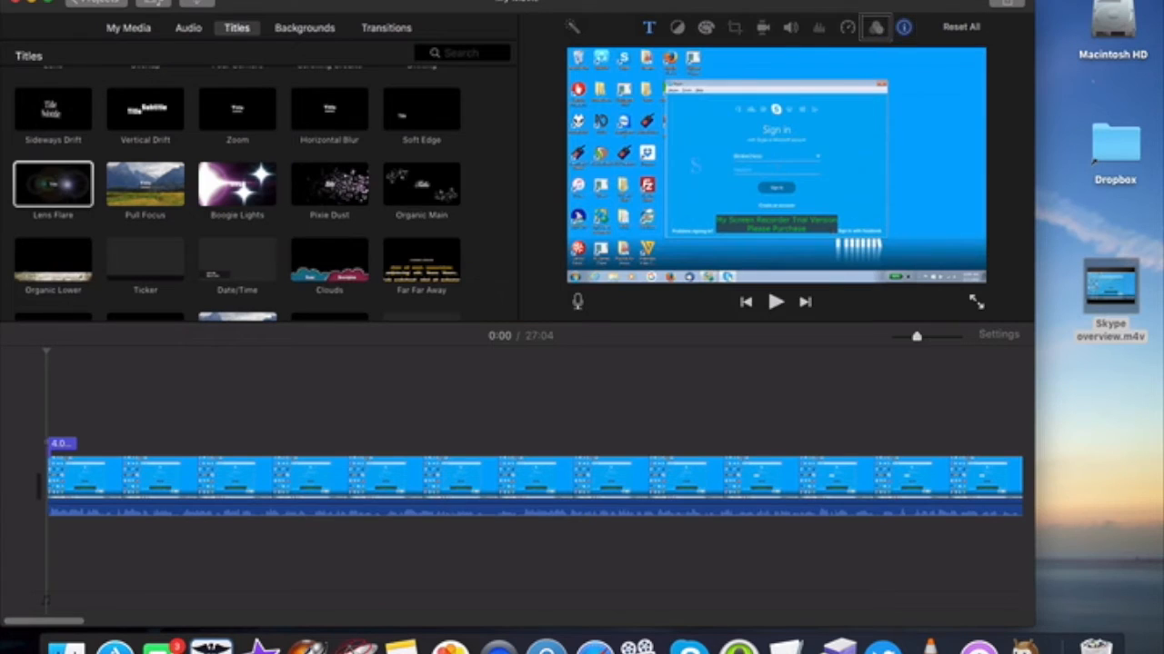
pyautogui.hotkey('shift', 'Tab')
pyautogui.hotkey('shift', 'Tab')
pyautogui.hotkey('shift', 'Tab')
pyautogui.hotkey('shift', 'Tab')
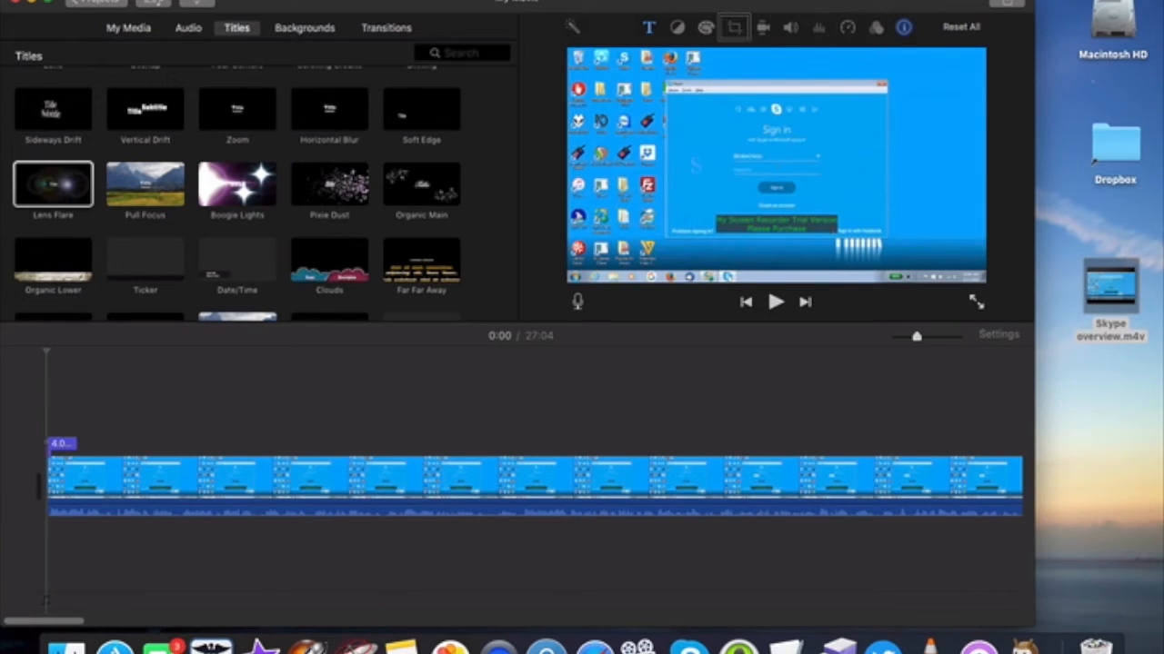
pyautogui.hotkey('shift', 'Tab')
pyautogui.hotkey('shift', 'Tab')
pyautogui.hotkey('shift', 'Tab')
pyautogui.hotkey('shift', 'Tab')
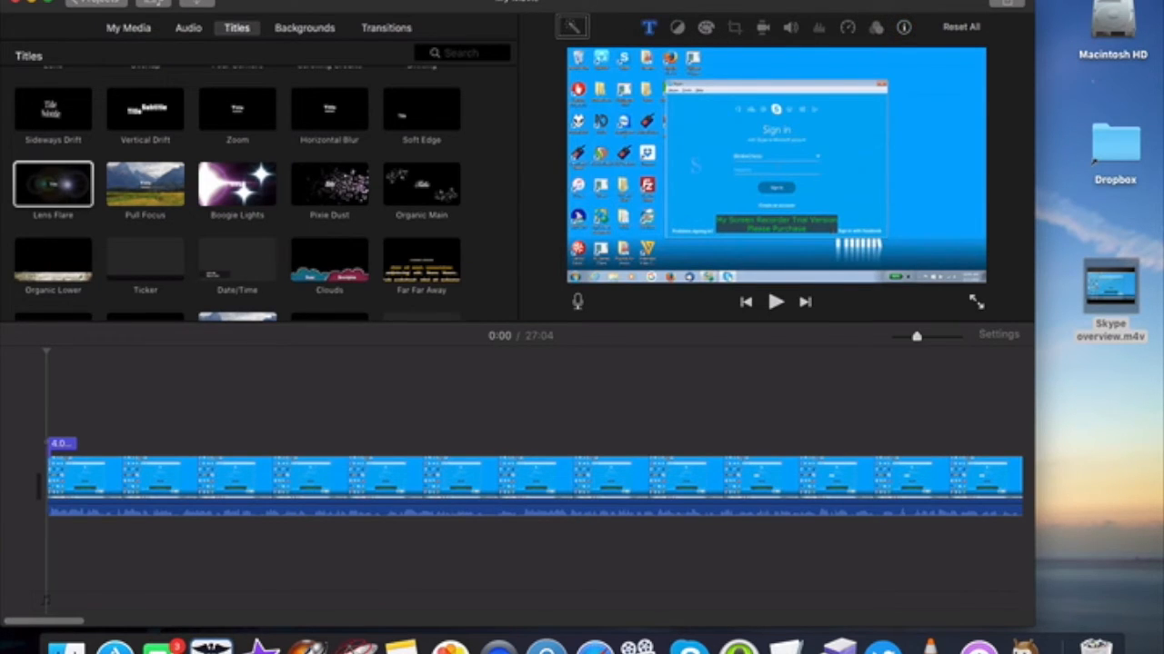
pyautogui.hotkey('shift', 'Tab')
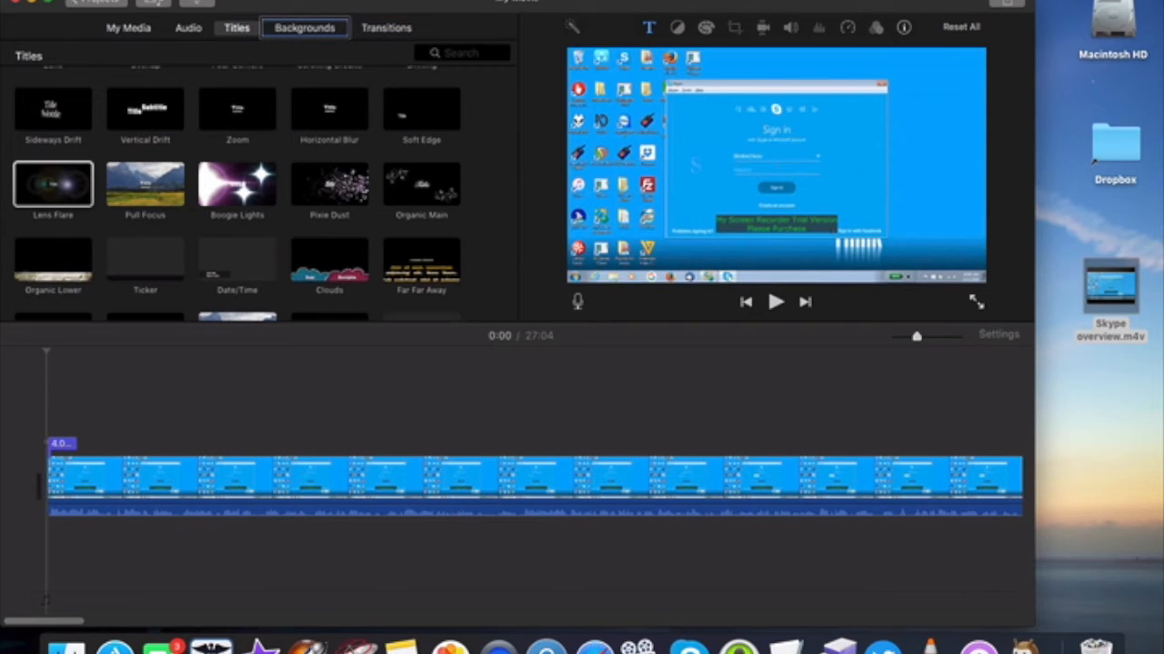
pyautogui.press('space')
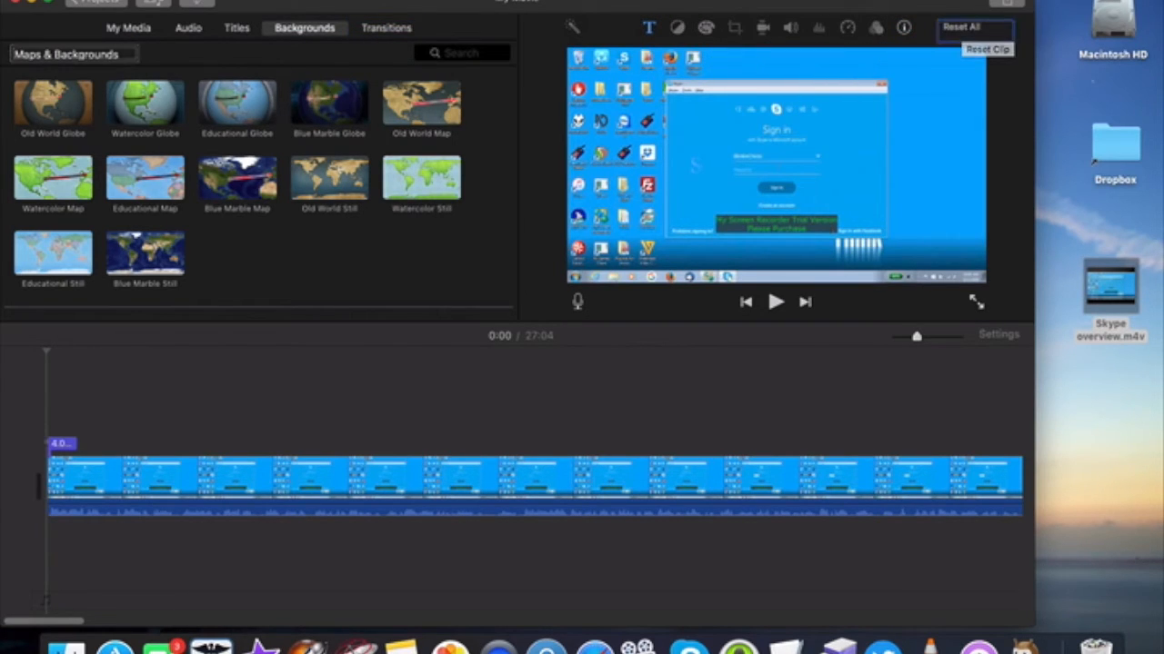
# - Find the Black background and place it at the beginning of the movie, behind the "Skype for Windows" title
pyautogui.press('super+f')
pyautogui.hotkey('ctrl', 'alt', 'Left')
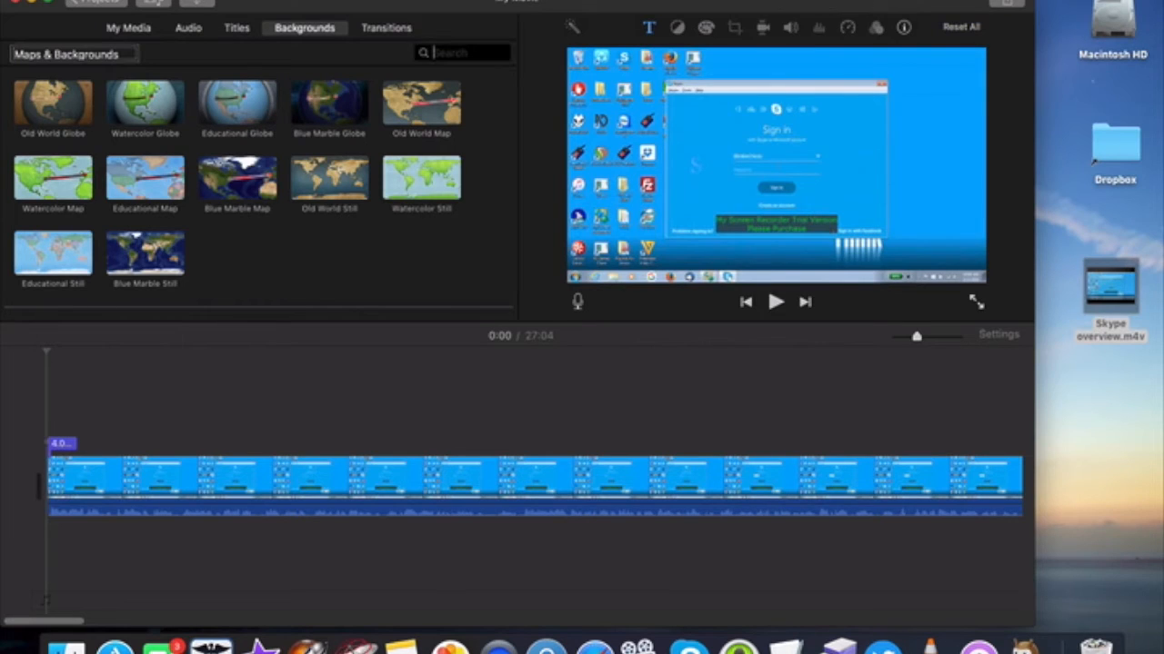
pyautogui.hotkey('ctrl', 'alt', 'Left')
pyautogui.hotkey('ctrl', 'alt', 'Right')
pyautogui.hotkey('ctrl', 'alt', 'Right')
pyautogui.hotkey('ctrl', 'alt', 'Right')
pyautogui.hotkey('ctrl', 'alt', 'Right')
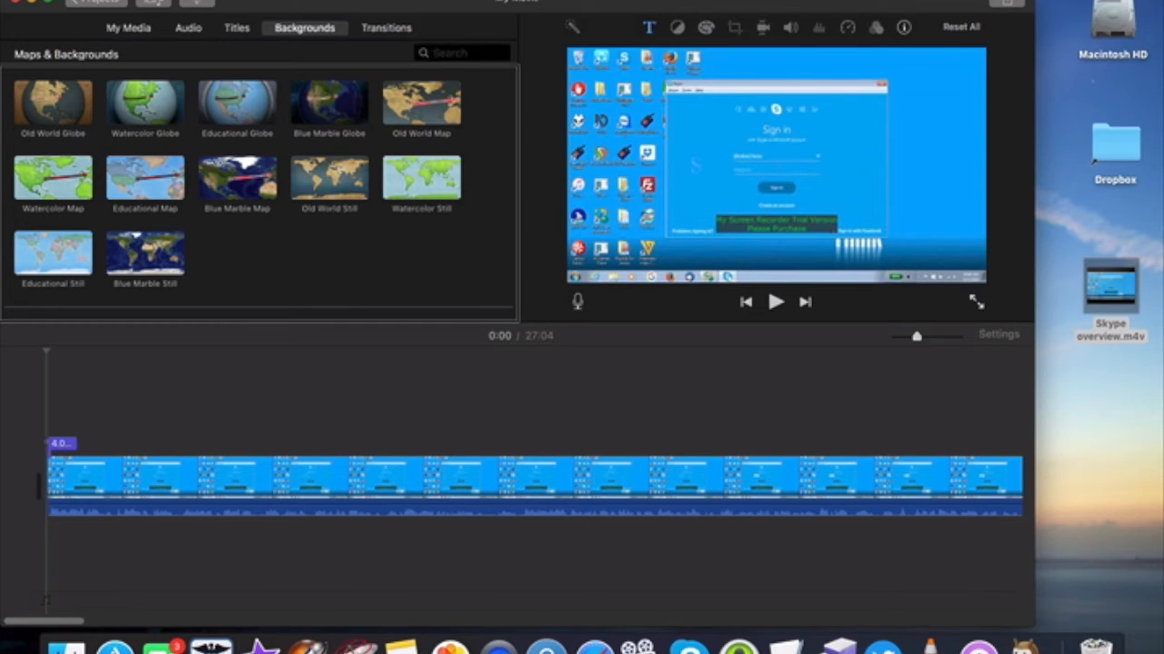
pyautogui.hotkey('ctrl', 'alt', 'shift', 'Down')
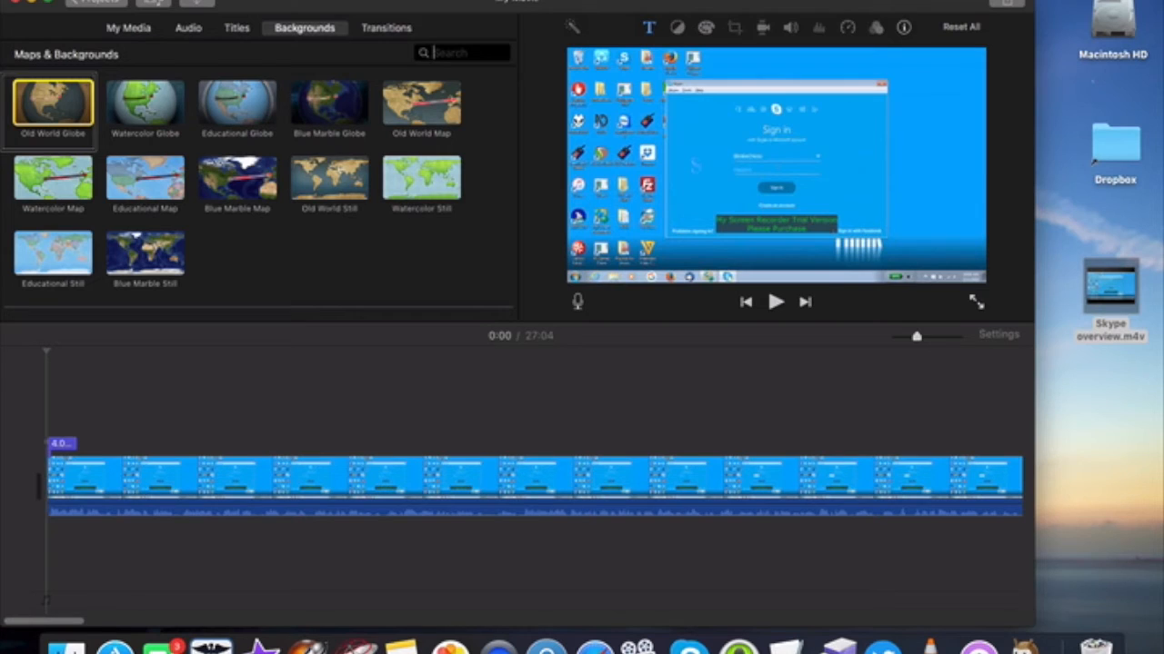
pyautogui.hotkey('ctrl', 'alt', 'Down')
pyautogui.hotkey('ctrl', 'alt', 'Down')
pyautogui.hotkey('ctrl', 'alt', 'Down')
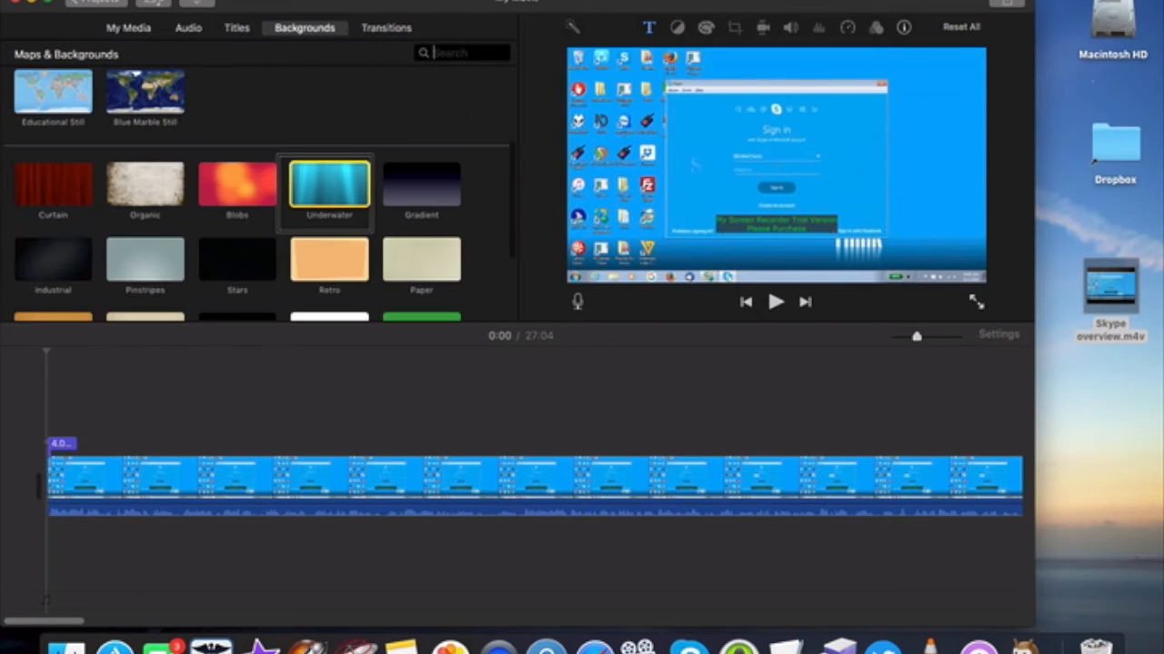
pyautogui.hotkey('ctrl', 'alt', 'Down')
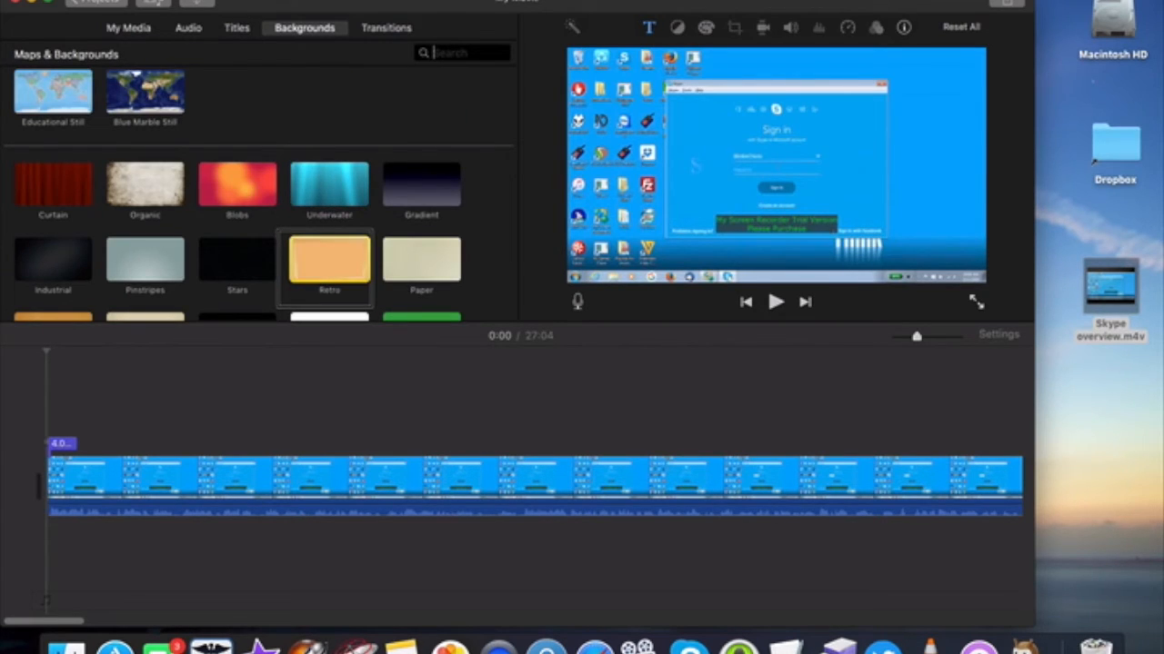
pyautogui.hotkey('ctrl', 'alt', 'Left')
pyautogui.hotkey('ctrl', 'alt', 'Up')
pyautogui.hotkey('ctrl', 'alt', 'Down')
pyautogui.hotkey('ctrl', 'alt', 'Down')
pyautogui.hotkey('ctrl', 'alt', 'Down')
pyautogui.hotkey('ctrl', 'alt', 'Up')
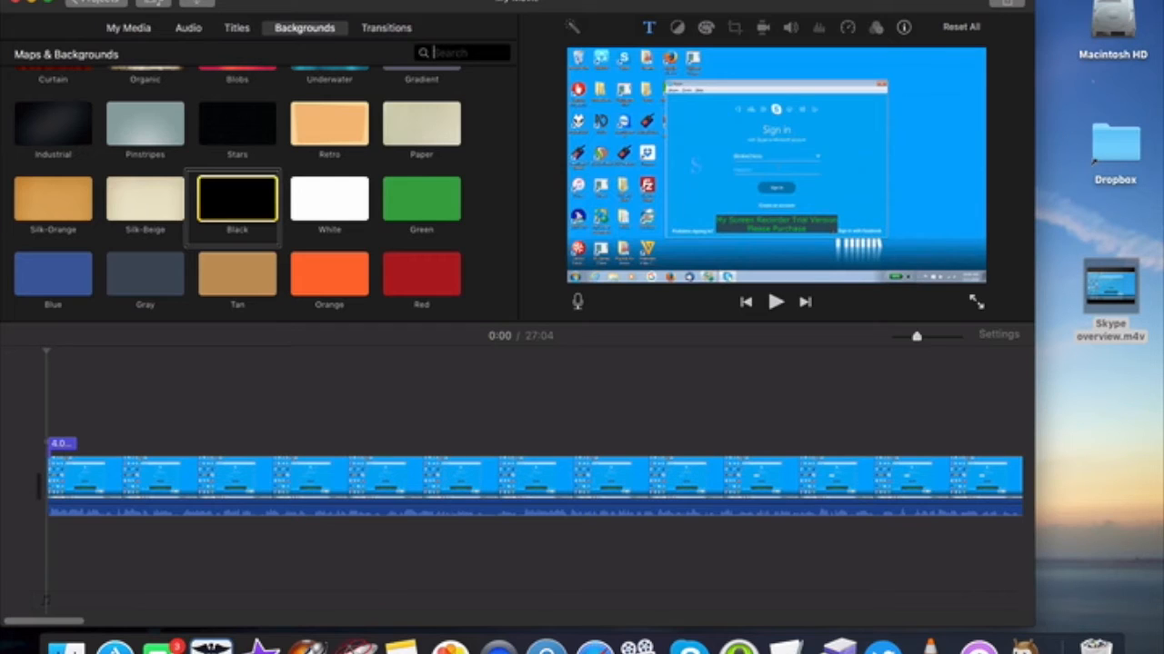
pyautogui.press('Escape')
pyautogui.moveTo(237, 199); pyautogui.dragTo(61, 424)
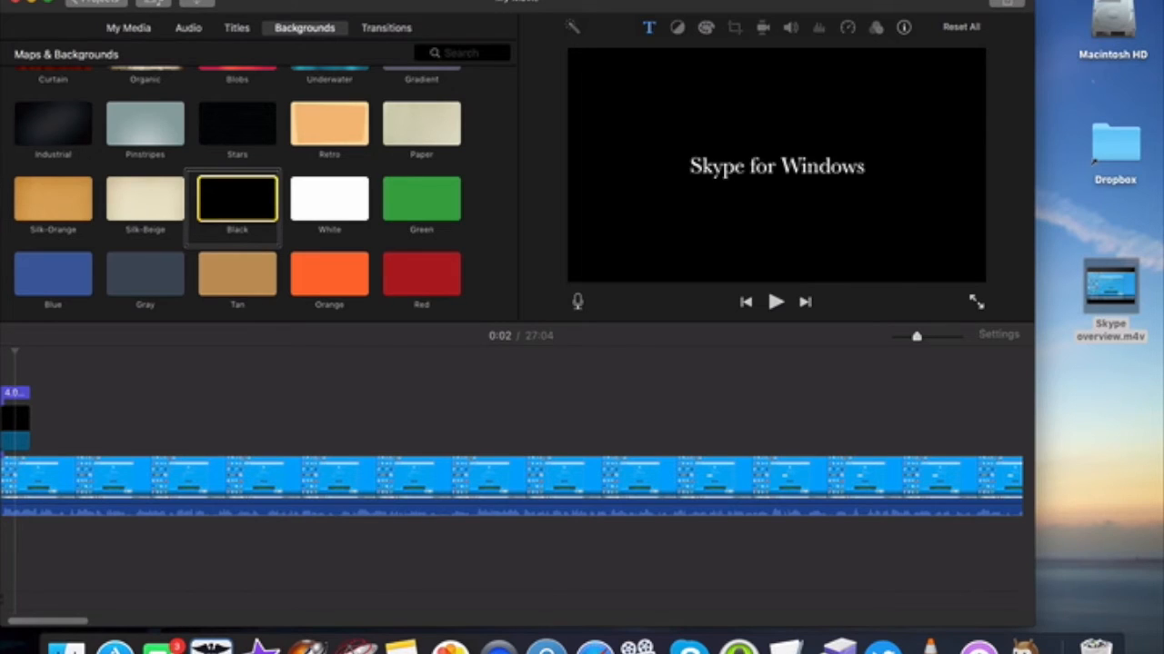
# - Play the movie from the opening title to about 0:08 to check the title on its black background
pyautogui.hotkey('ctrl', 'alt', 'shift', 'Up')
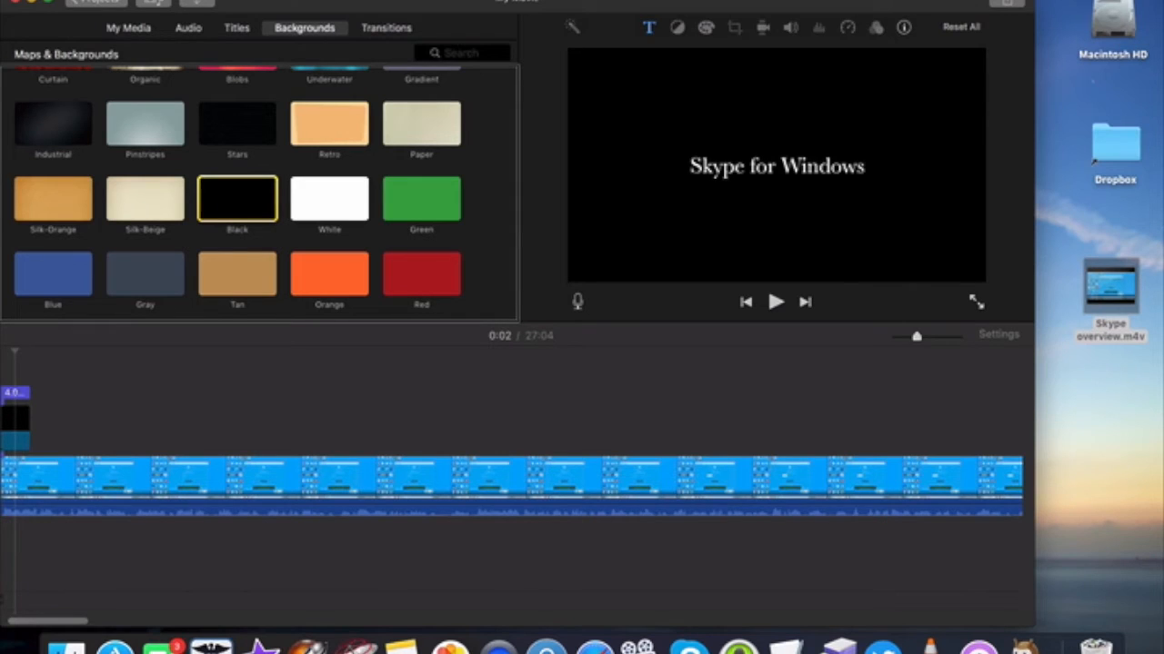
pyautogui.hotkey('ctrl', 'alt', 'Right')
pyautogui.hotkey('ctrl', 'alt', 'Right')
pyautogui.hotkey('ctrl', 'alt', 'Right')
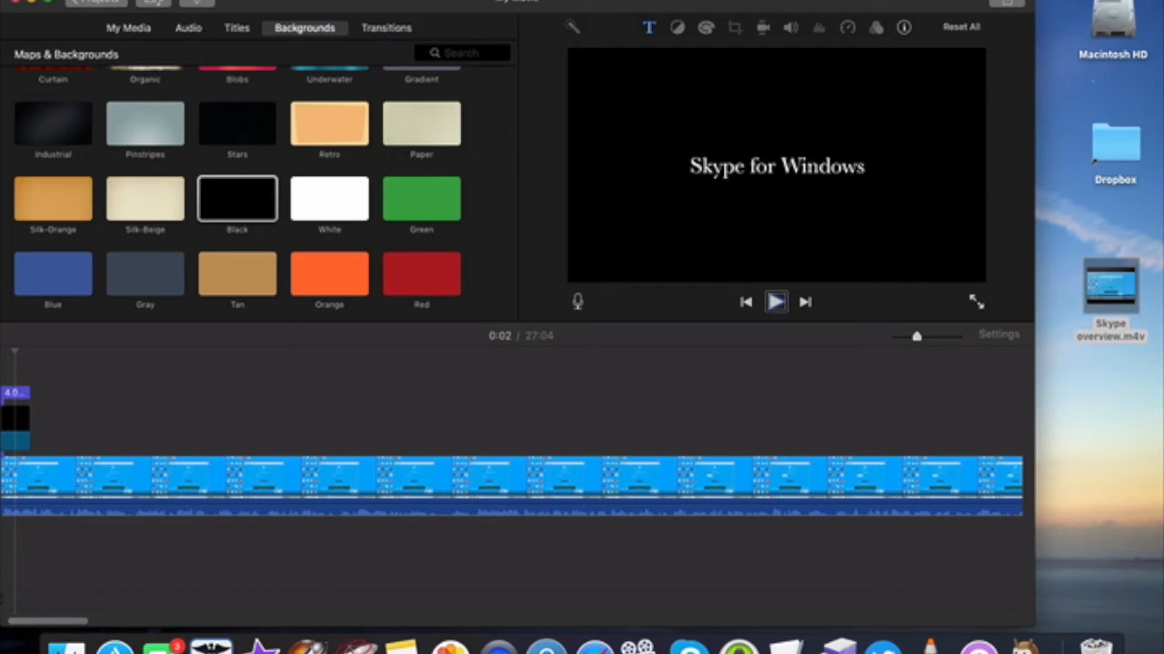
pyautogui.hotkey('ctrl', 'alt', 'space')
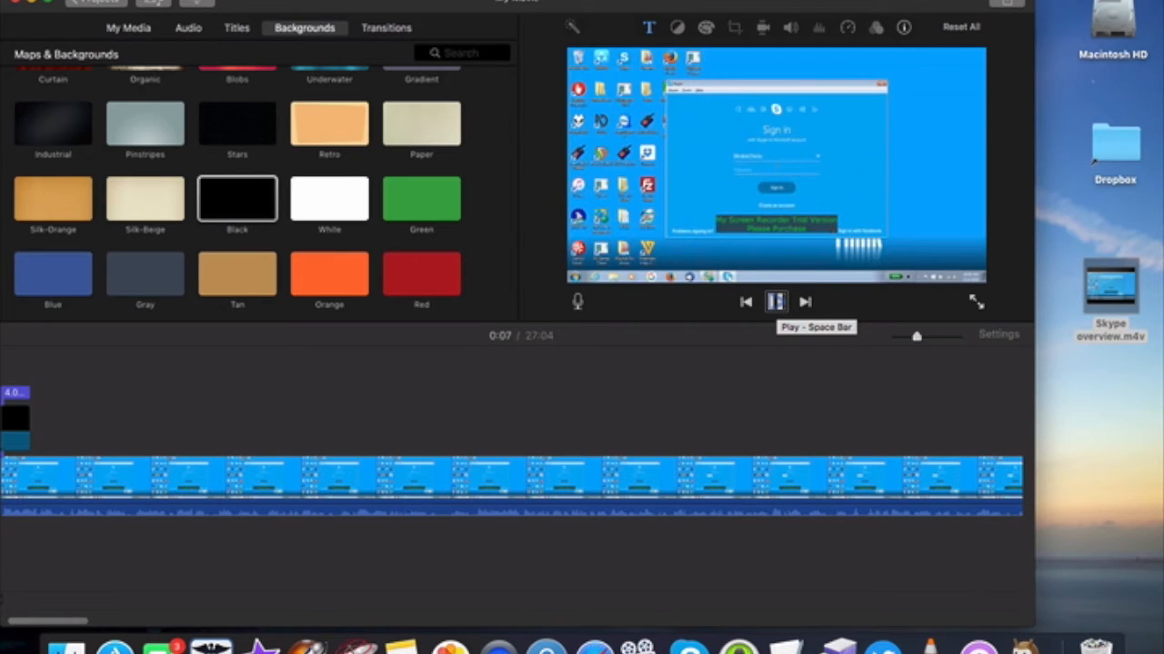
pyautogui.hotkey('ctrl', 'alt', 'space')
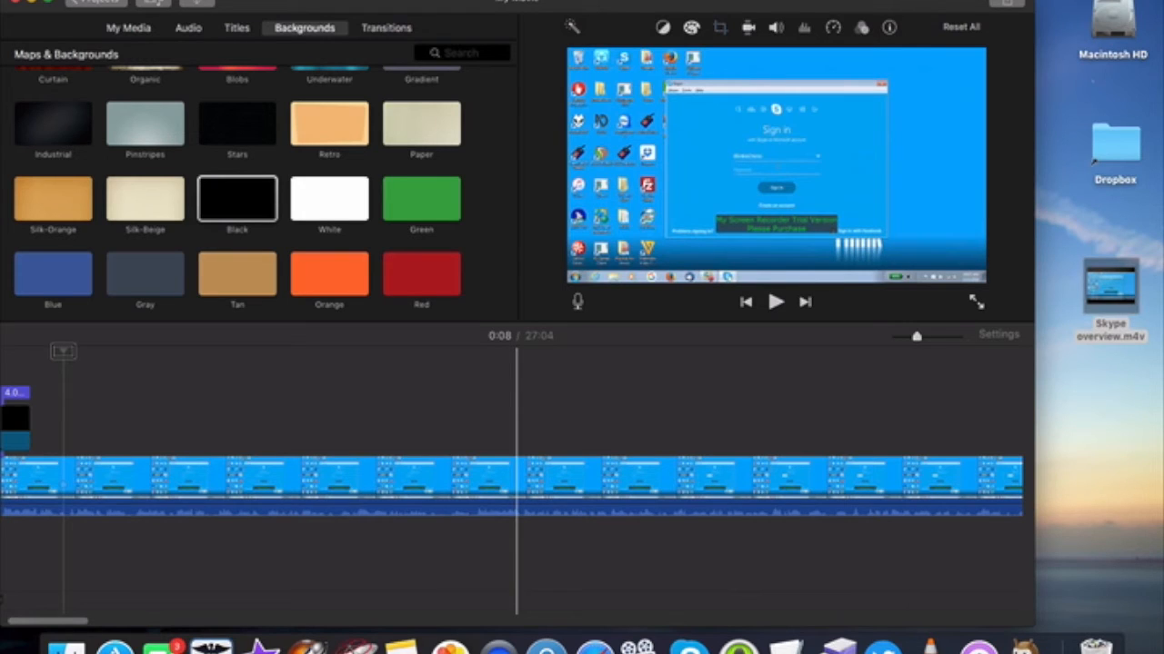
# - Move the playhead to the end of the movie and show the collection of title styles
pyautogui.press('Down')
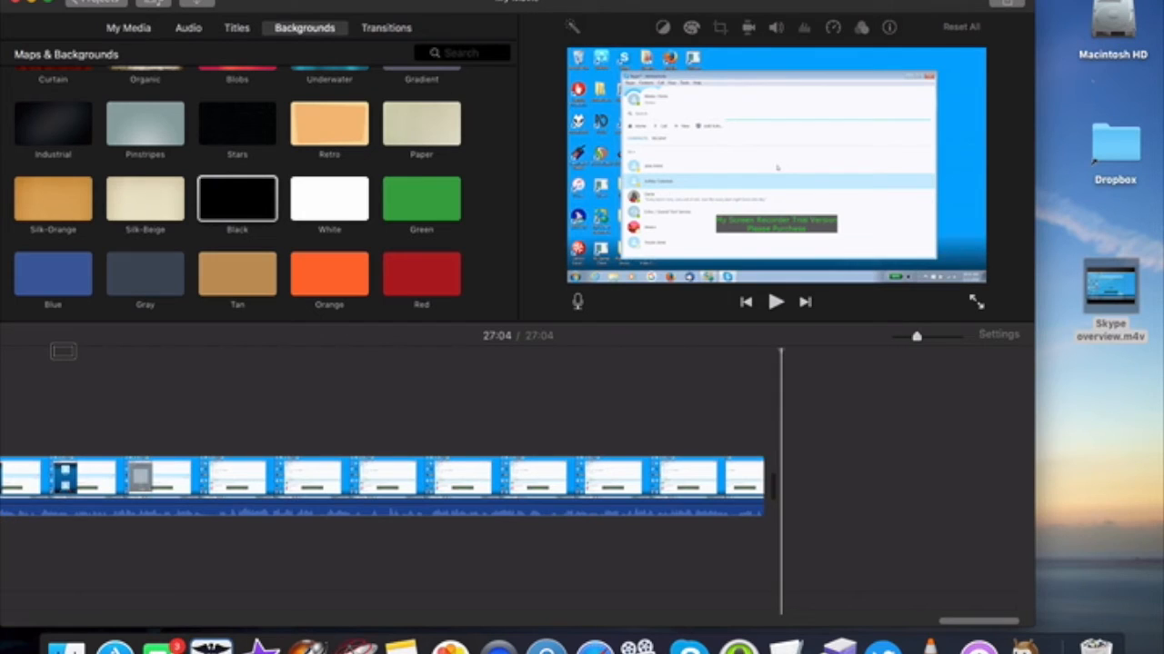
pyautogui.press('Tab')
pyautogui.press('Tab')
pyautogui.press('Tab')
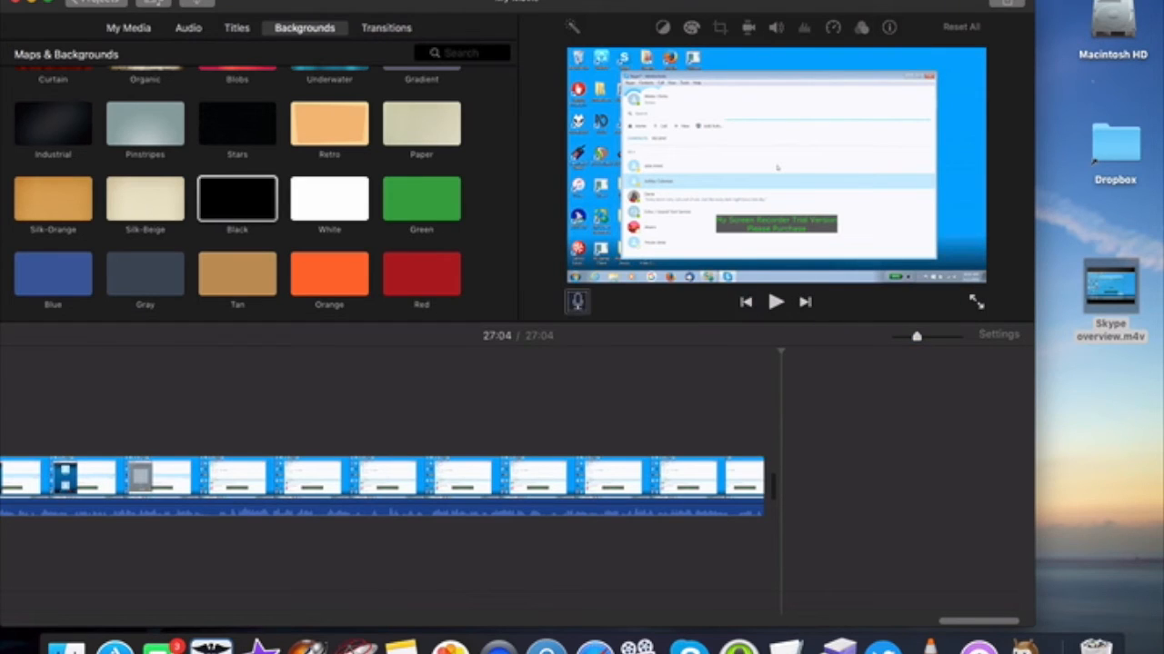
pyautogui.click(433, 52)
pyautogui.hotkey('ctrl', 'alt', 'Left')
pyautogui.hotkey('ctrl', 'alt', 'Left')
pyautogui.hotkey('ctrl', 'alt', 'Left')
pyautogui.hotkey('ctrl', 'alt', 'Left')
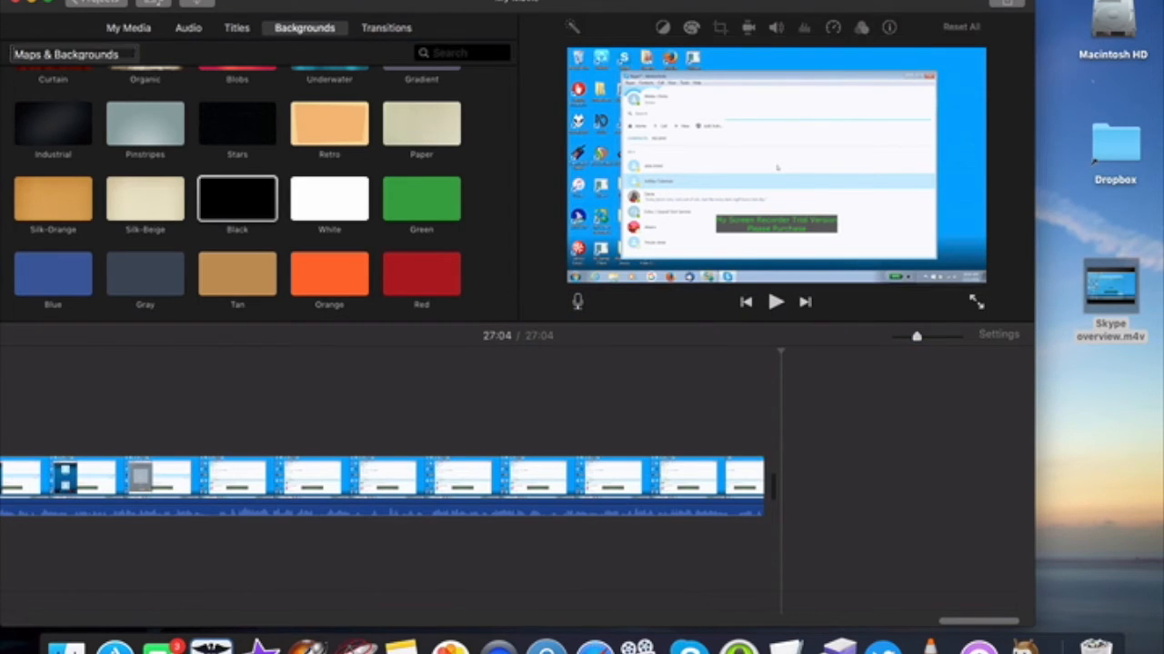
pyautogui.hotkey('ctrl', 'alt', 'Left')
pyautogui.hotkey('ctrl', 'alt', 'Left')
pyautogui.hotkey('ctrl', 'alt', 'Left')
pyautogui.hotkey('ctrl', 'alt', 'Left')
pyautogui.hotkey('ctrl', 'alt', 'Left')
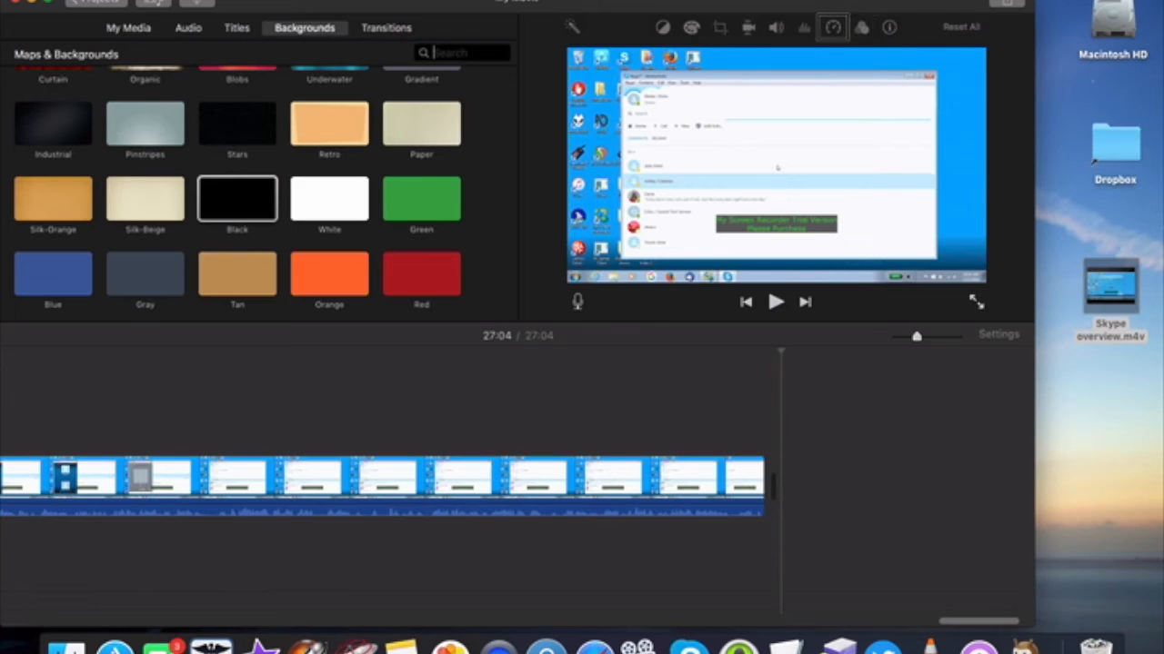
pyautogui.hotkey('ctrl', 'alt', 'Left')
pyautogui.hotkey('ctrl', 'alt', 'Left')
pyautogui.hotkey('ctrl', 'alt', 'Left')
pyautogui.hotkey('ctrl', 'alt', 'Left')
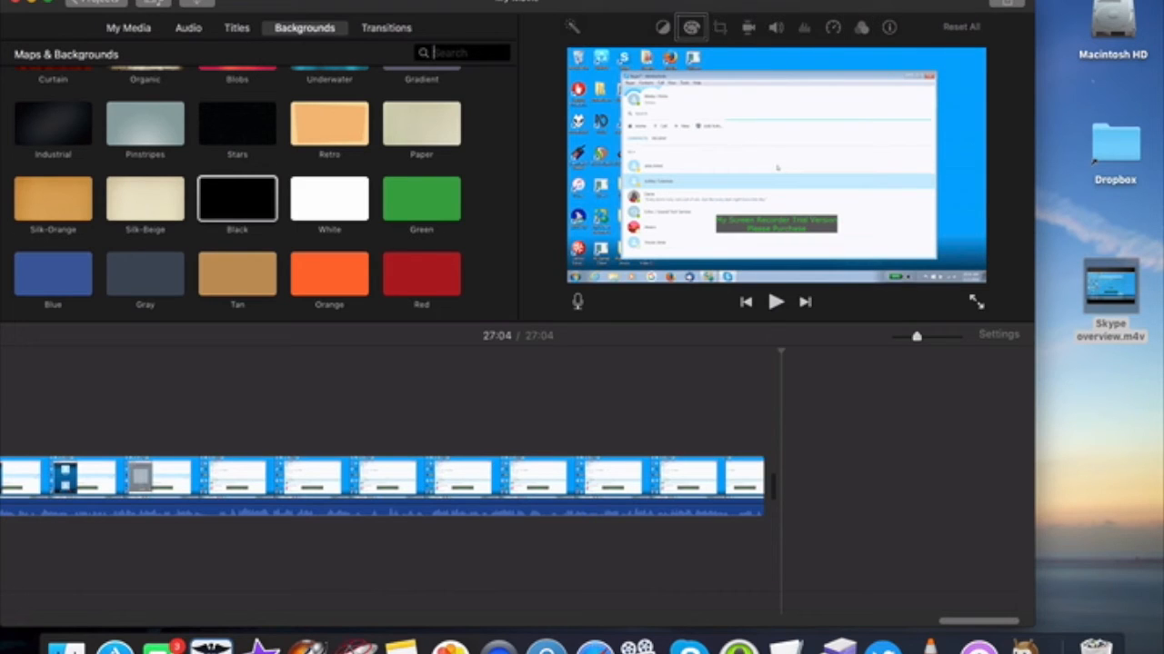
pyautogui.hotkey('ctrl', 'alt', 'Left')
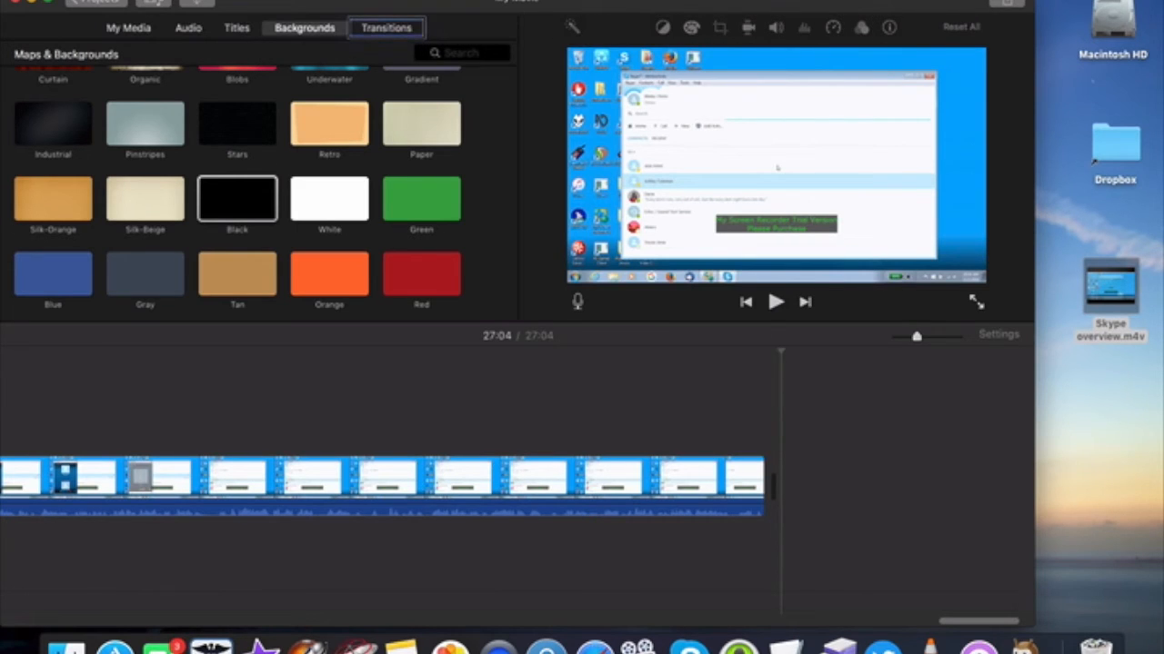
pyautogui.hotkey('ctrl', 'alt', 'Left')
pyautogui.hotkey('ctrl', 'alt', 'Left')
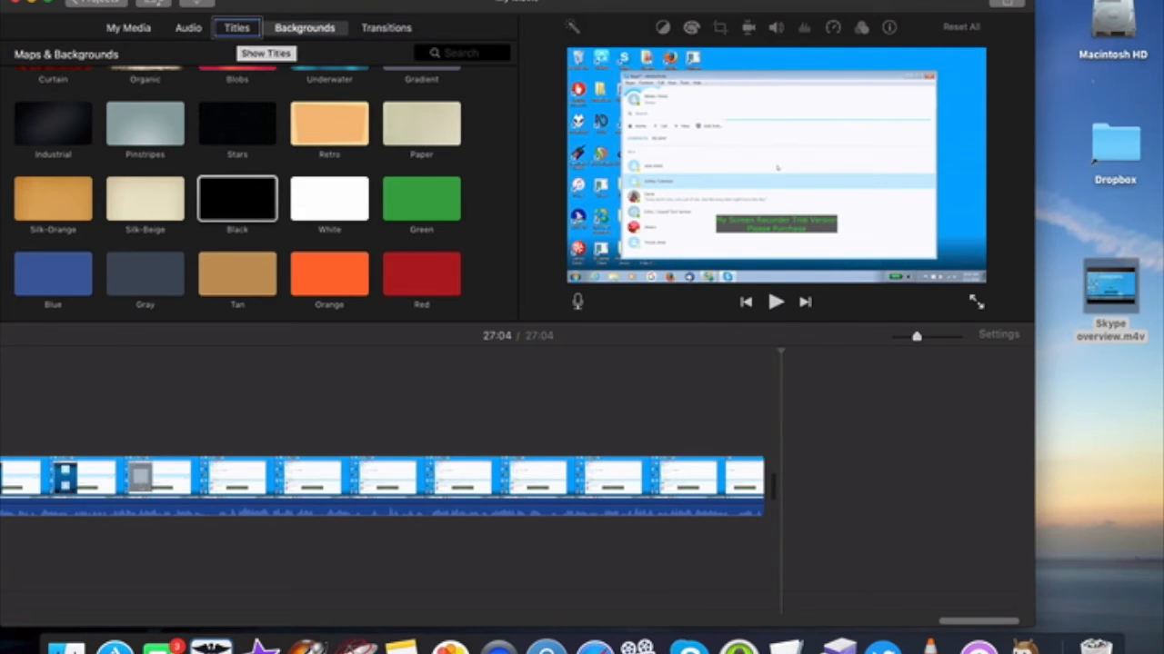
pyautogui.hotkey('ctrl', 'alt', 'space')
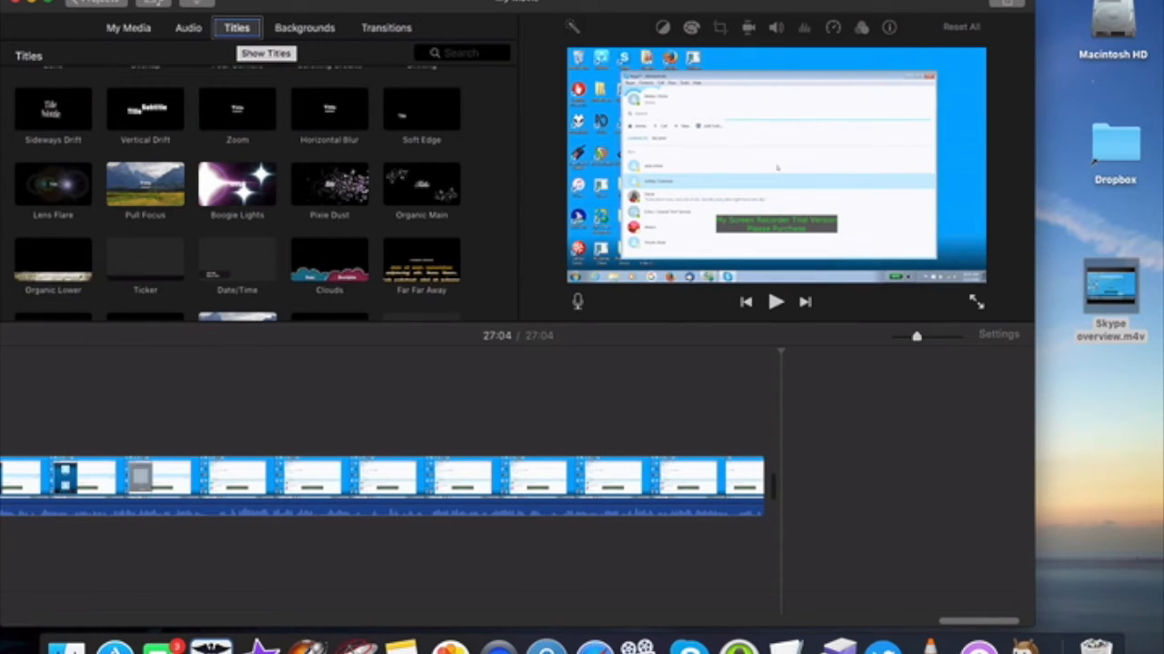
# - Find the Scrolling Credits title and add it at the end of the movie
pyautogui.hotkey('ctrl', 'alt', 'Right')
pyautogui.hotkey('ctrl', 'alt', 'Right')
pyautogui.hotkey('ctrl', 'alt', 'Right')
pyautogui.hotkey('ctrl', 'alt', 'Right')
pyautogui.hotkey('ctrl', 'alt', 'Right')
pyautogui.hotkey('ctrl', 'alt', 'Right')
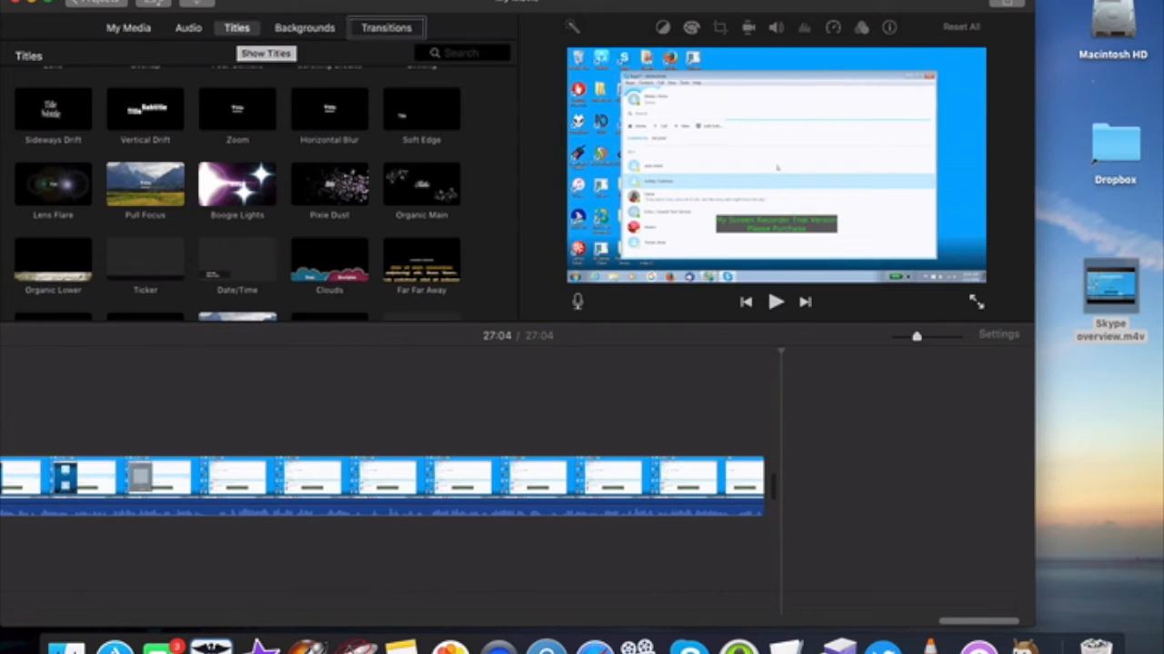
pyautogui.hotkey('ctrl', 'alt', 'Right')
pyautogui.hotkey('ctrl', 'alt', 'Right')
pyautogui.hotkey('ctrl', 'alt', 'Right')
pyautogui.hotkey('ctrl', 'alt', 'Right')
pyautogui.hotkey('ctrl', 'alt', 'Right')
pyautogui.hotkey('ctrl', 'alt', 'Right')
pyautogui.hotkey('ctrl', 'alt', 'Right')
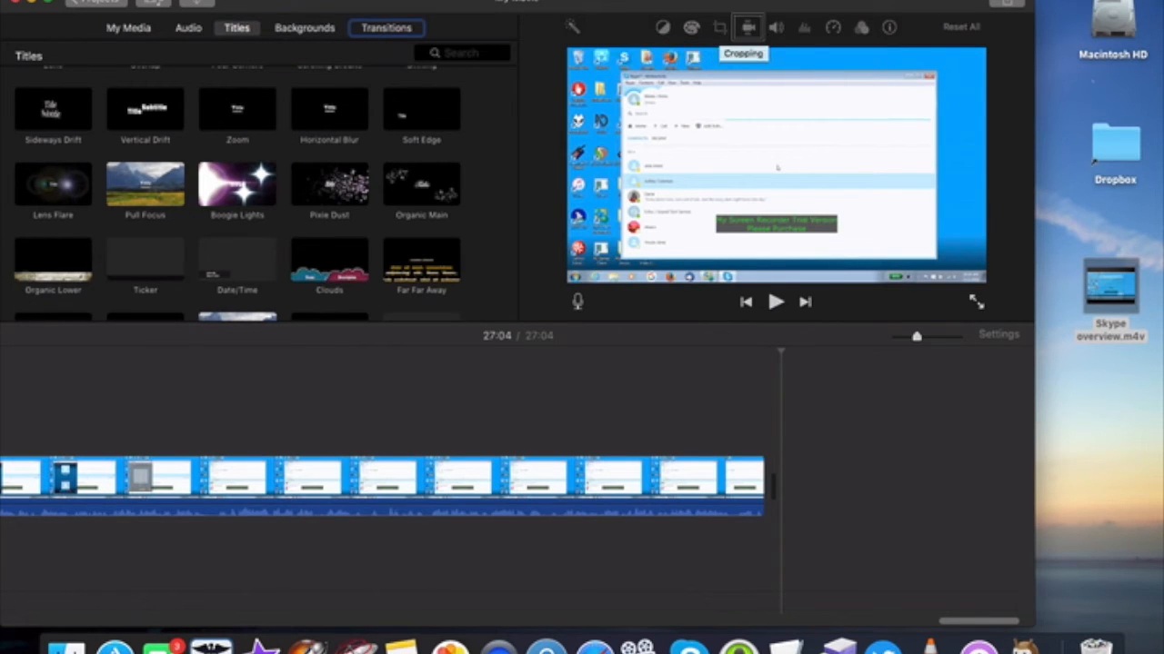
pyautogui.hotkey('ctrl', 'alt', 'Right')
pyautogui.hotkey('ctrl', 'alt', 'Right')
pyautogui.hotkey('ctrl', 'alt', 'Right')
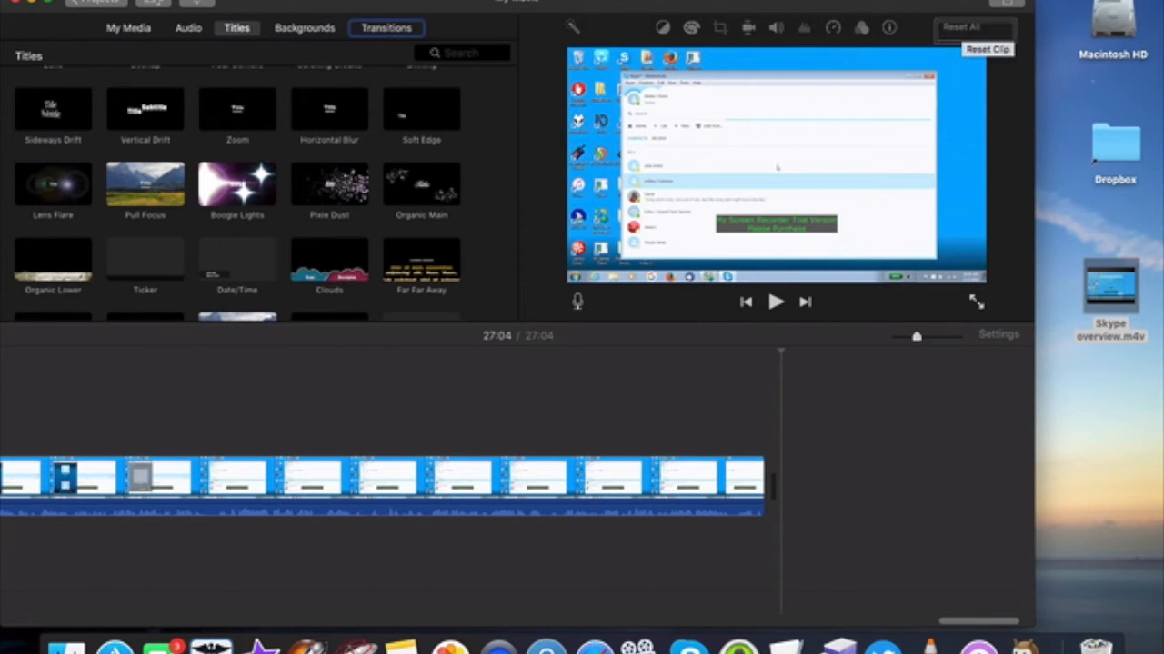
pyautogui.hotkey('ctrl', 'alt', 'Right')
pyautogui.hotkey('ctrl', 'alt', 'shift', 'Down')
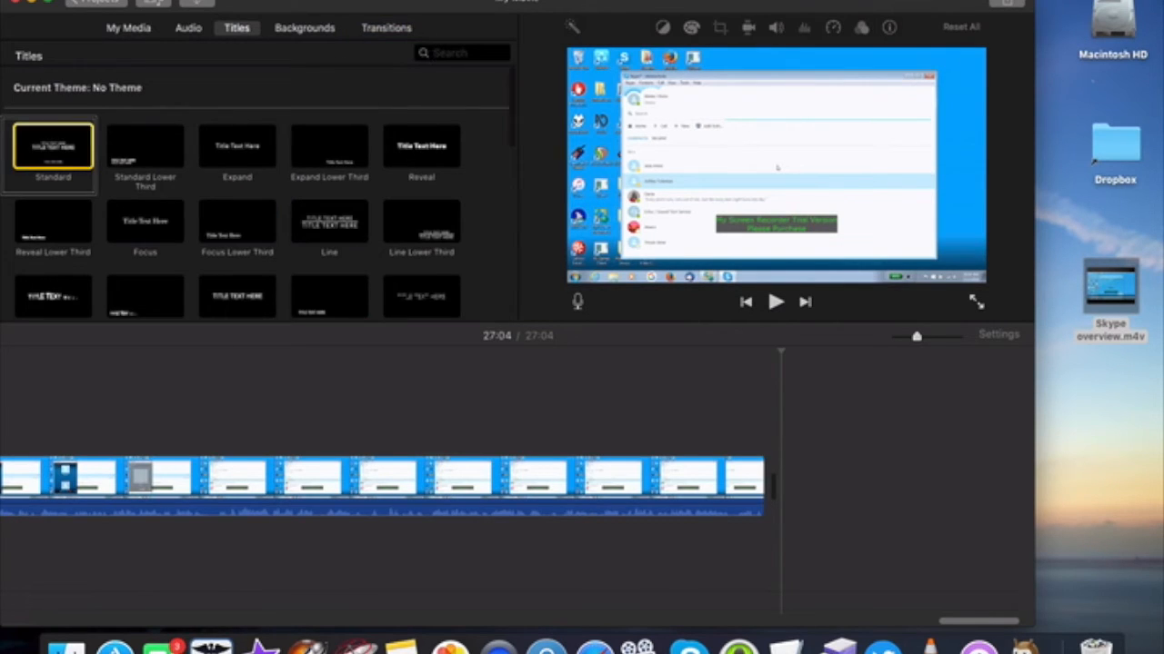
pyautogui.hotkey('ctrl', 'alt', 'Right')
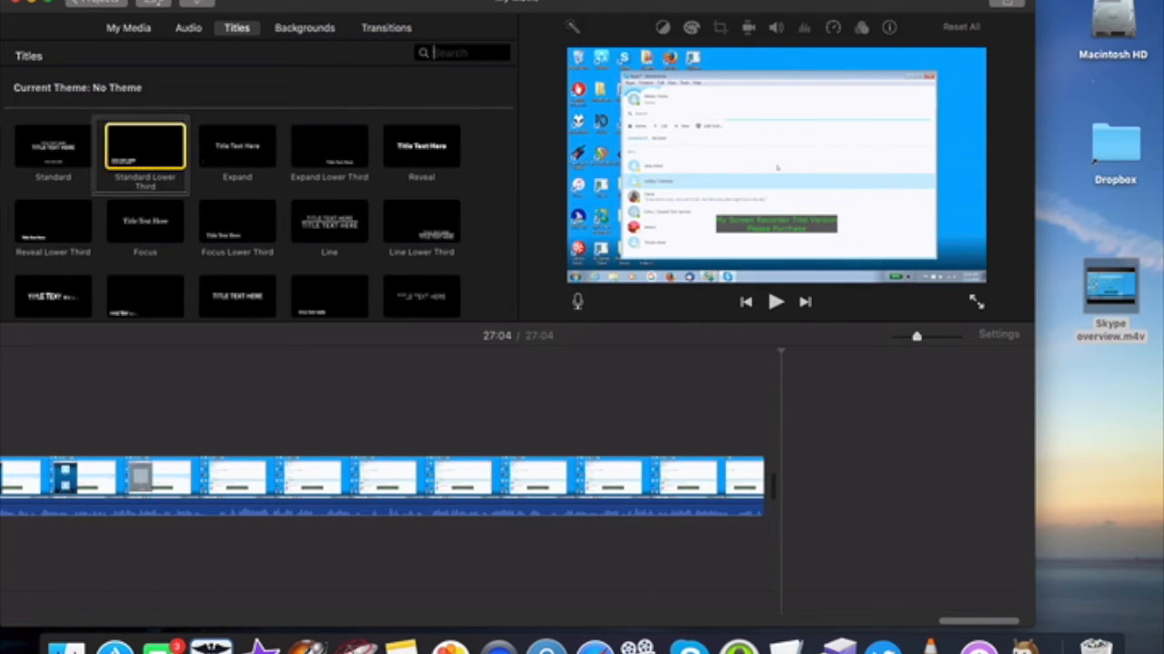
pyautogui.hotkey('ctrl', 'alt', 'Right')
pyautogui.hotkey('ctrl', 'alt', 'Right')
pyautogui.hotkey('ctrl', 'alt', 'Right')
pyautogui.hotkey('ctrl', 'alt', 'Down')
pyautogui.hotkey('ctrl', 'alt', 'Down')
pyautogui.hotkey('ctrl', 'alt', 'Down')
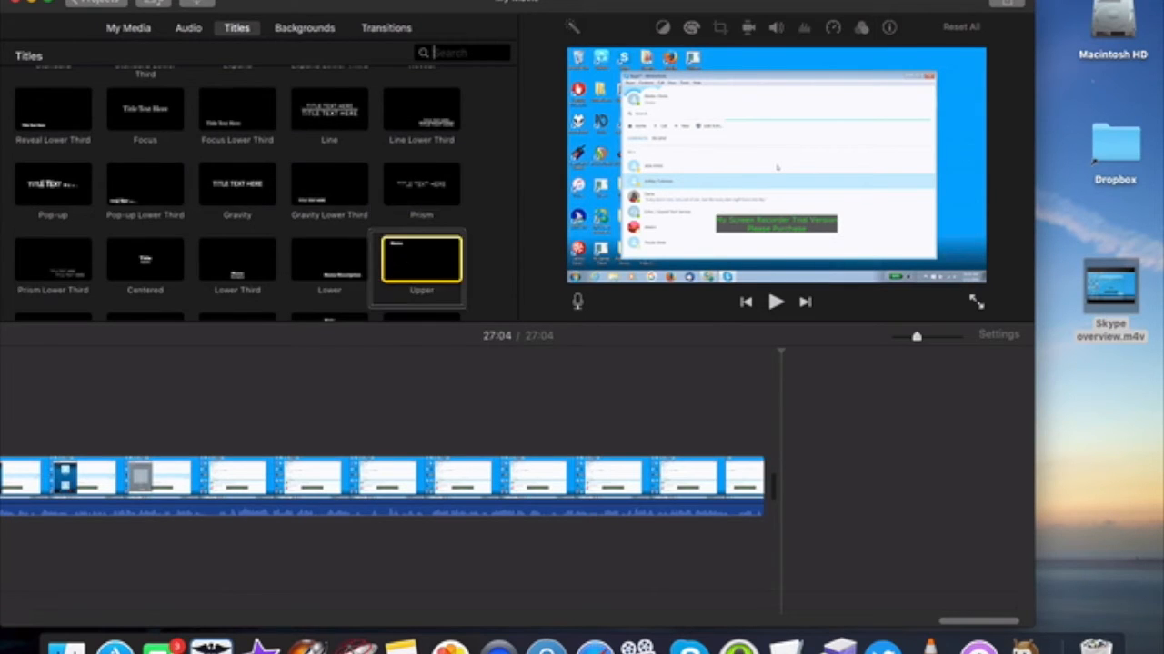
pyautogui.hotkey('ctrl', 'alt', 'Down')
pyautogui.hotkey('ctrl', 'alt', 'Left')
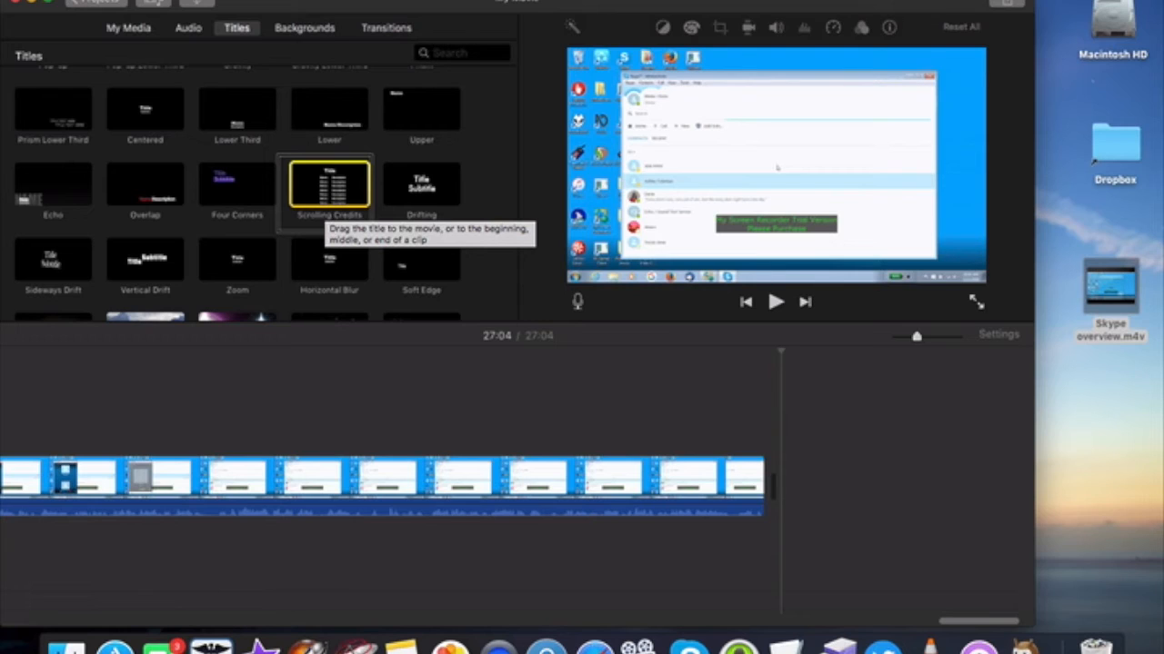
pyautogui.click(327, 198)
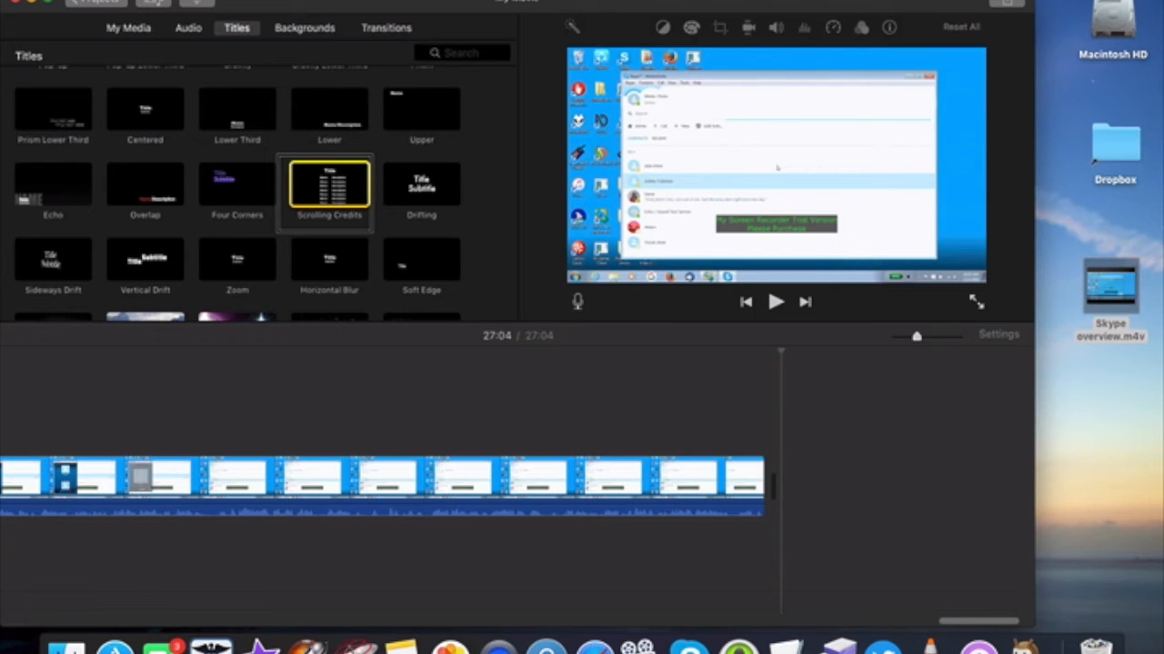
pyautogui.doubleClick(328, 191)
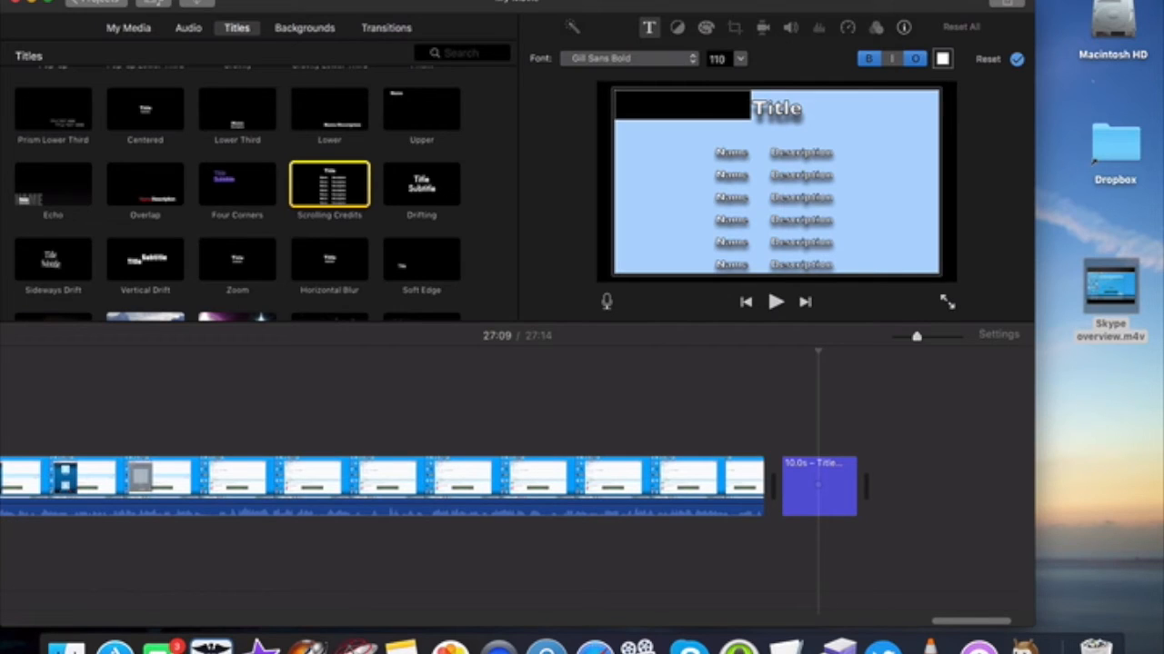
# - Replace the credits' placeholder text with "Skype for Windows" and "Presented by" the presenter's first name "of the Blinkie Chicks", and apply the title adjustments
pyautogui.press('BackSpace')
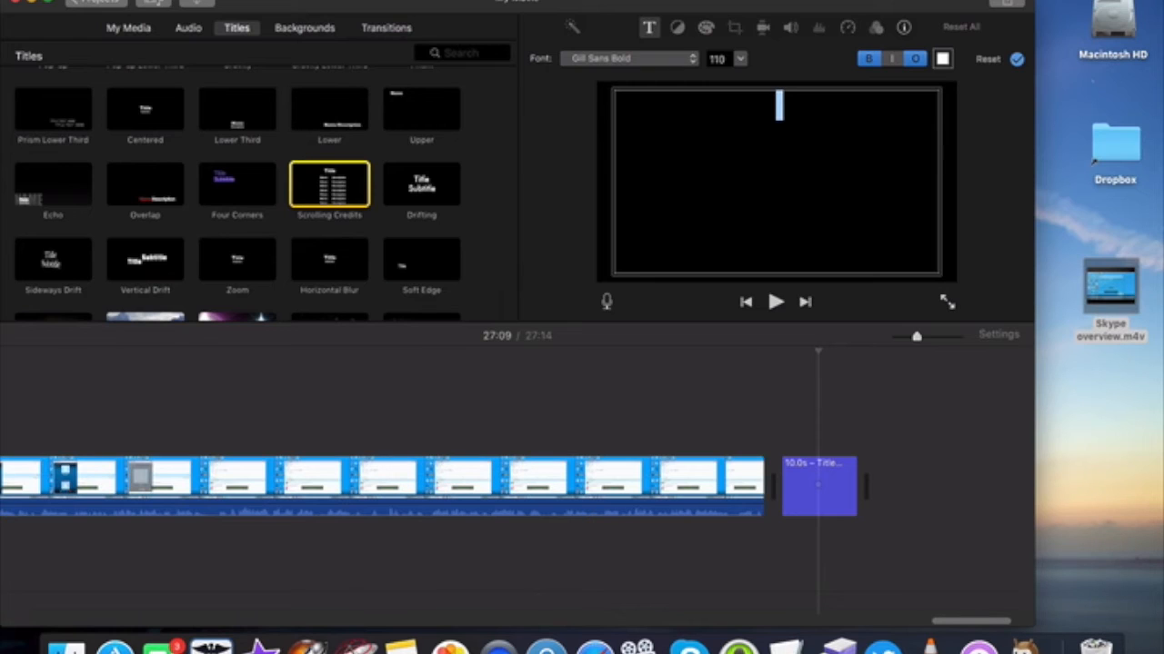
pyautogui.write('Skype for Windows')
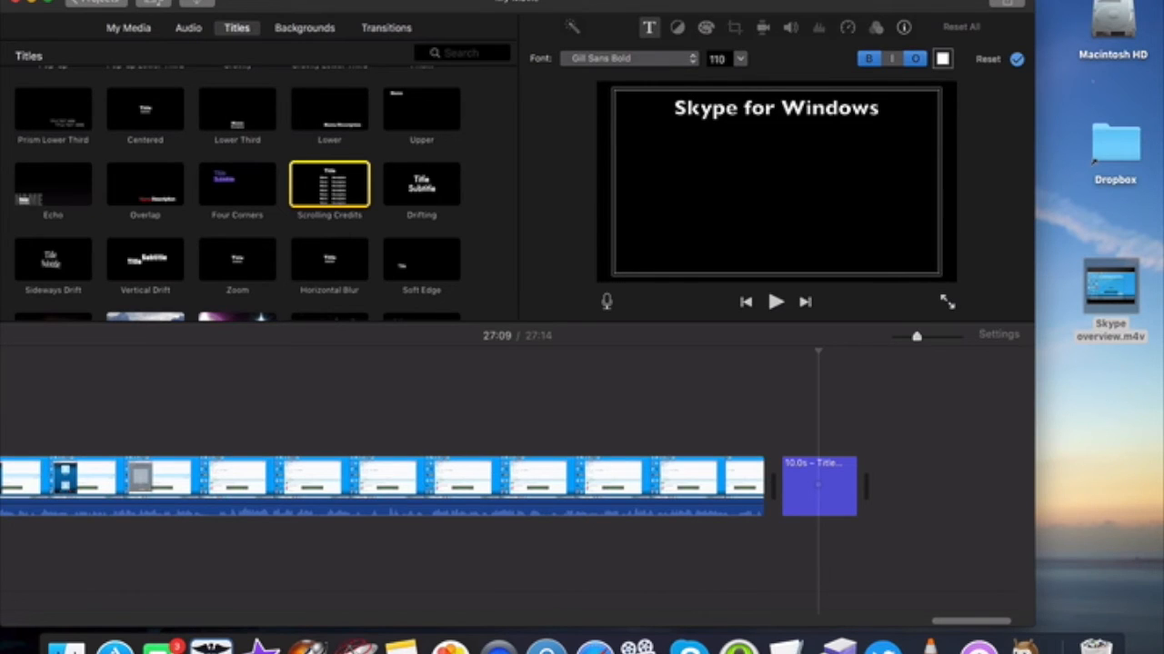
pyautogui.press('Tab')
pyautogui.write('Presented by Ashley')
pyautogui.press('BackSpace')
pyautogui.press('Return')
pyautogui.write('of the Bl')
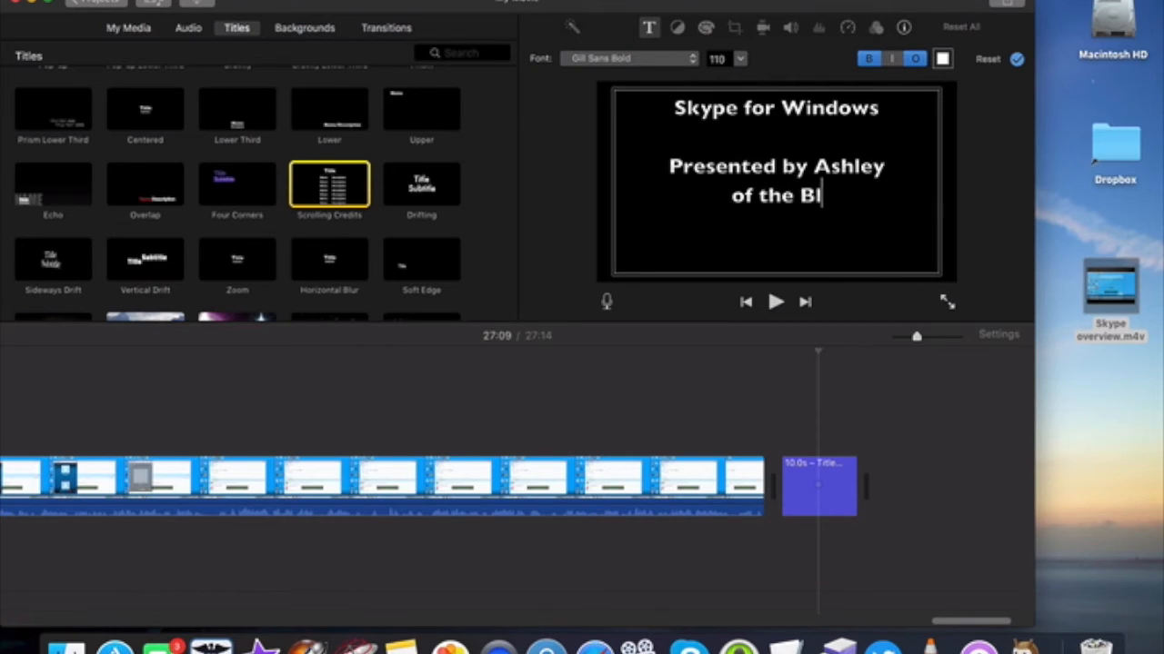
pyautogui.write('inkie Chicks')
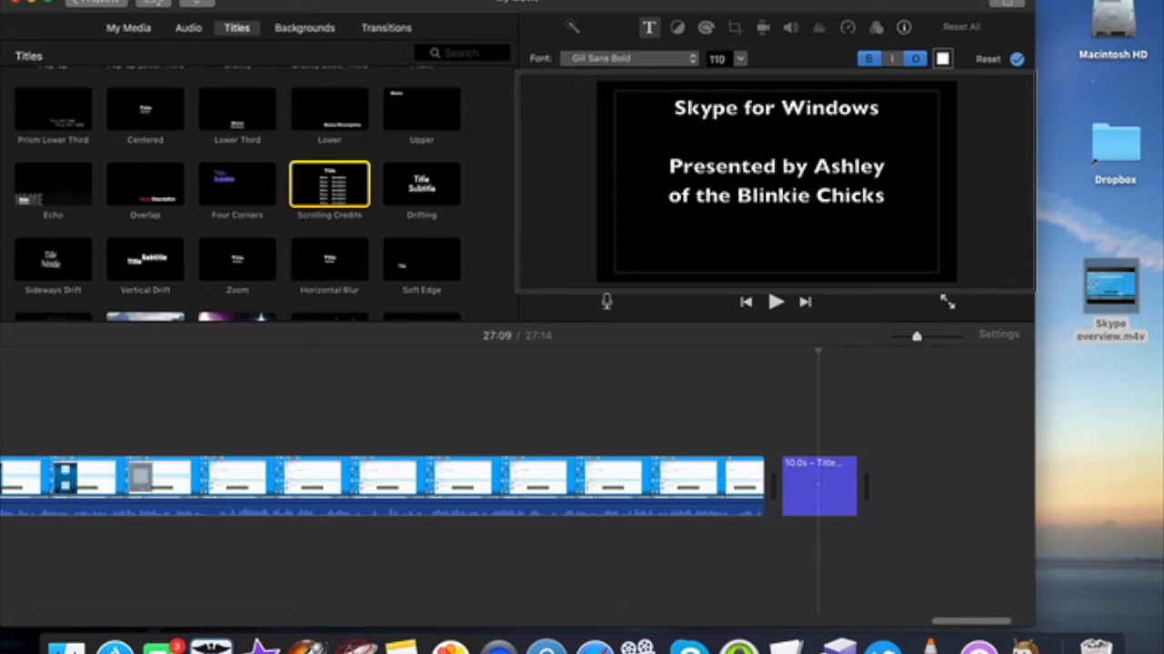
pyautogui.hotkey('ctrl', 'alt', 'Left')
pyautogui.hotkey('ctrl', 'alt', 'Left')
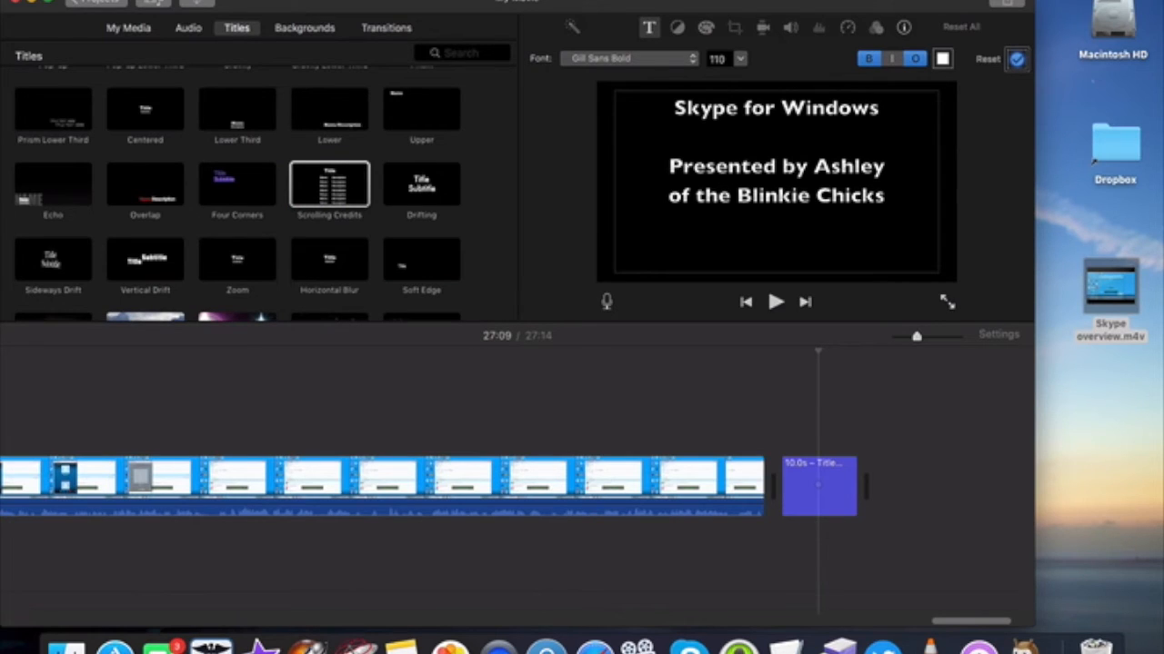
pyautogui.hotkey('ctrl', 'alt', 'space')
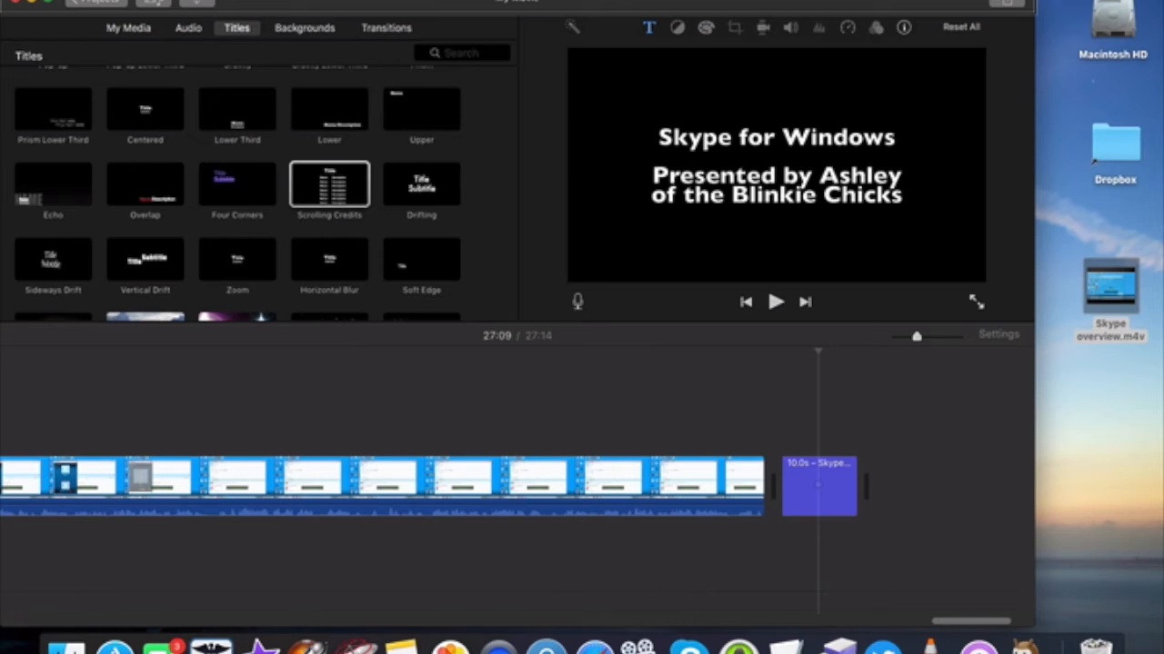
# - Return to the timeline and move the playhead to the start of the closing credits title at 27:04
pyautogui.hotkey('ctrl', 'alt', 'Right')
pyautogui.hotkey('ctrl', 'alt', 'Right')
pyautogui.hotkey('ctrl', 'alt', 'Right')
pyautogui.hotkey('ctrl', 'alt', 'Right')
pyautogui.hotkey('ctrl', 'alt', 'Right')
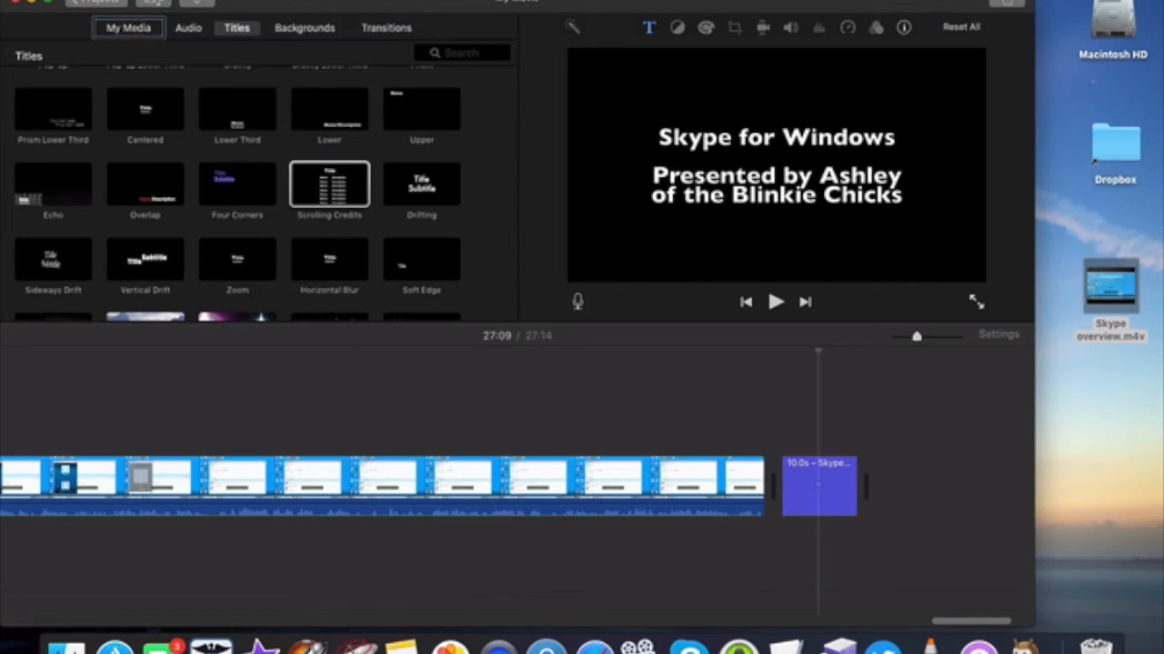
pyautogui.hotkey('ctrl', 'alt', 'Right')
pyautogui.hotkey('ctrl', 'alt', 'Right')
pyautogui.hotkey('ctrl', 'alt', 'Right')
pyautogui.hotkey('ctrl', 'alt', 'Right')
pyautogui.hotkey('ctrl', 'alt', 'Right')
pyautogui.hotkey('ctrl', 'alt', 'Right')
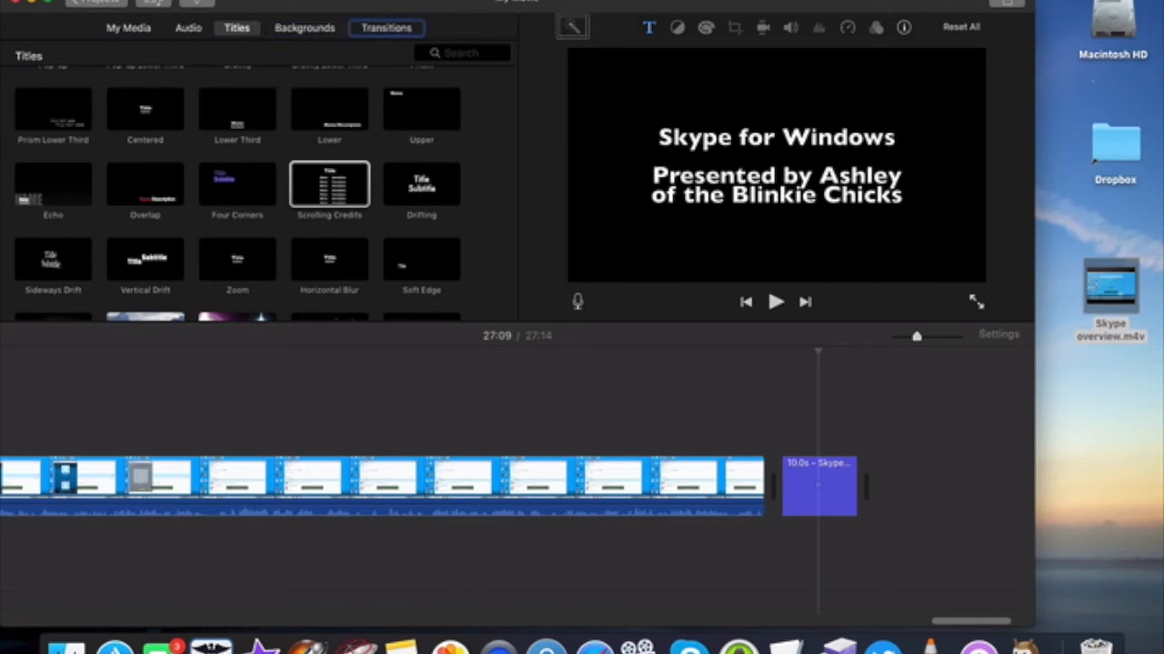
pyautogui.hotkey('ctrl', 'alt', 'Right')
pyautogui.hotkey('ctrl', 'alt', 'Right')
pyautogui.hotkey('ctrl', 'alt', 'Right')
pyautogui.hotkey('ctrl', 'alt', 'Right')
pyautogui.hotkey('ctrl', 'alt', 'Right')
pyautogui.hotkey('ctrl', 'alt', 'Right')
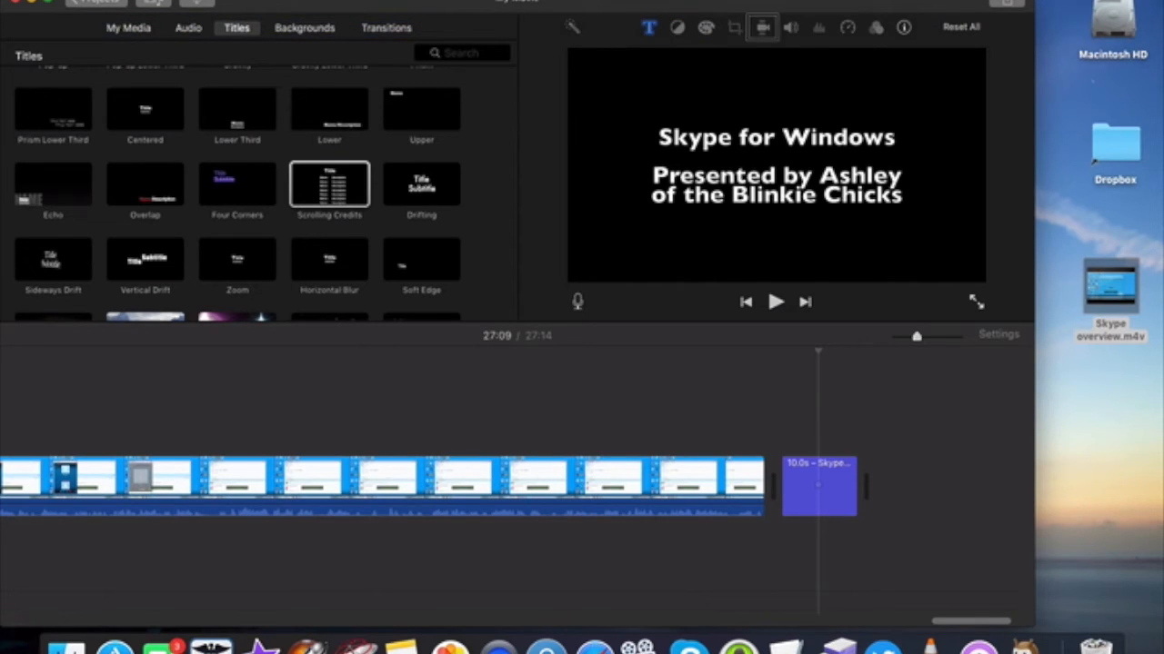
pyautogui.hotkey('ctrl', 'alt', 'Right')
pyautogui.hotkey('ctrl', 'alt', 'Right')
pyautogui.hotkey('ctrl', 'alt', 'Right')
pyautogui.hotkey('ctrl', 'alt', 'Right')
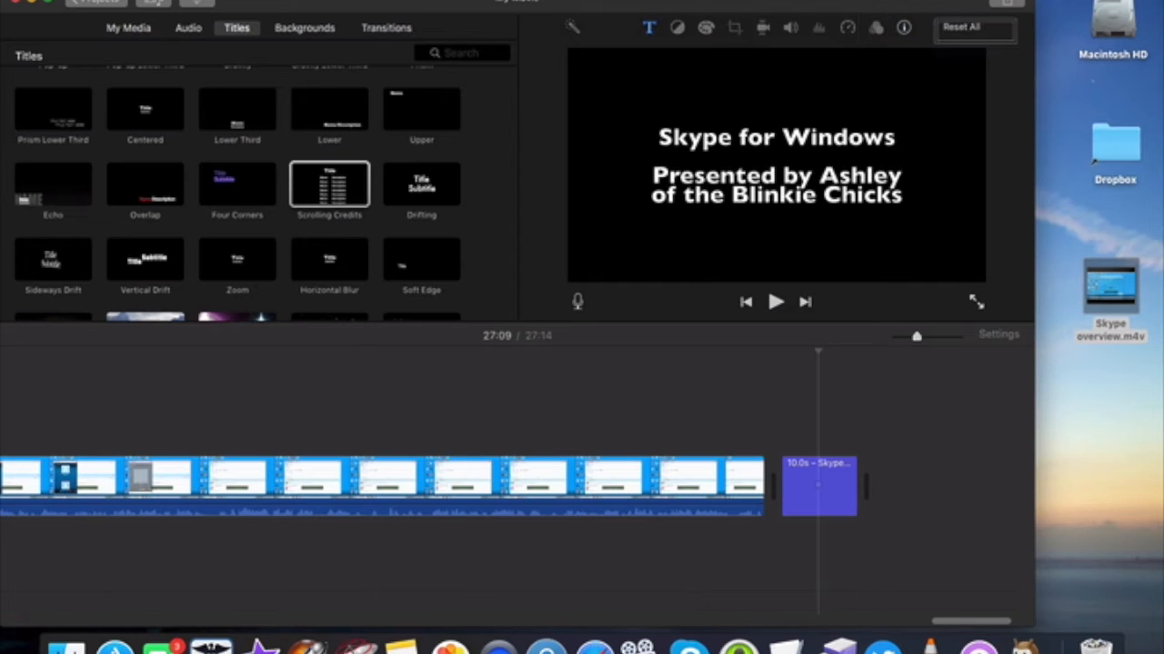
pyautogui.hotkey('ctrl', 'alt', 'Right')
pyautogui.hotkey('ctrl', 'alt', 'Right')
pyautogui.hotkey('ctrl', 'alt', 'Right')
pyautogui.hotkey('ctrl', 'alt', 'Right')
pyautogui.hotkey('ctrl', 'alt', 'Right')
pyautogui.hotkey('ctrl', 'alt', 'Right')
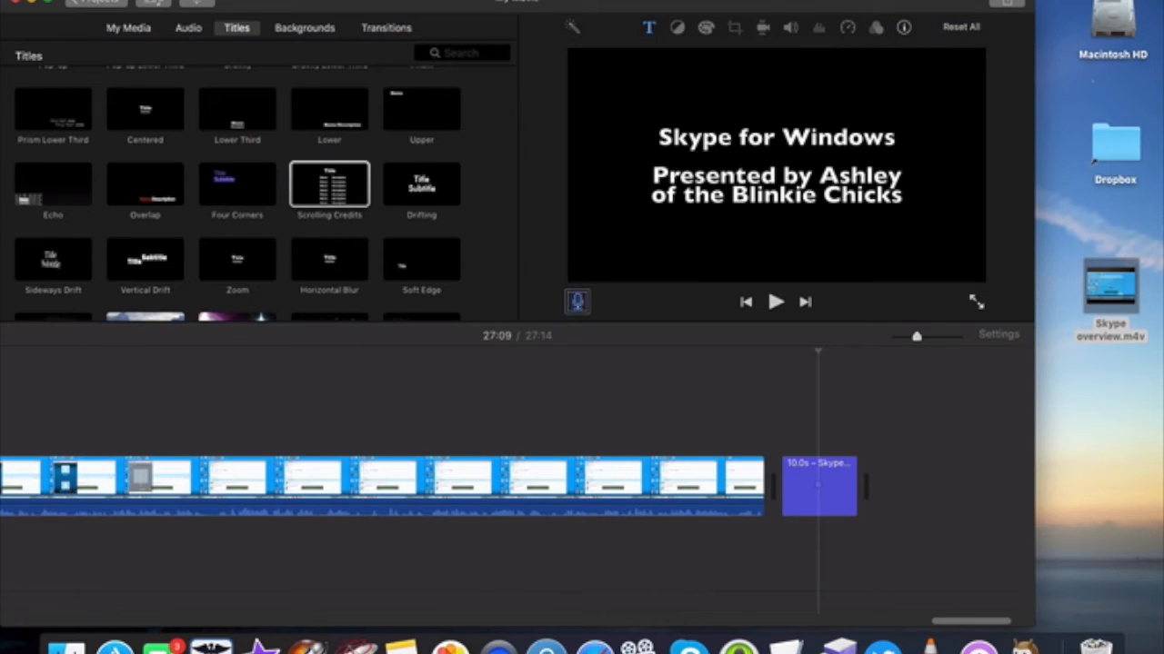
pyautogui.hotkey('ctrl', 'alt', 'Right')
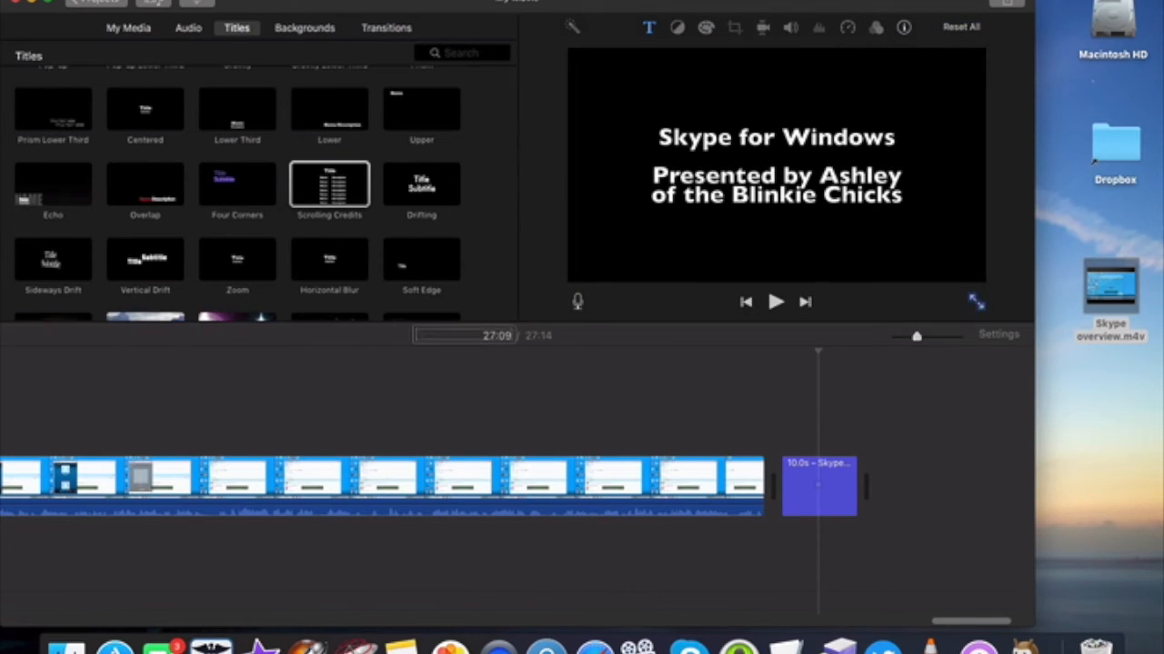
pyautogui.hotkey('ctrl', 'alt', 'Right')
pyautogui.hotkey('ctrl', 'alt', 'Right')
pyautogui.hotkey('ctrl', 'alt', 'Right')
pyautogui.hotkey('ctrl', 'alt', 'Right')
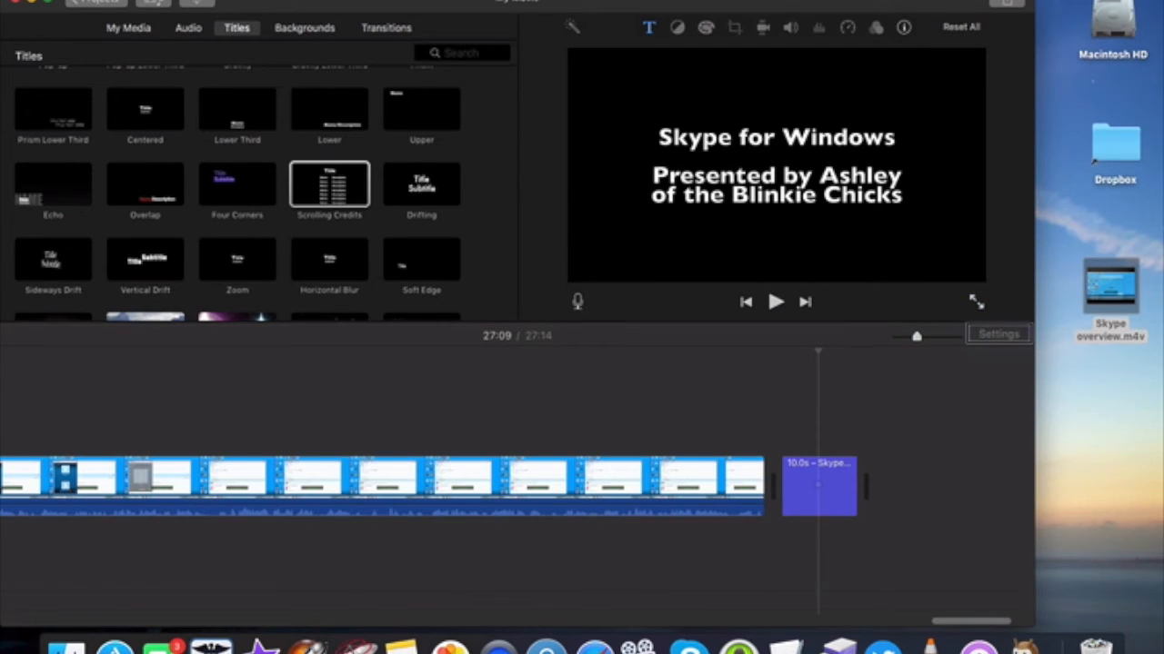
pyautogui.hotkey('ctrl', 'alt', 'shift', 'Down')
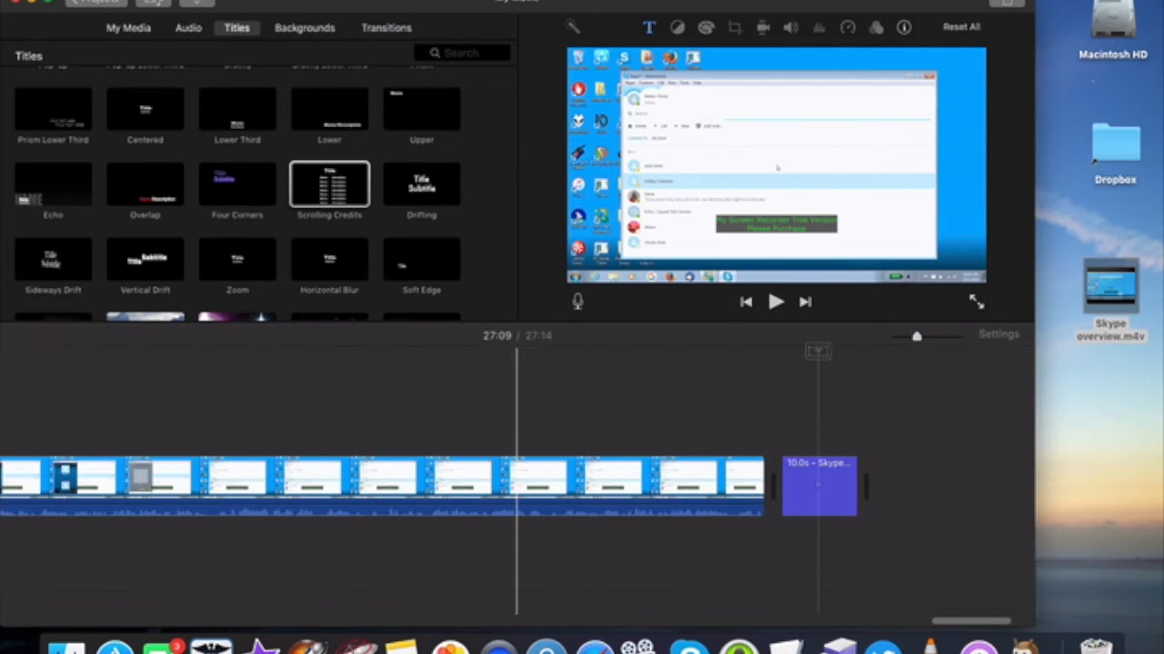
pyautogui.press('Down')
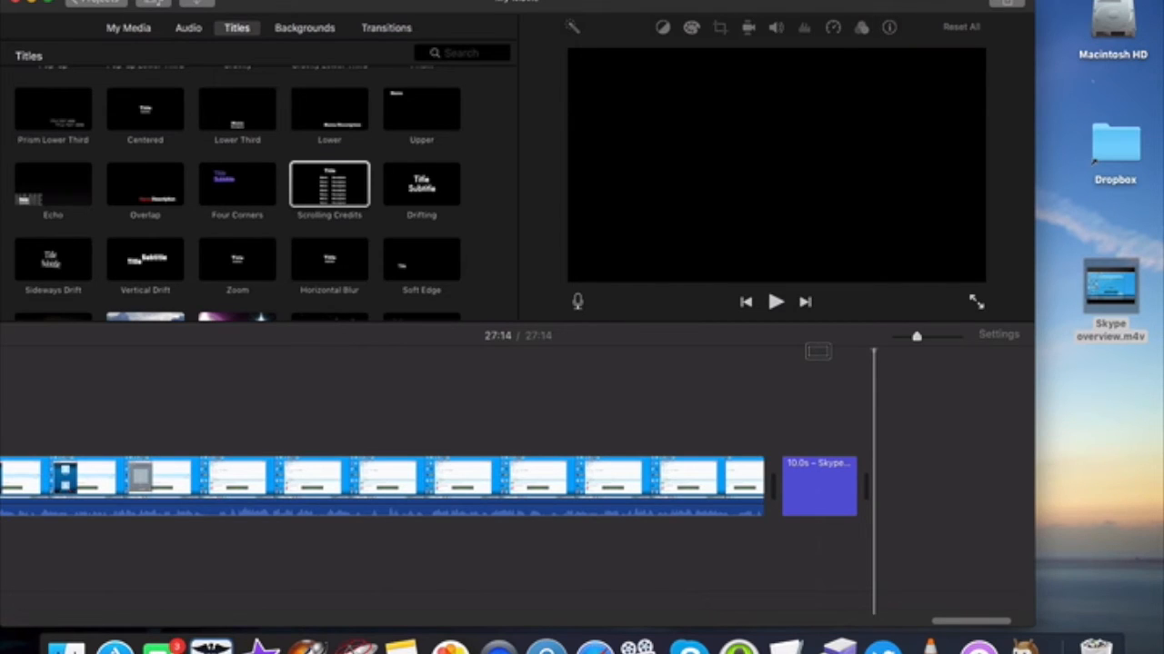
pyautogui.press('Up')
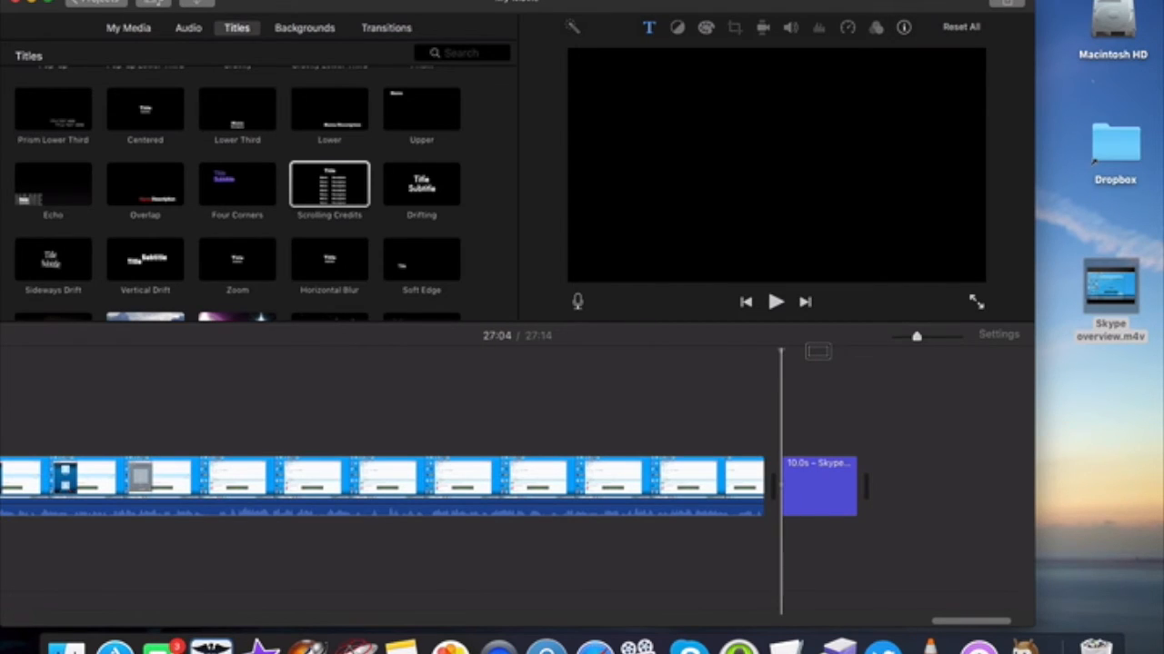
# - Select the opening title at the start of the timeline and extend its duration to 10.1 s
pyautogui.hotkey('ctrl', 'alt', 'Right')
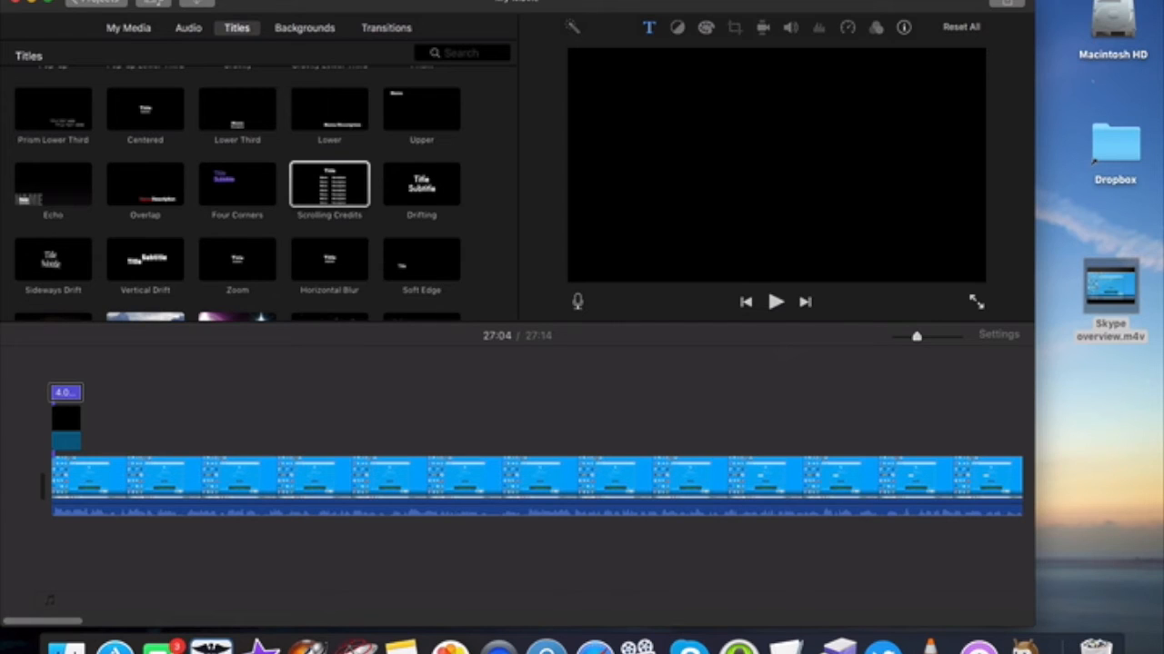
pyautogui.hotkey('ctrl', 'alt', 'Right')
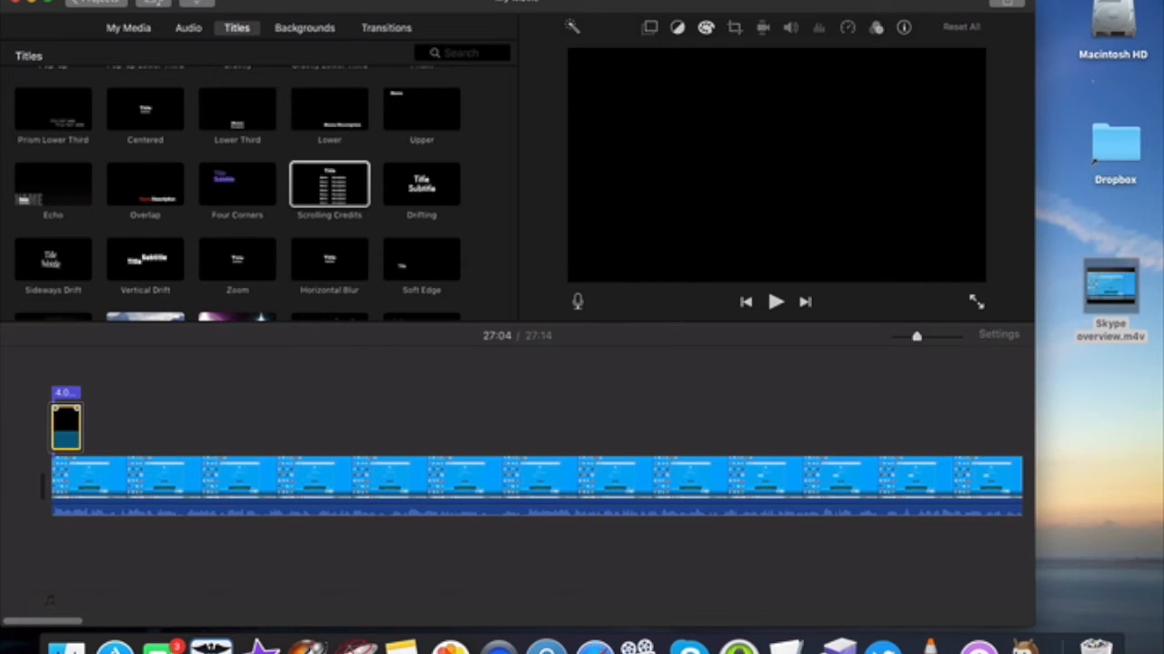
pyautogui.click(66, 393)
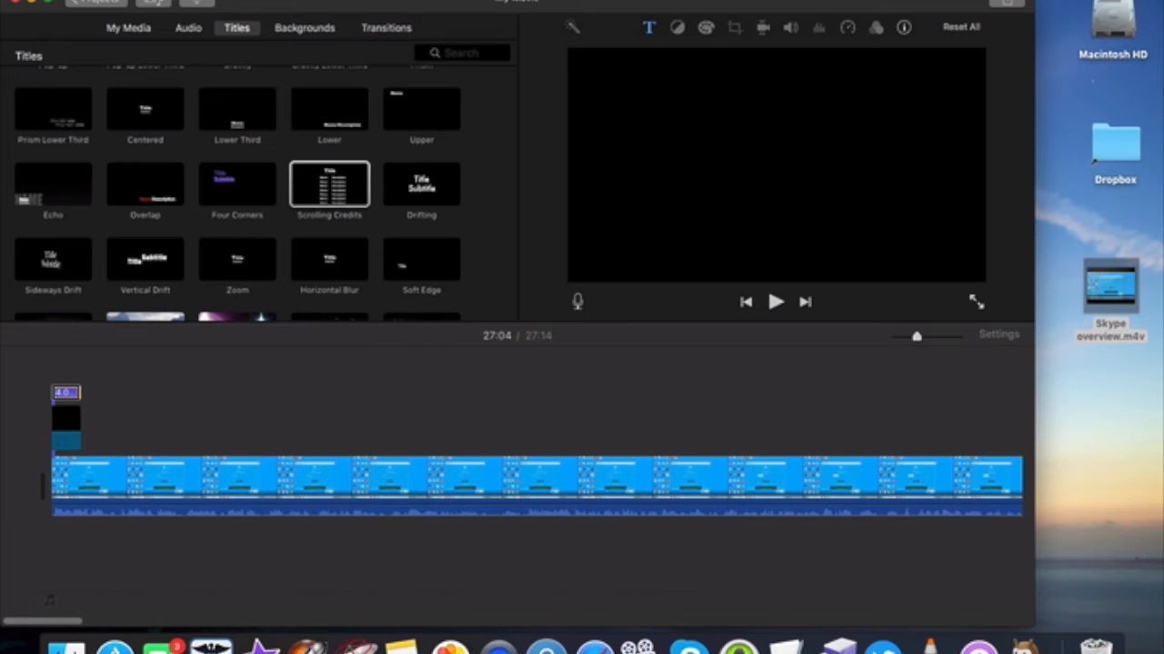
pyautogui.click(65, 393)
pyautogui.click(77, 392)
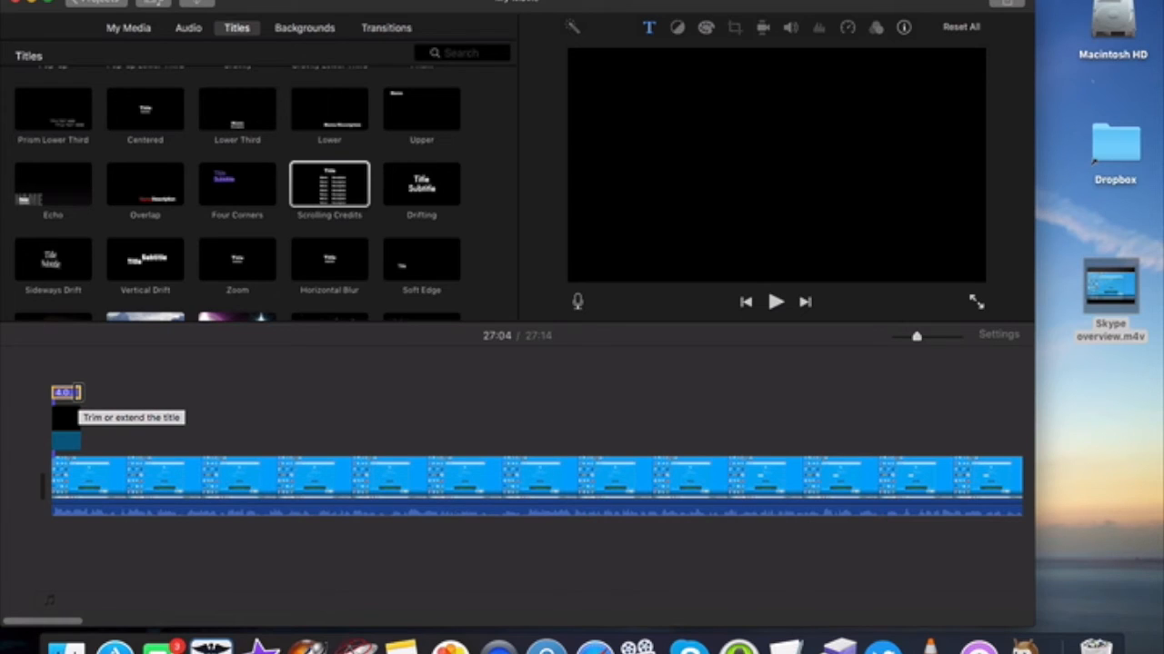
pyautogui.moveTo(80, 393); pyautogui.dragTo(122, 393)
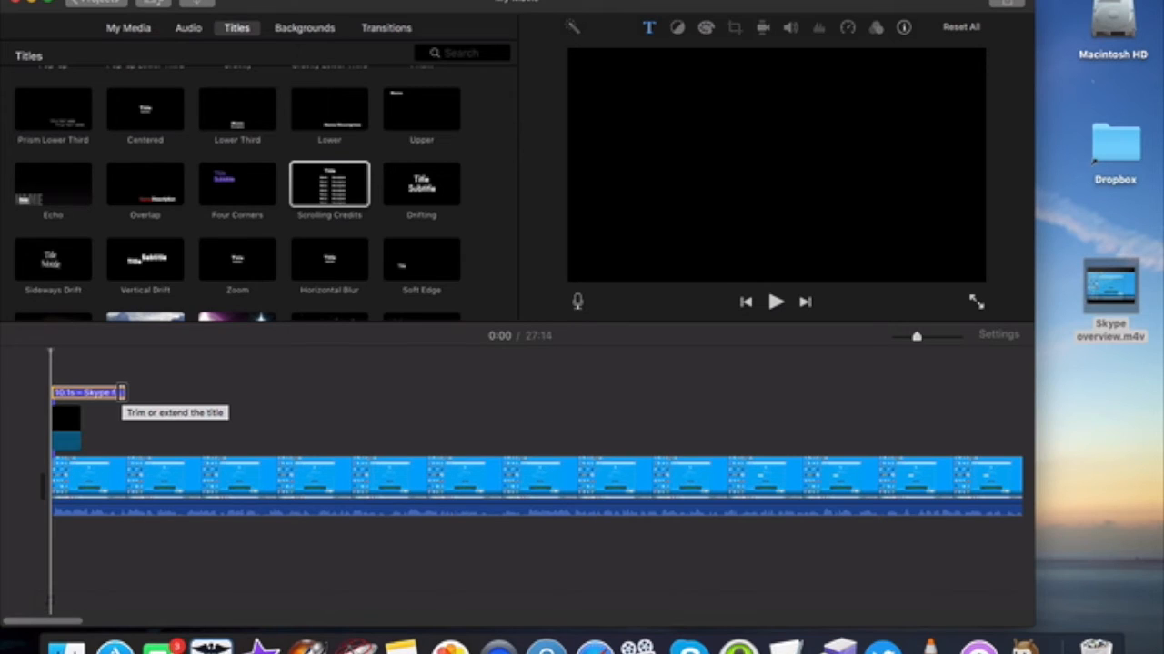
pyautogui.click(122, 393)
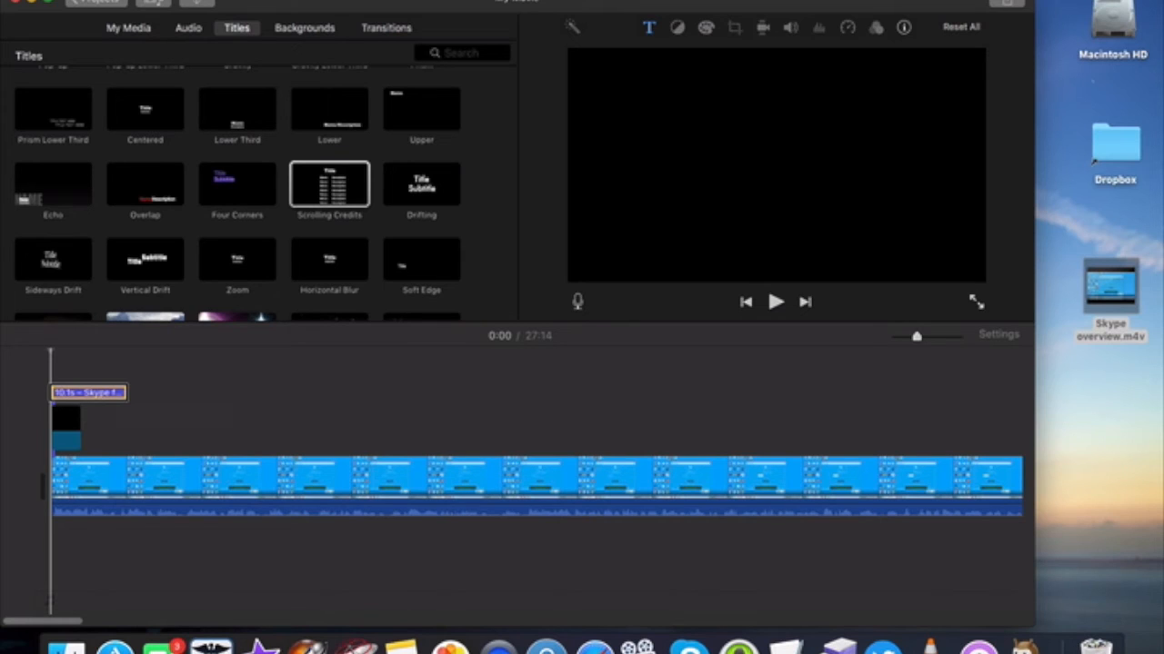
# - Extend the black background clip under the opening title to 10.1 s so it matches the title's length
pyautogui.click(66, 427)
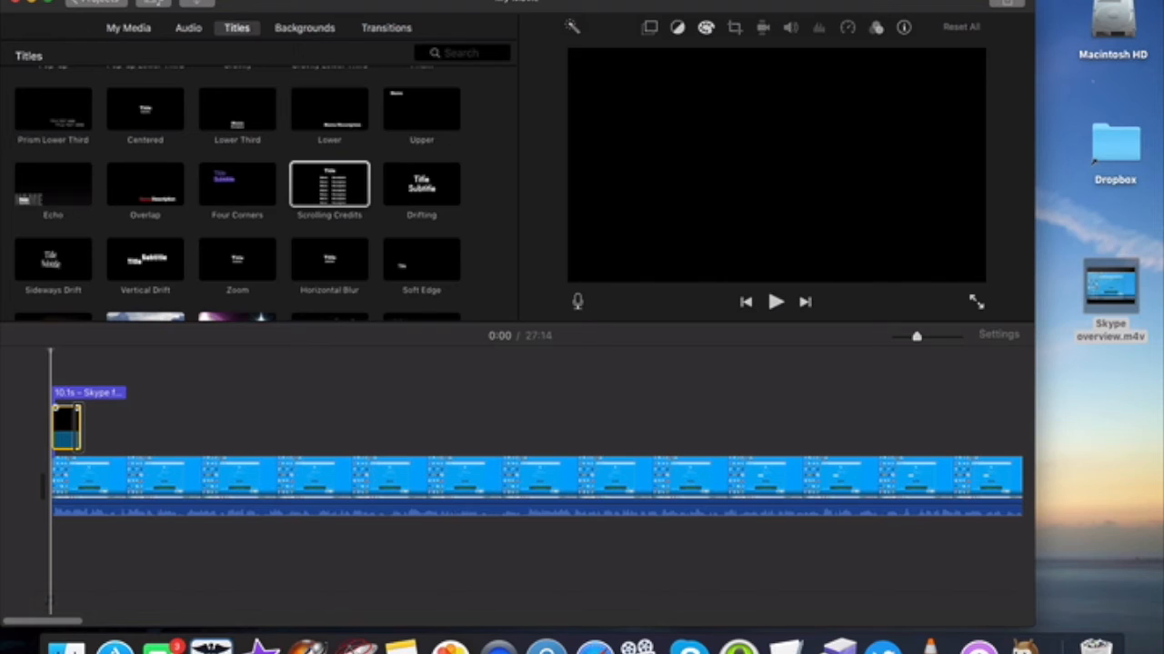
pyautogui.moveTo(80, 425); pyautogui.dragTo(94, 426)
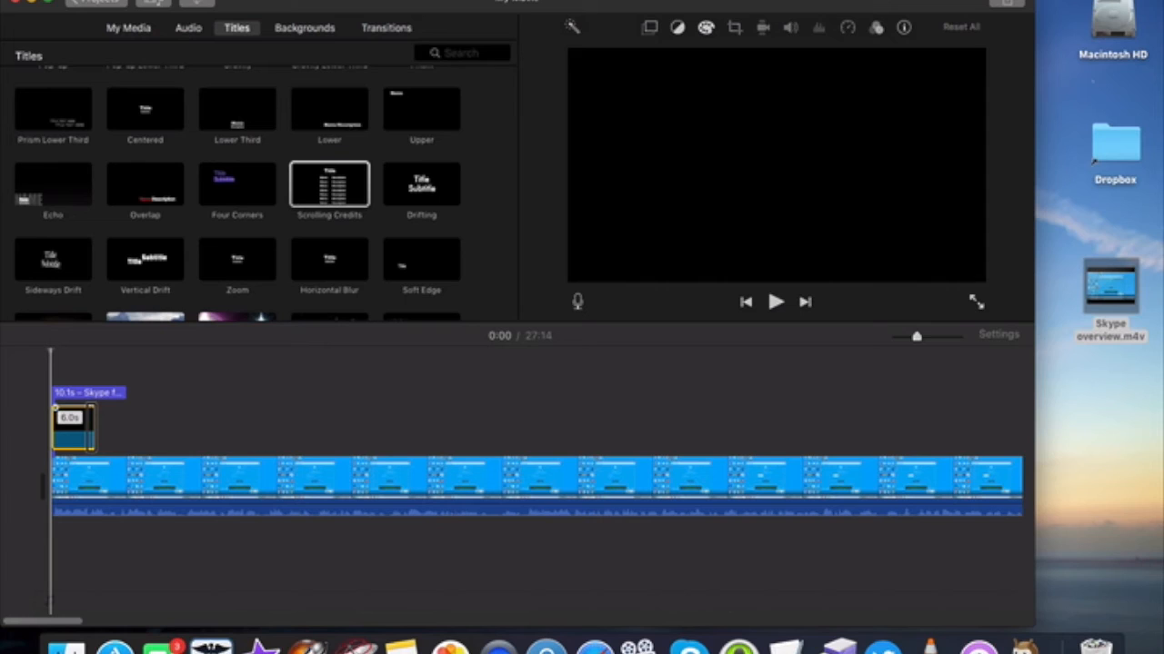
pyautogui.moveTo(93, 427); pyautogui.dragTo(101, 428)
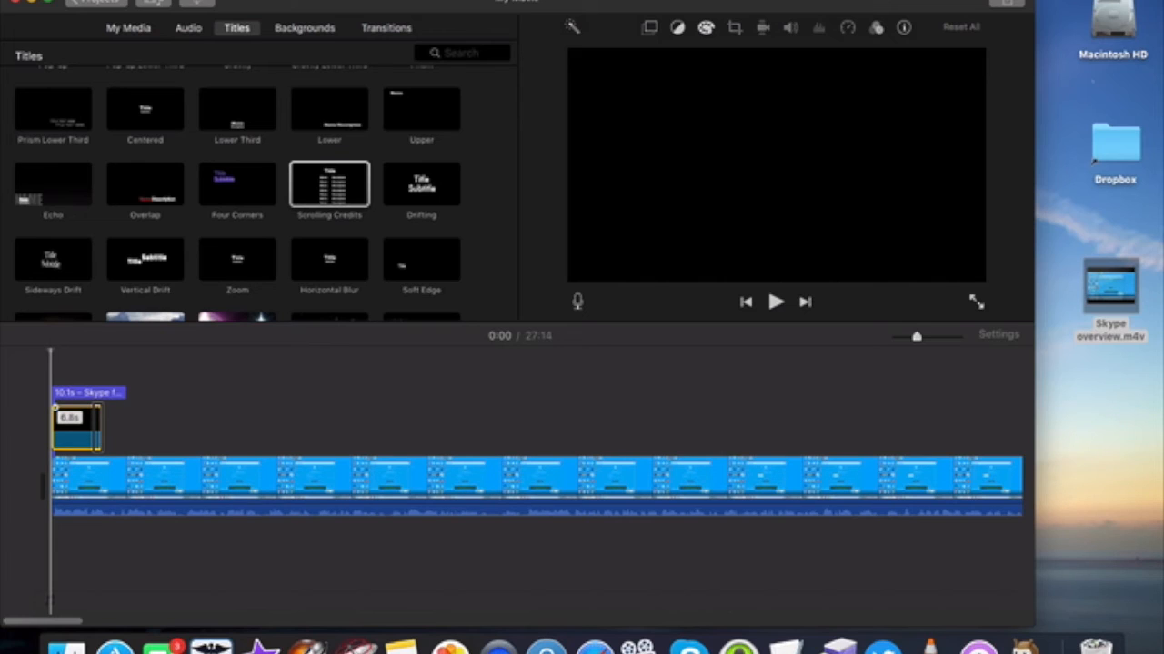
pyautogui.moveTo(101, 428); pyautogui.dragTo(123, 428)
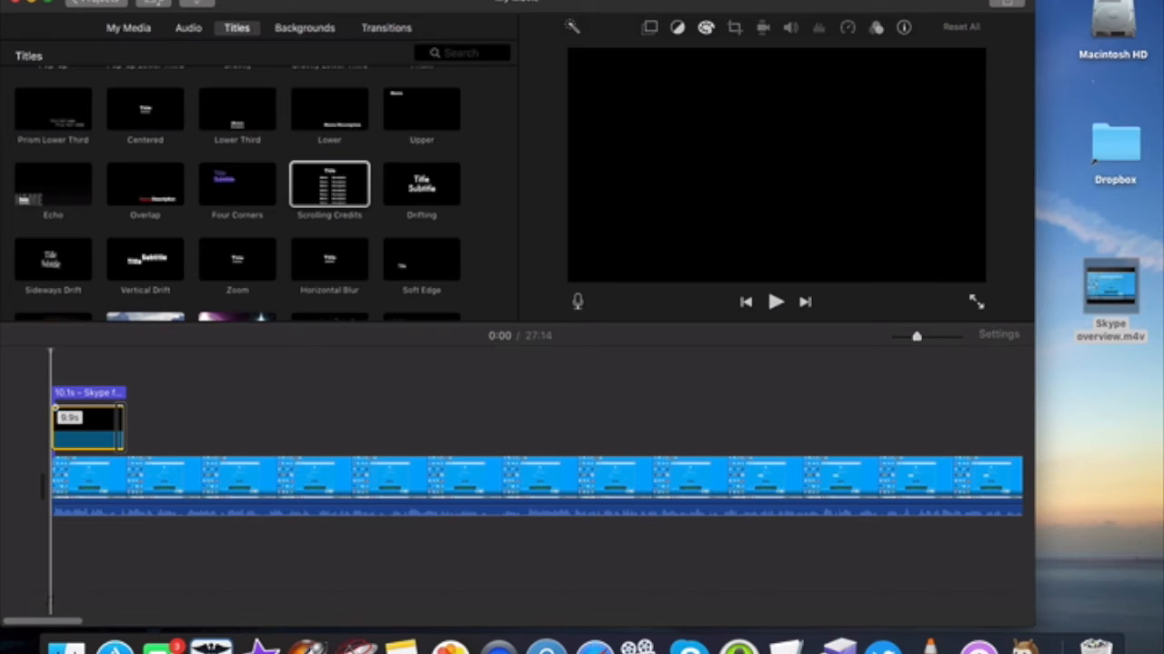
pyautogui.moveTo(122, 427); pyautogui.dragTo(126, 428)
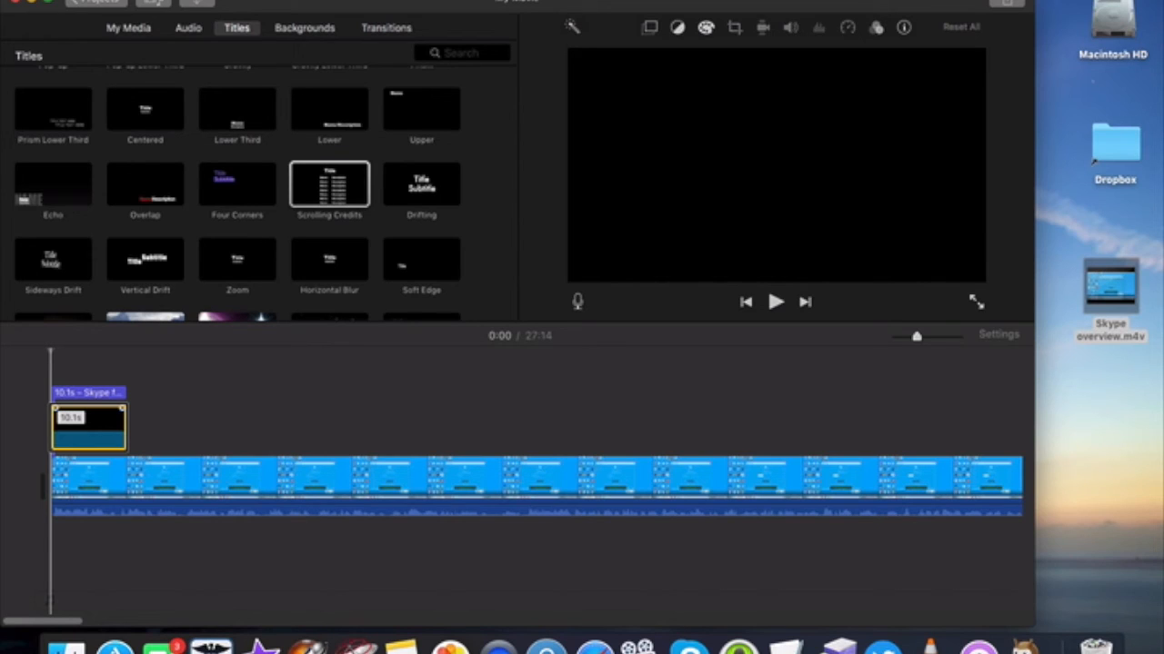
# - Select the closing credits title at the end of the movie and extend its duration to 15.0 s
pyautogui.click(536, 482)
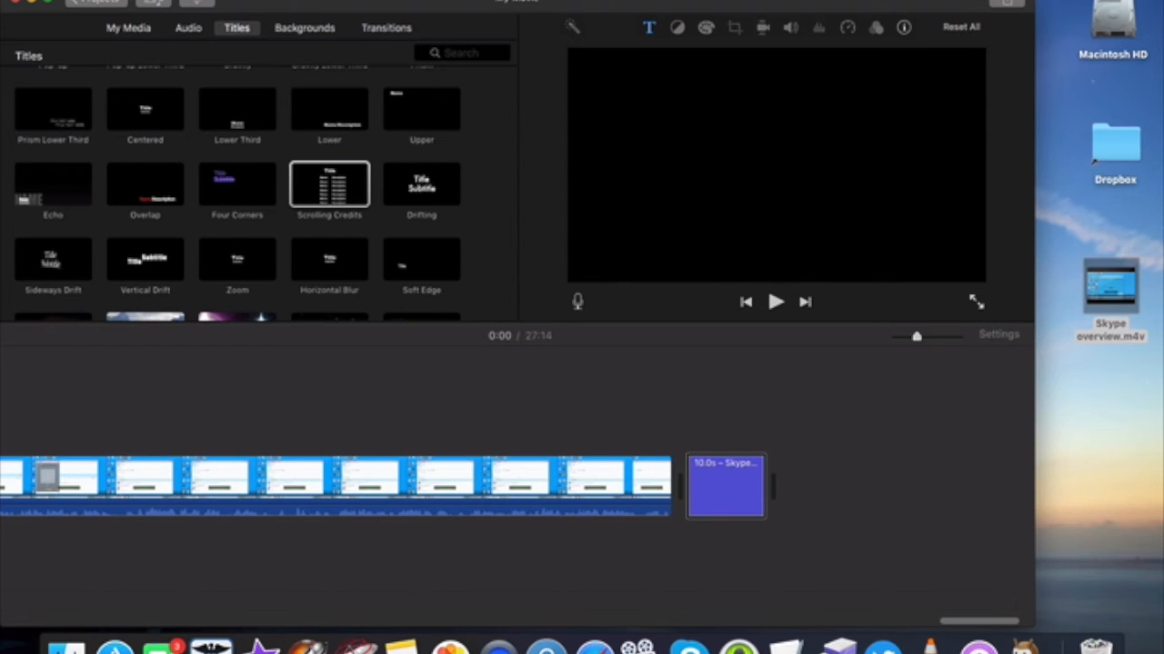
pyautogui.click(725, 485)
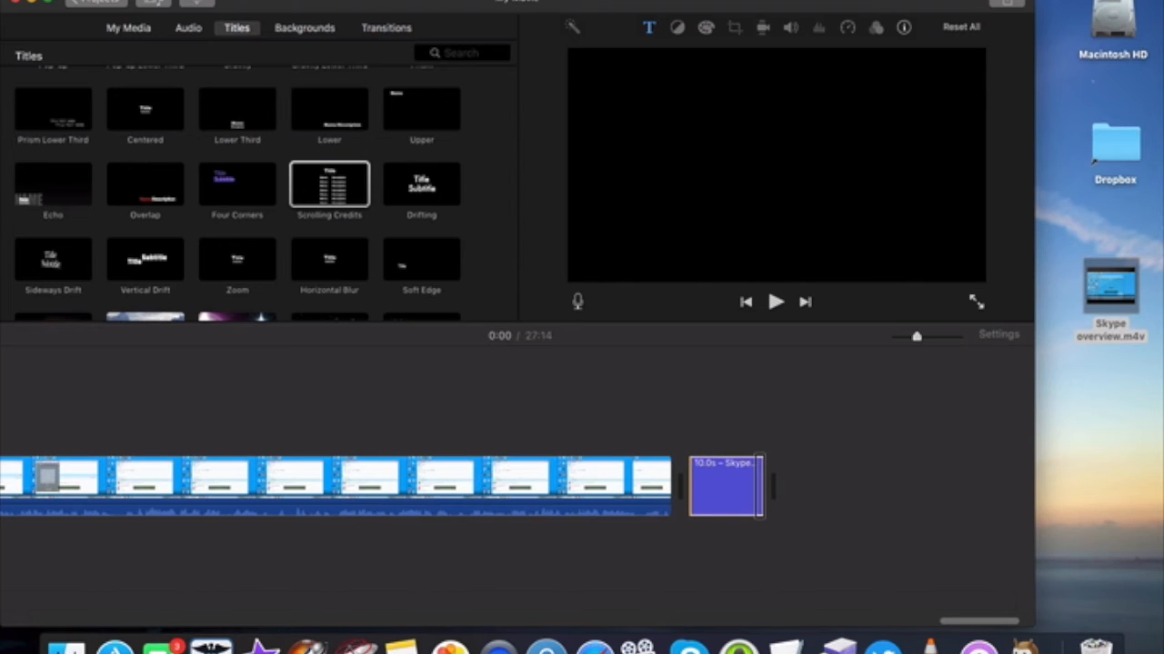
pyautogui.moveTo(760, 486); pyautogui.dragTo(728, 486)
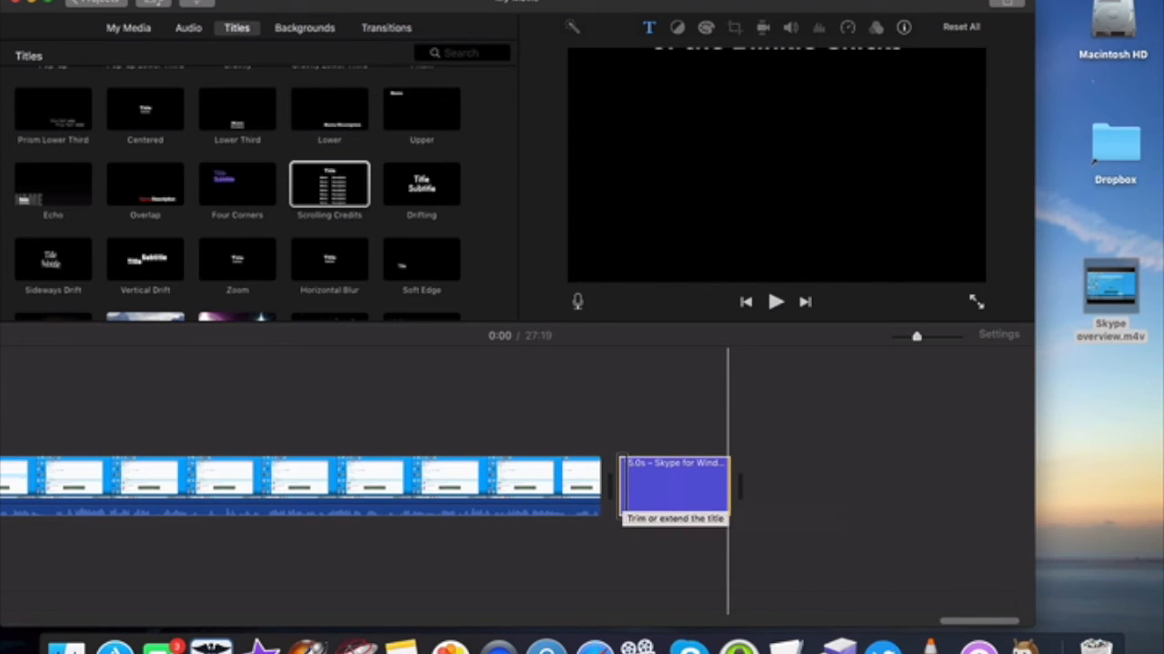
pyautogui.click(622, 486)
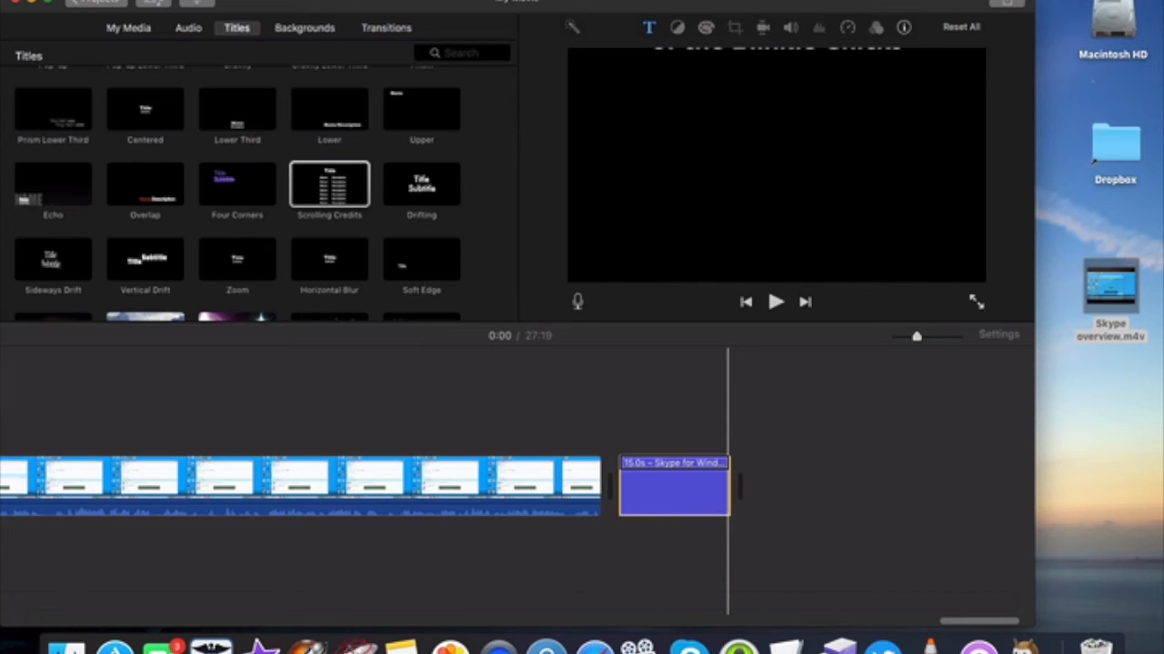
# - Play the end of the movie from about 26:59 through the closing credits to check how they scroll
pyautogui.press('Up')
pyautogui.press('Up')
pyautogui.press('Down')
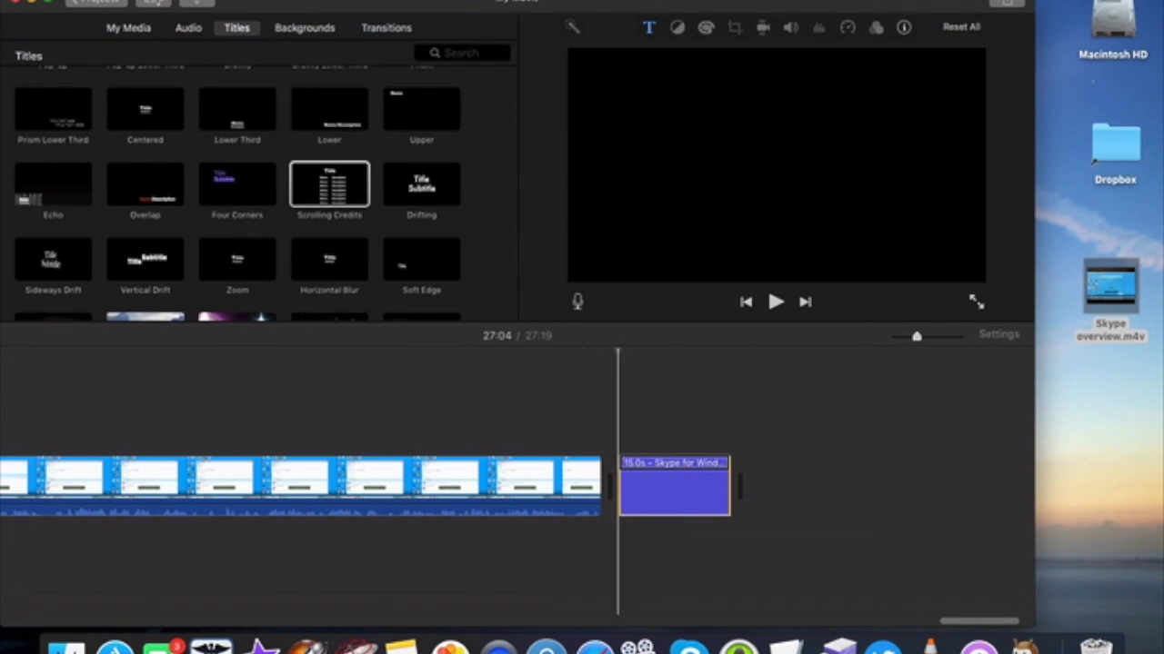
pyautogui.click(562, 482)
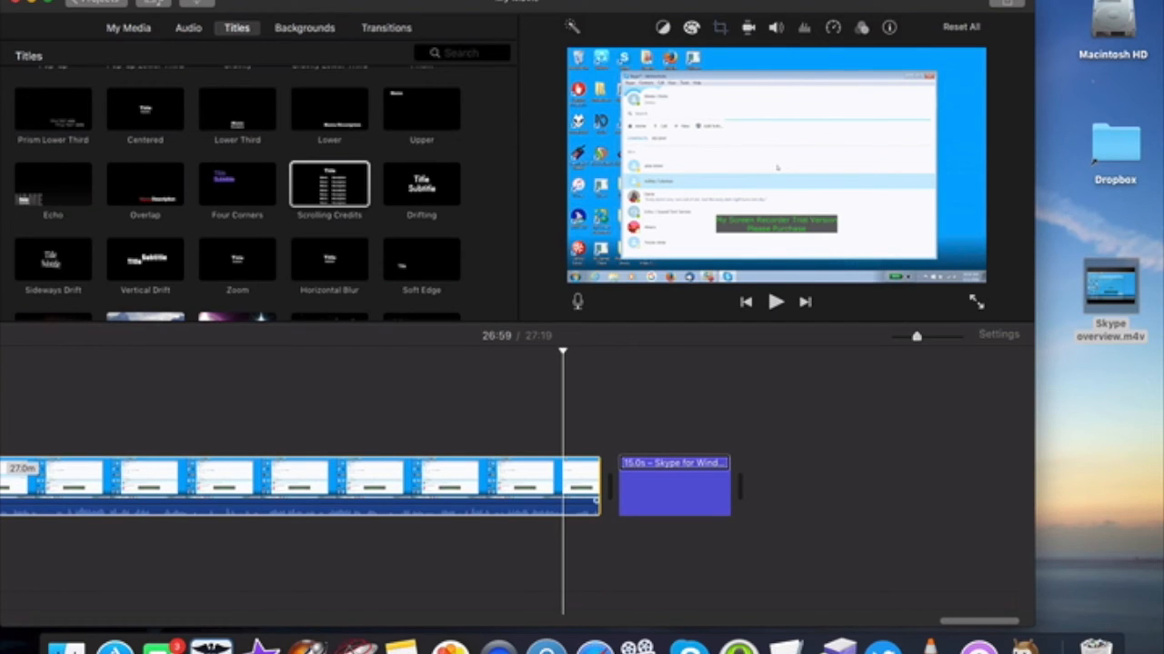
pyautogui.press('space')
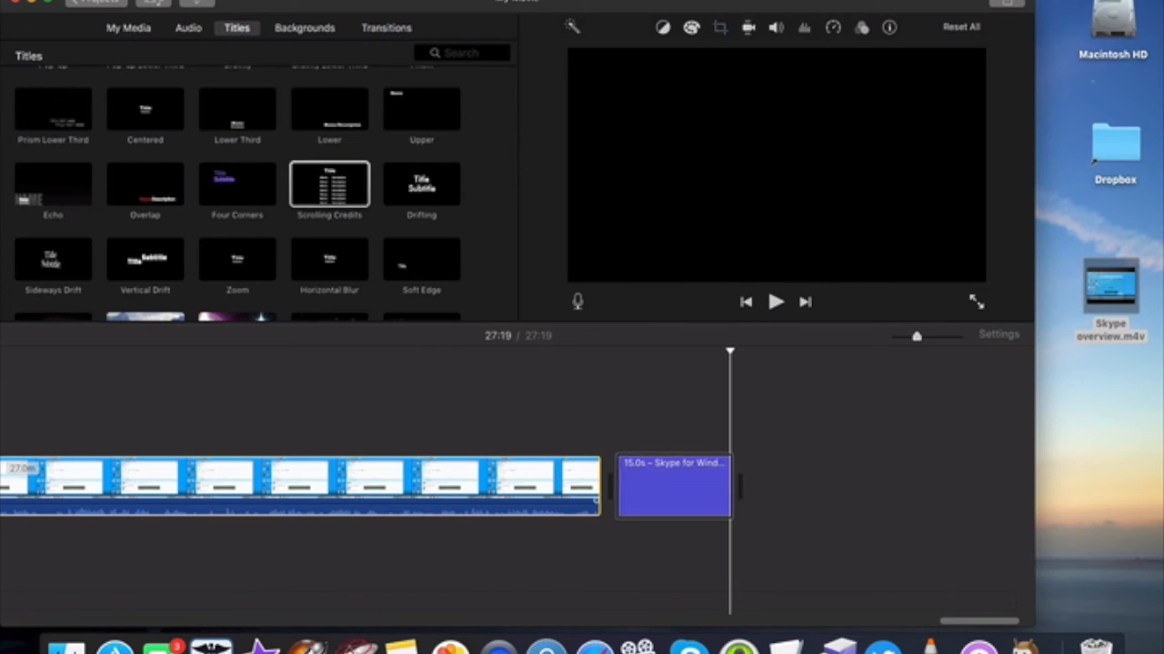
# - Open the sharing destinations for the finished movie
pyautogui.hotkey('ctrl', 'alt', 'shift', 'Up')
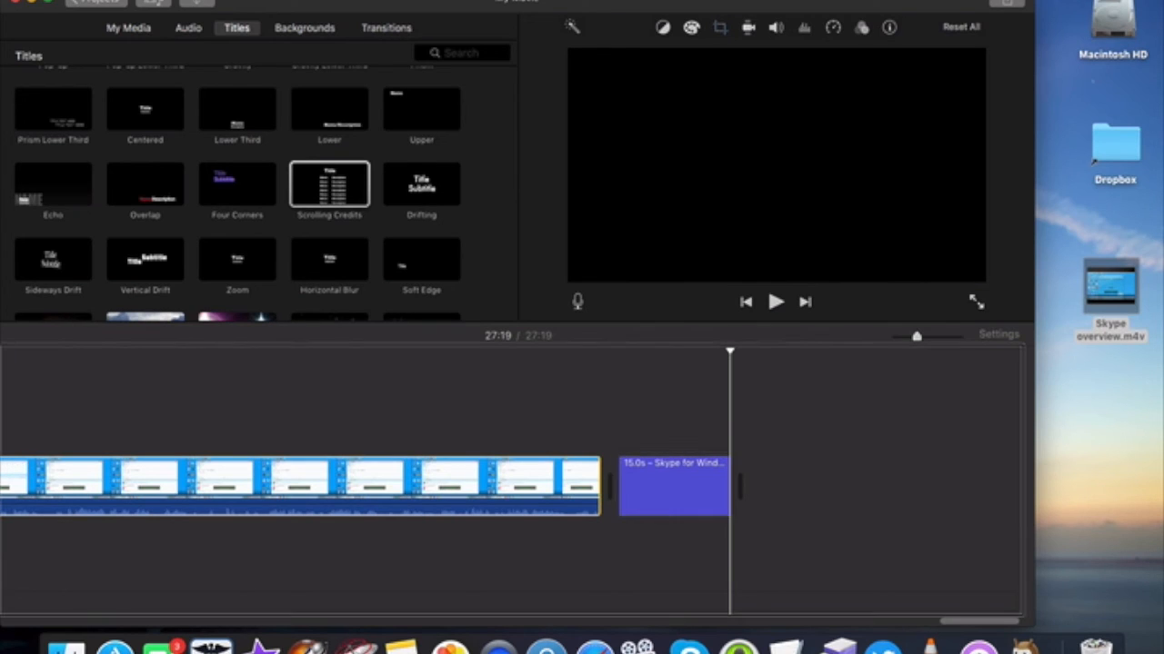
pyautogui.hotkey('ctrl', 'alt', 'Left')
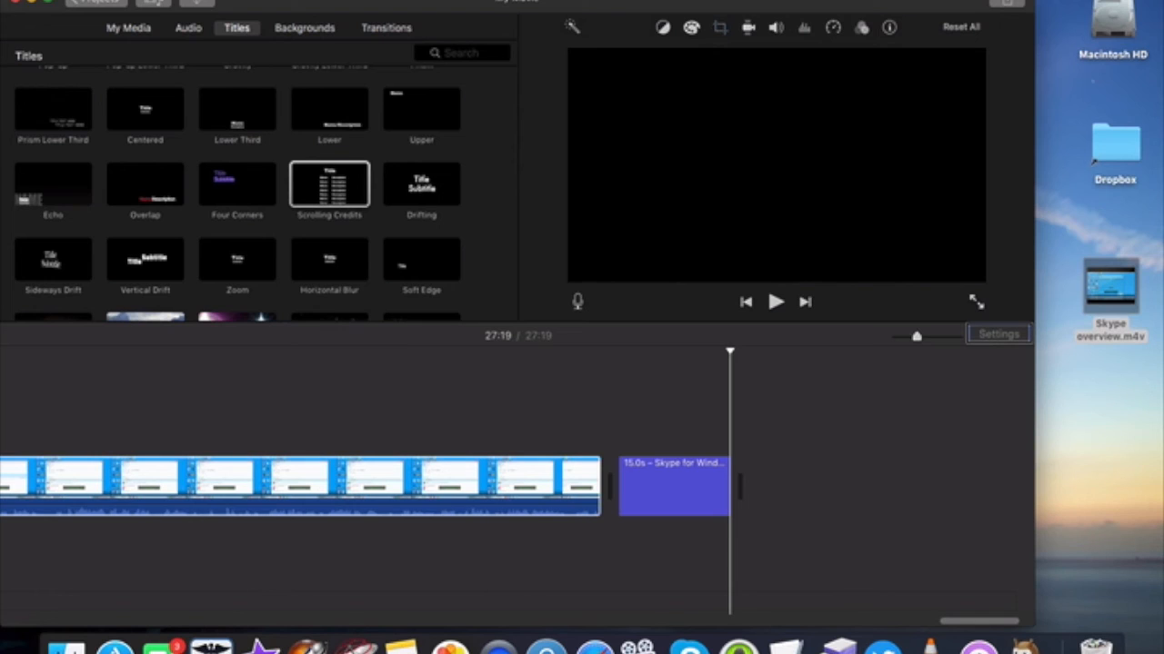
pyautogui.hotkey('ctrl', 'alt', 'Left')
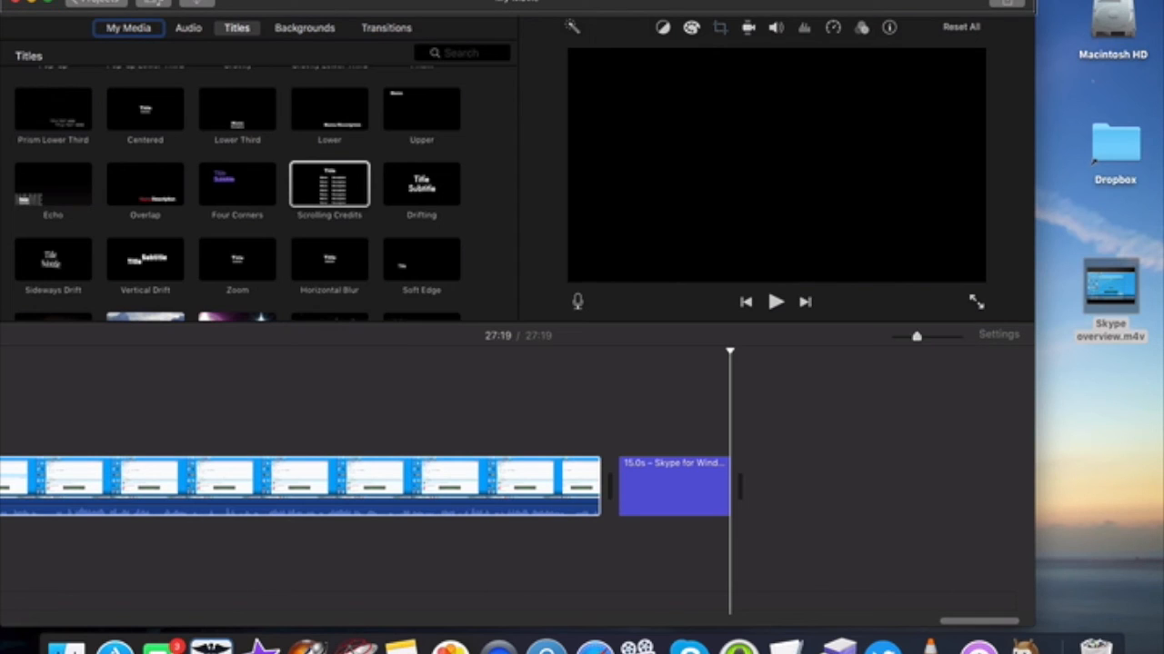
pyautogui.hotkey('ctrl', 'alt', 'Left')
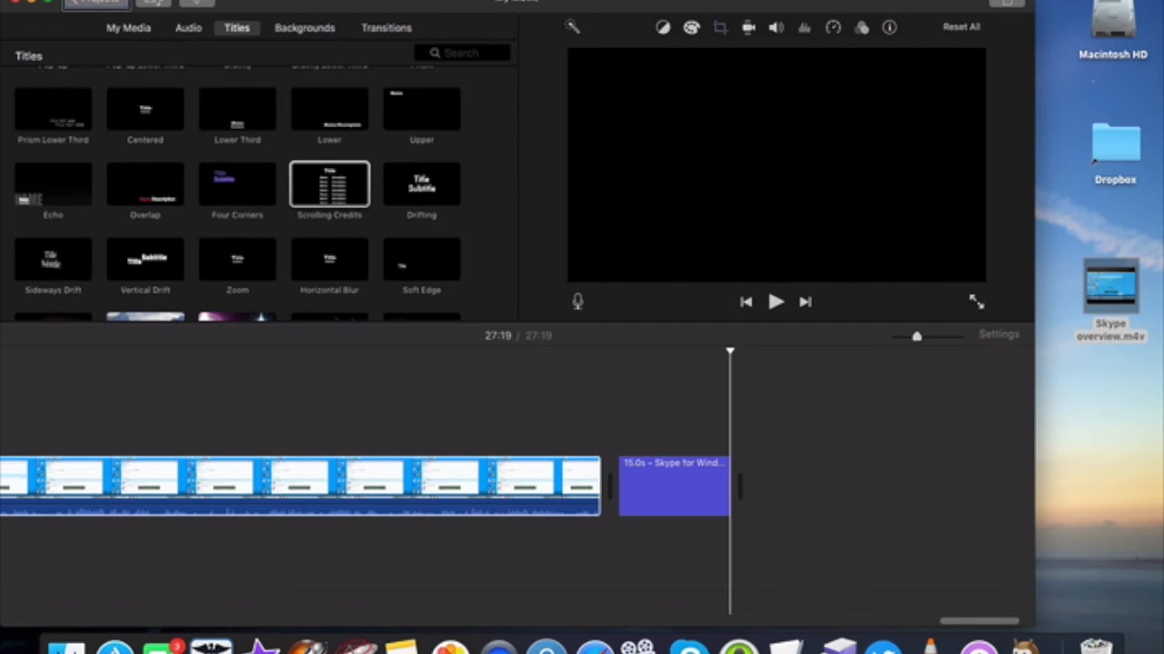
pyautogui.hotkey('ctrl', 'alt', 'Right')
pyautogui.hotkey('ctrl', 'alt', 'Right')
pyautogui.hotkey('ctrl', 'alt', 'Right')
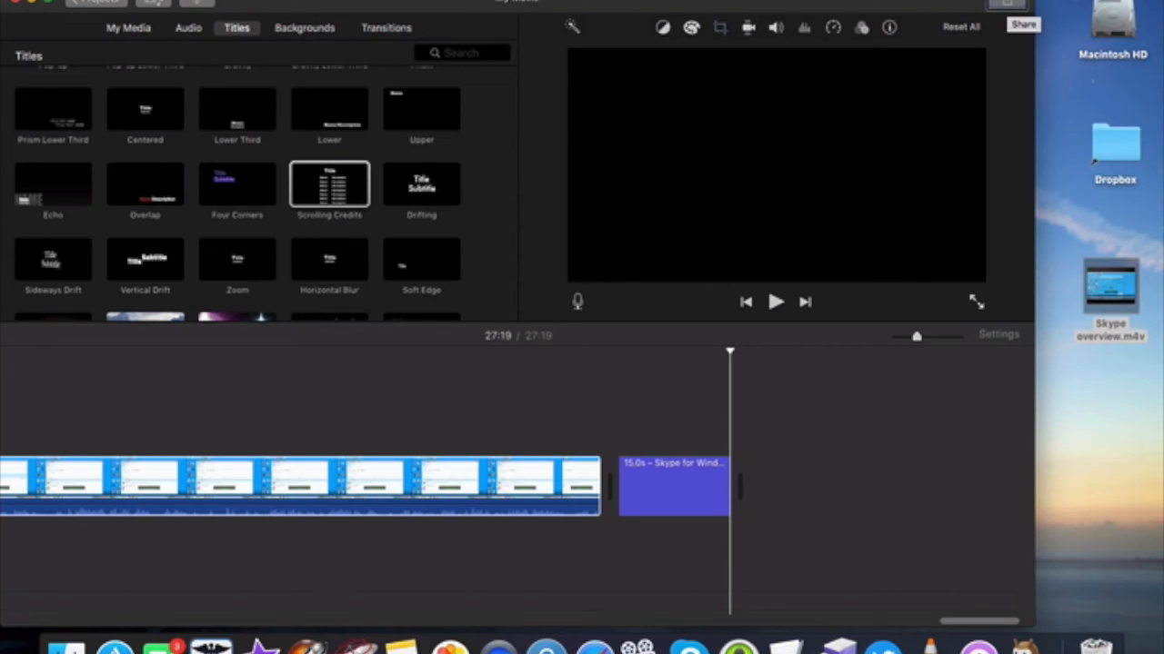
pyautogui.hotkey('ctrl', 'alt', 'space')
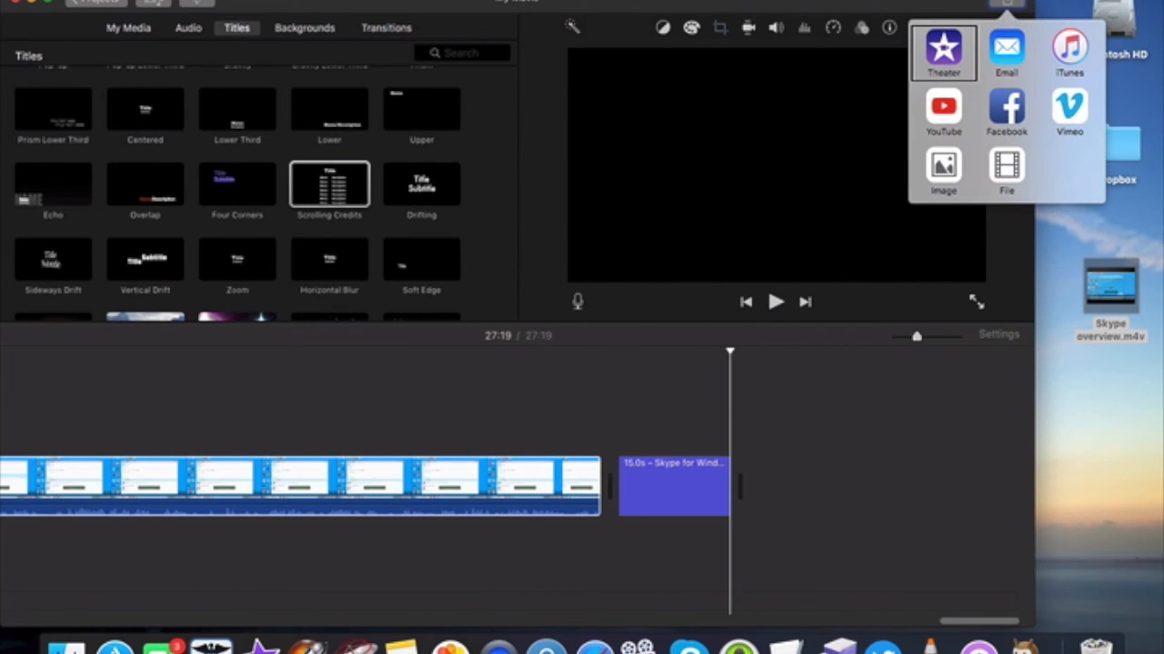
# - Choose File as the sharing destination to open the movie's export settings
pyautogui.press('Right')
pyautogui.press('Right')
pyautogui.press('Right')
pyautogui.press('Right')
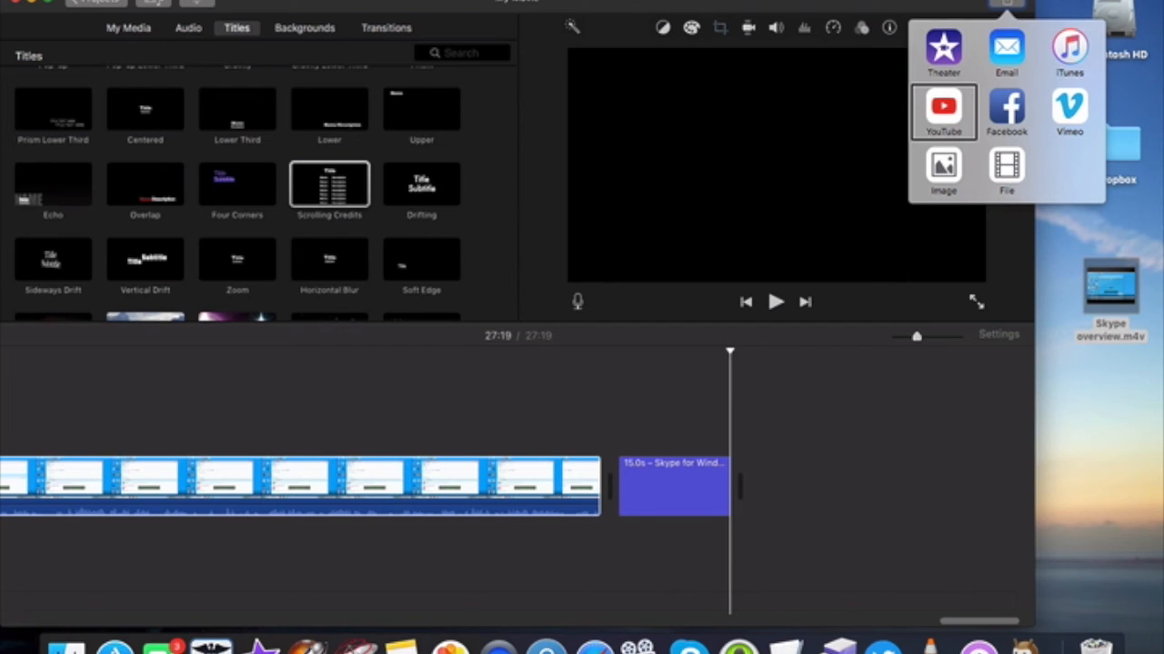
pyautogui.press('Right')
pyautogui.press('Right')
pyautogui.press('Right')
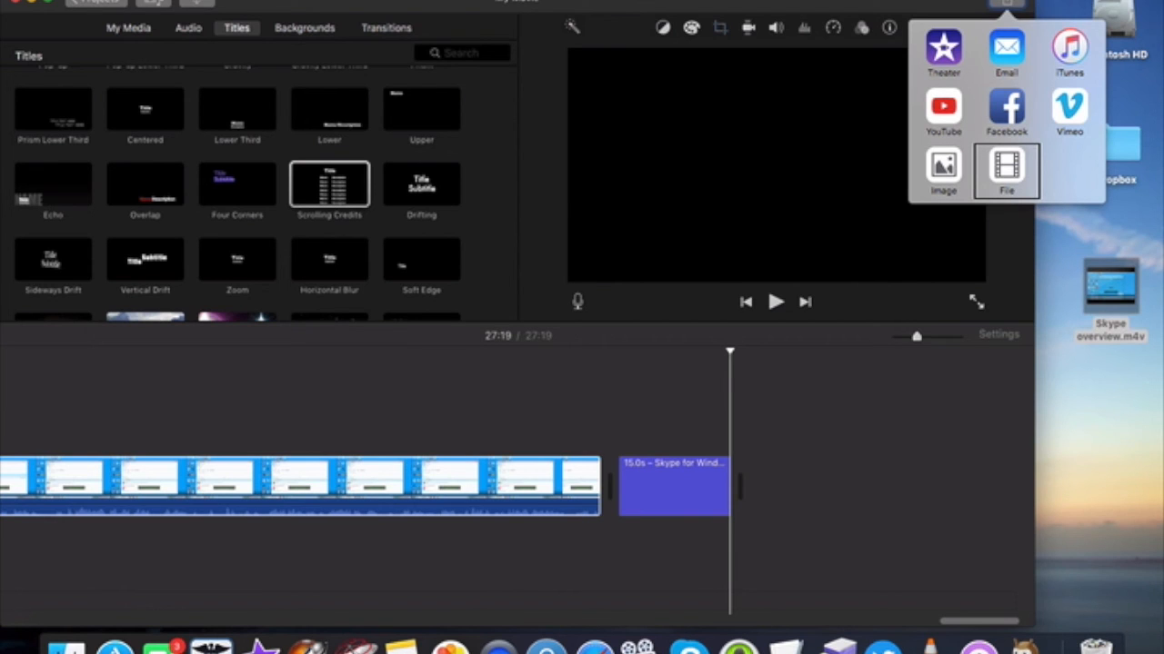
pyautogui.press('space')
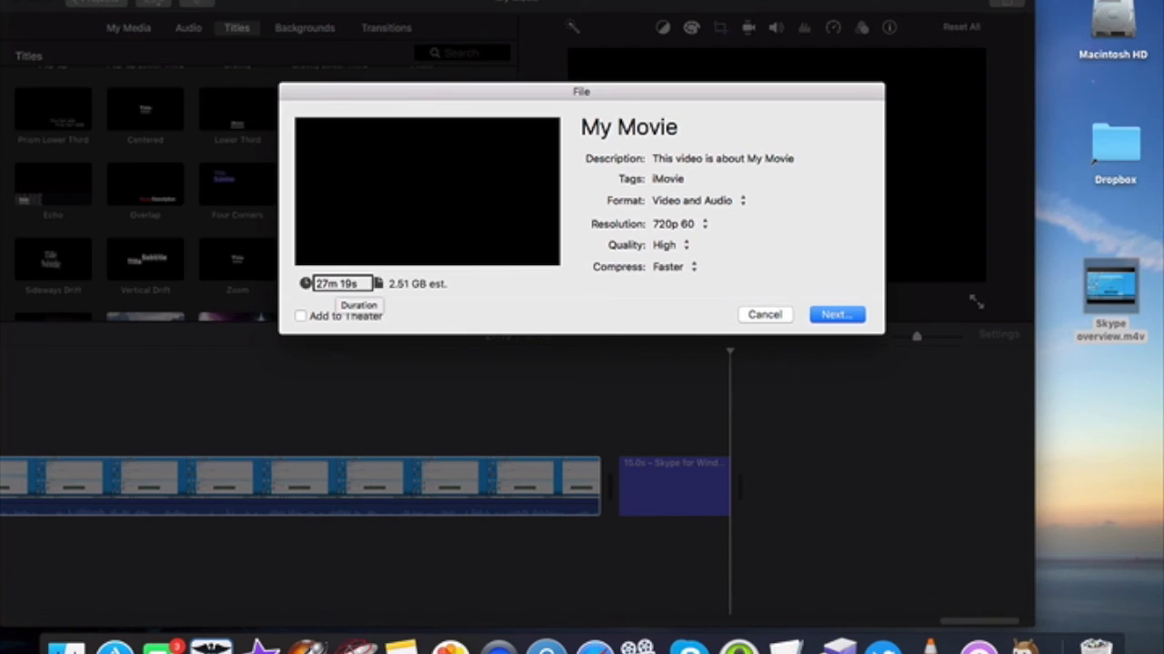
# - Review the file export's title, description, tags, format, resolution, quality and compression settings, and close them without exporting
pyautogui.hotkey('ctrl', 'alt', 'Right')
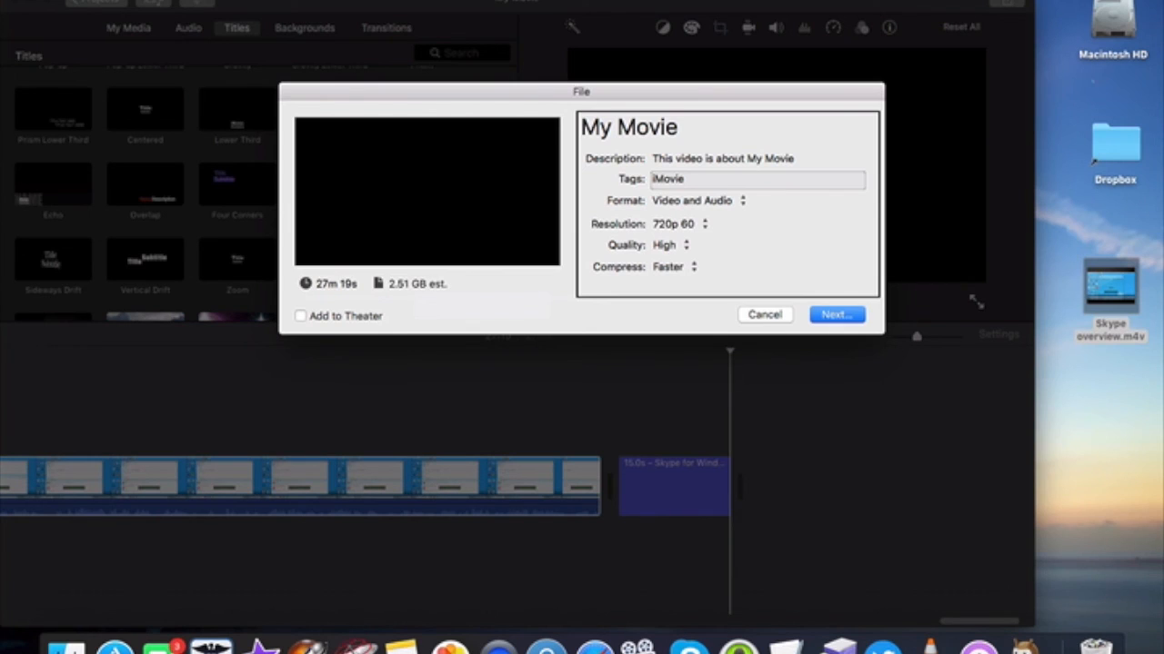
pyautogui.press('Tab')
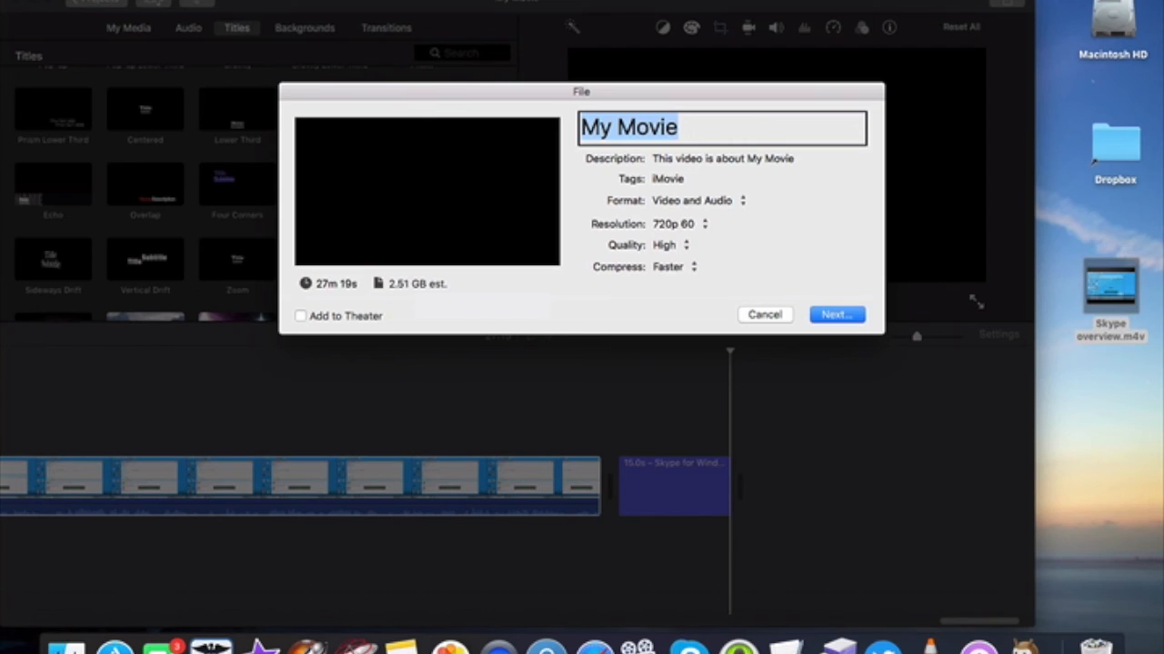
pyautogui.hotkey('ctrl', 'alt', 'Right')
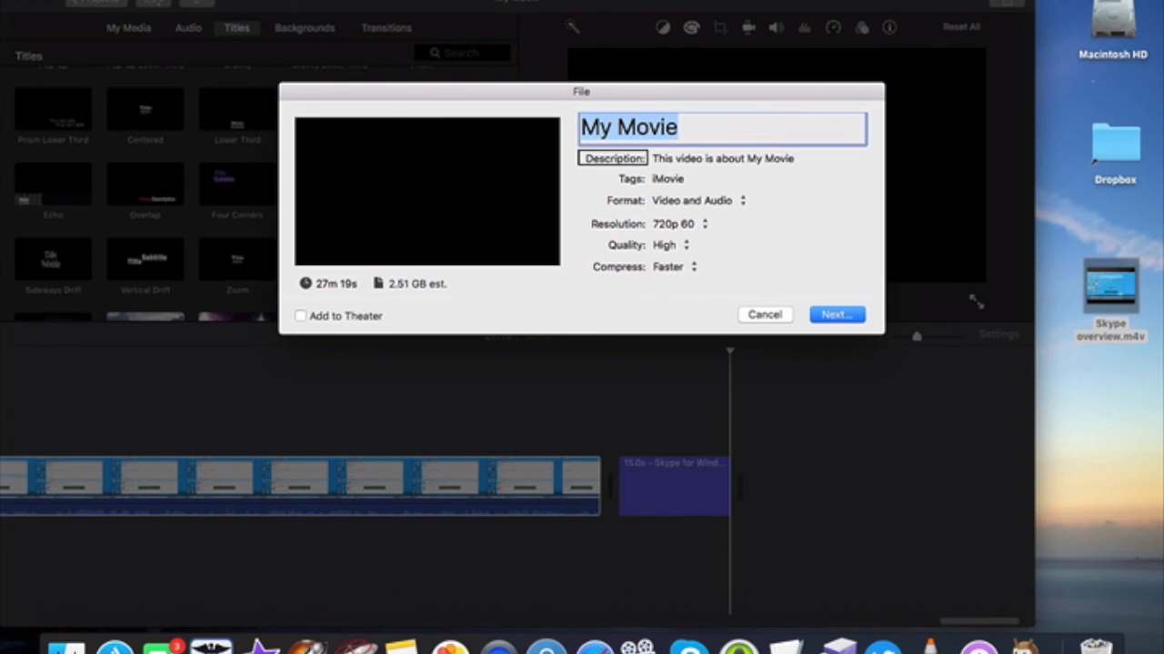
pyautogui.press('Tab')
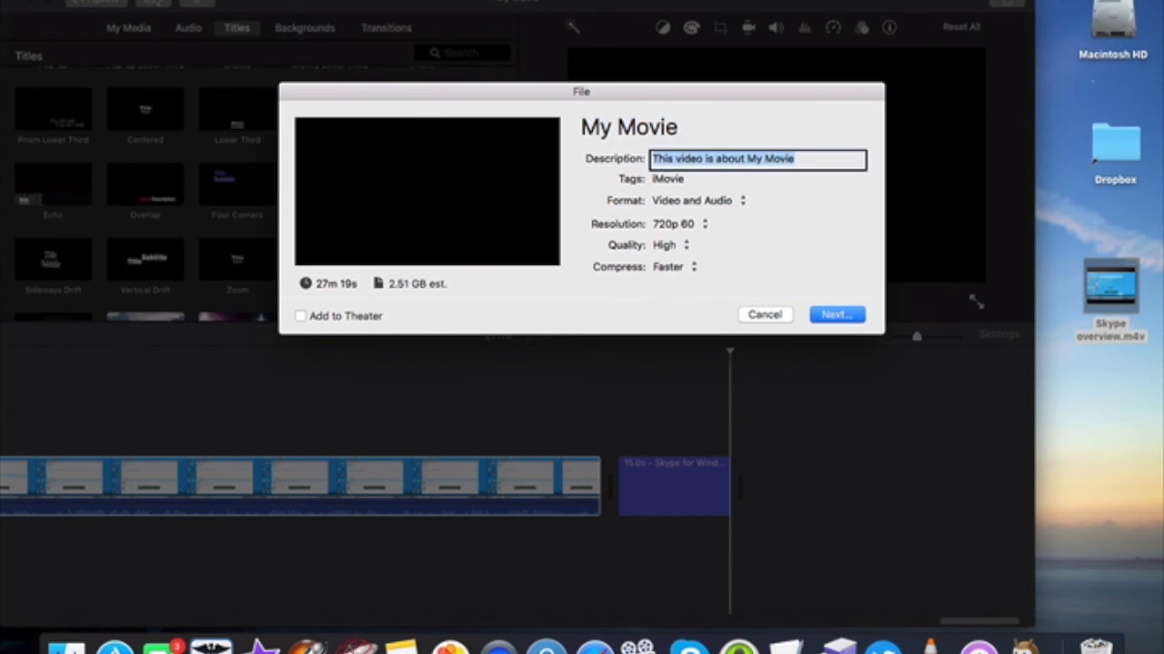
pyautogui.hotkey('shift', 'Tab')
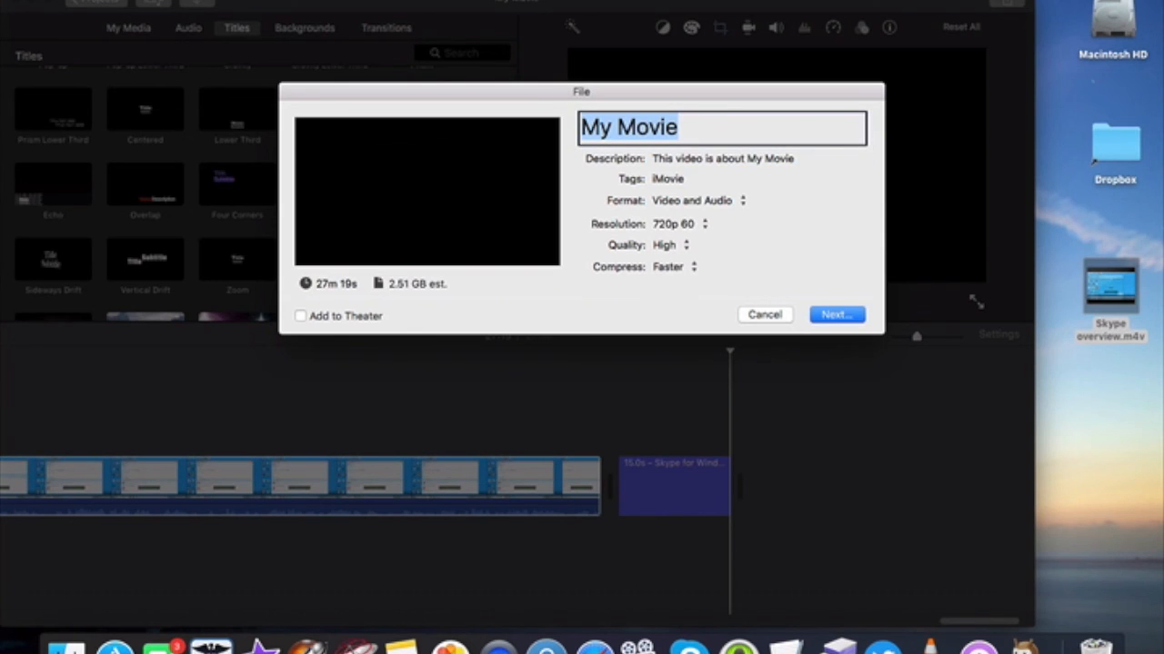
pyautogui.hotkey('ctrl', 'alt', 'Right')
pyautogui.press('Tab')
pyautogui.hotkey('ctrl', 'alt', 'Right')
pyautogui.press('Tab')
pyautogui.press('Tab')
pyautogui.press('Tab')
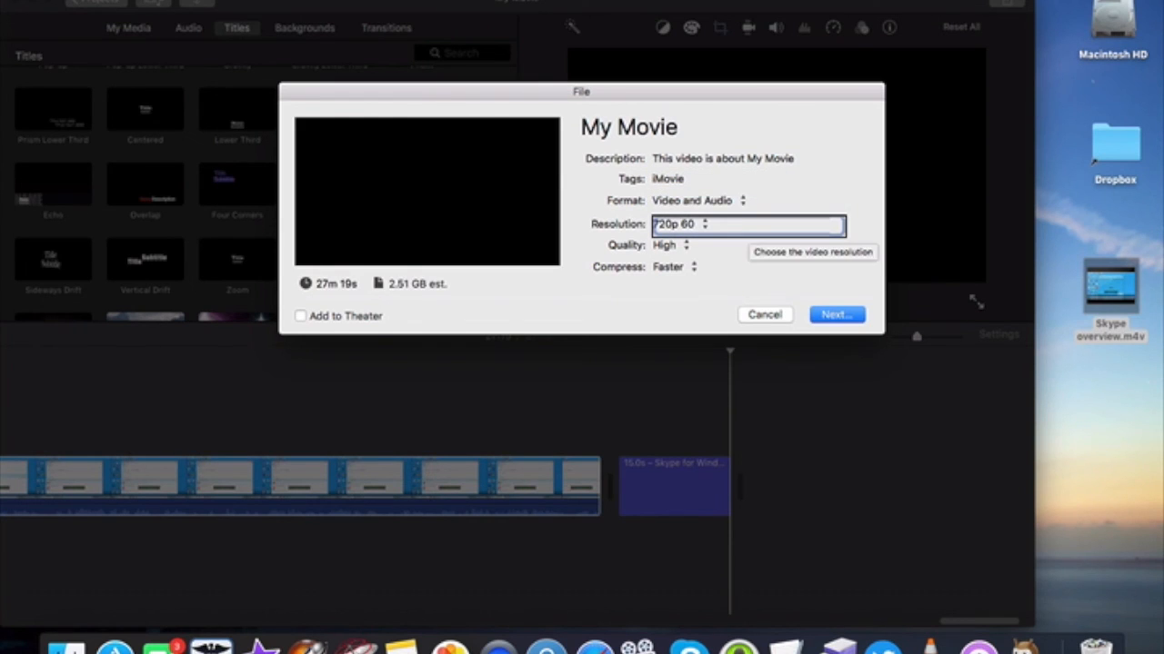
pyautogui.press('Tab')
pyautogui.press('Tab')
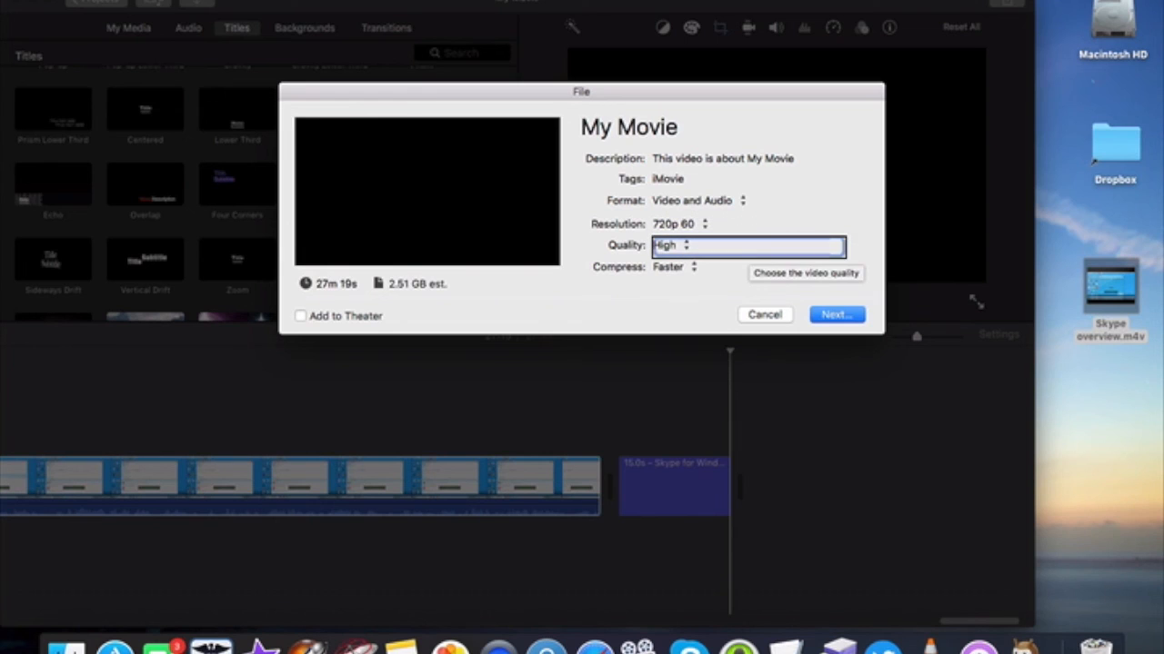
pyautogui.hotkey('shift', 'Tab')
pyautogui.press('Tab')
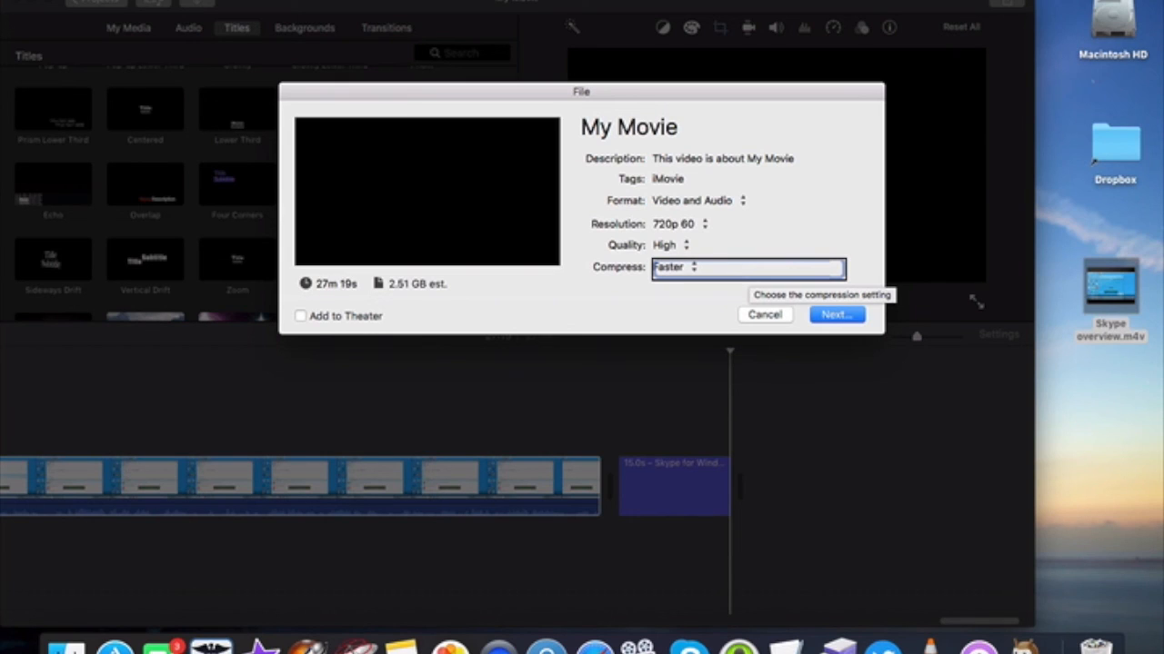
pyautogui.press('Tab')
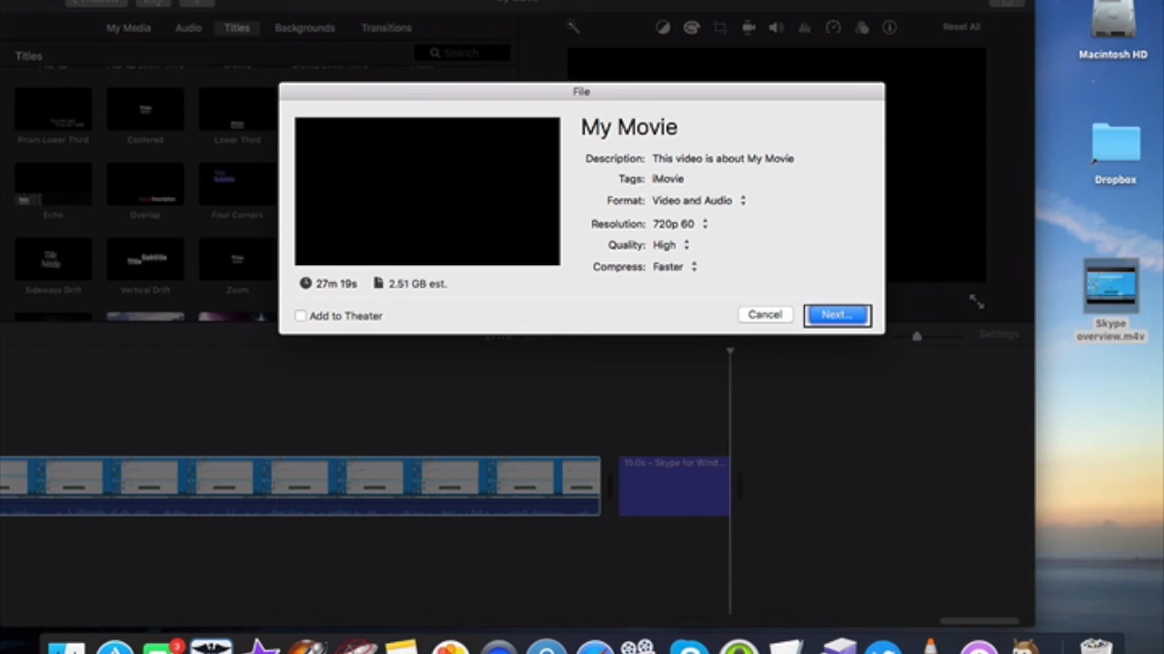
pyautogui.press('Escape')
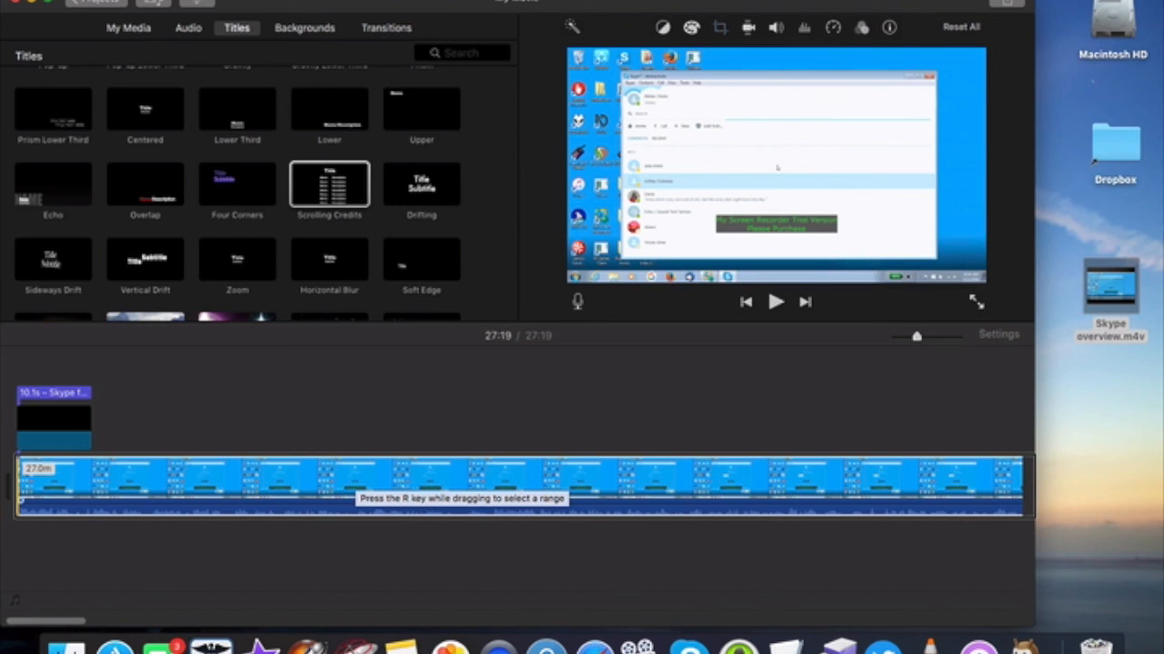
# - Delete every clip, background and title from the project timeline
pyautogui.press('super+a')
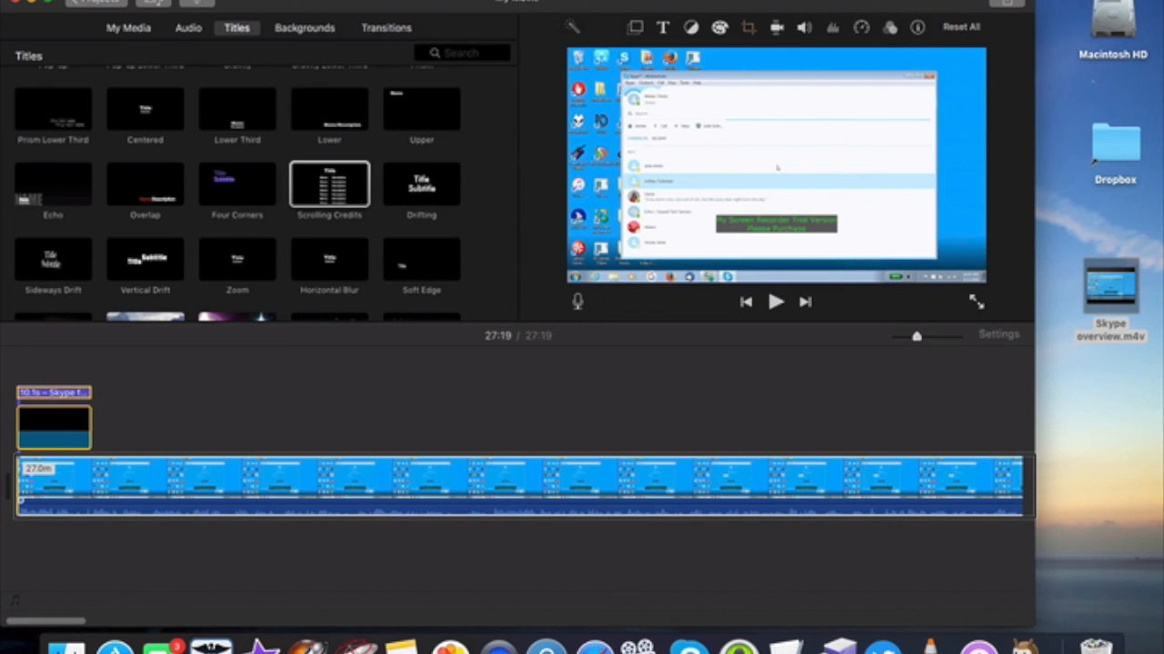
pyautogui.press('Delete')
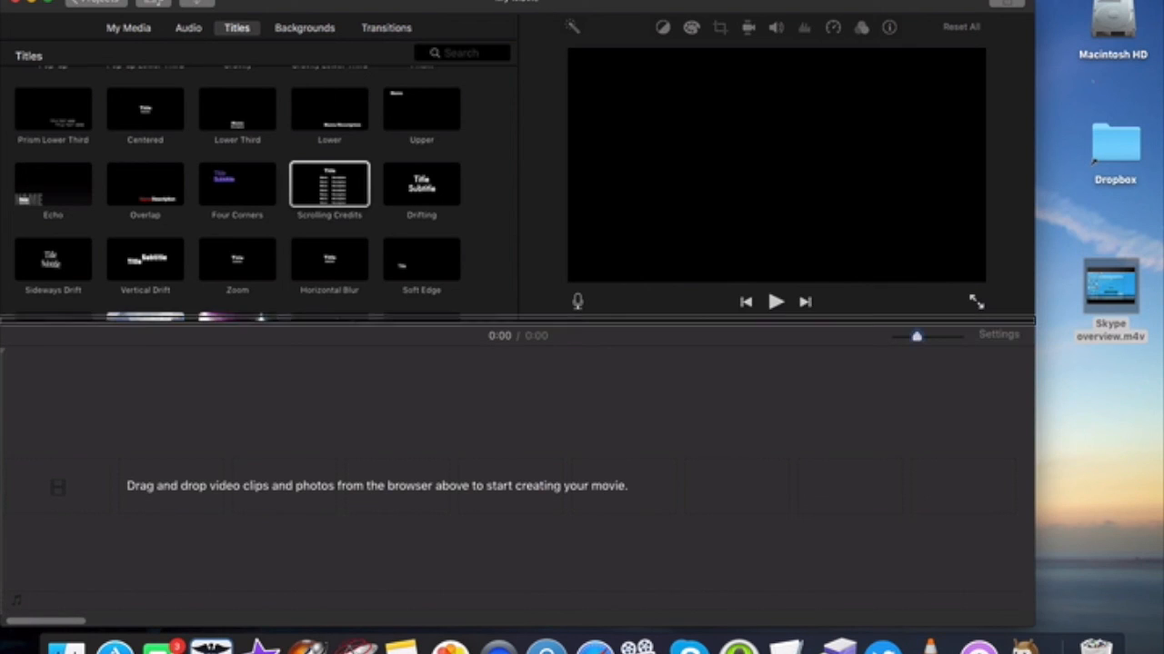
# - Switch the browser from the titles to the project's own media
pyautogui.hotkey('ctrl', 'alt', 'Left')
pyautogui.hotkey('ctrl', 'alt', 'Left')
pyautogui.hotkey('ctrl', 'alt', 'Left')
pyautogui.hotkey('ctrl', 'alt', 'Left')
pyautogui.hotkey('ctrl', 'alt', 'Left')
pyautogui.hotkey('ctrl', 'alt', 'Left')
pyautogui.hotkey('ctrl', 'alt', 'Left')
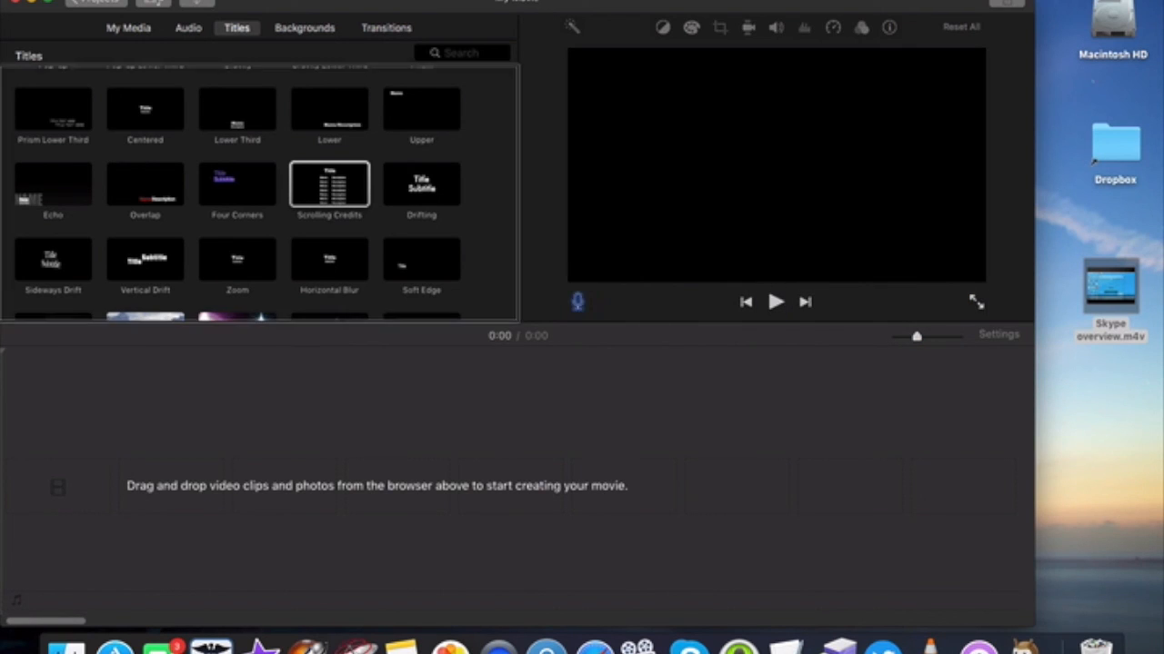
pyautogui.hotkey('ctrl', 'alt', 'Left')
pyautogui.hotkey('ctrl', 'alt', 'Left')
pyautogui.hotkey('ctrl', 'alt', 'Left')
pyautogui.hotkey('ctrl', 'alt', 'Left')
pyautogui.hotkey('ctrl', 'alt', 'Left')
pyautogui.hotkey('ctrl', 'alt', 'Left')
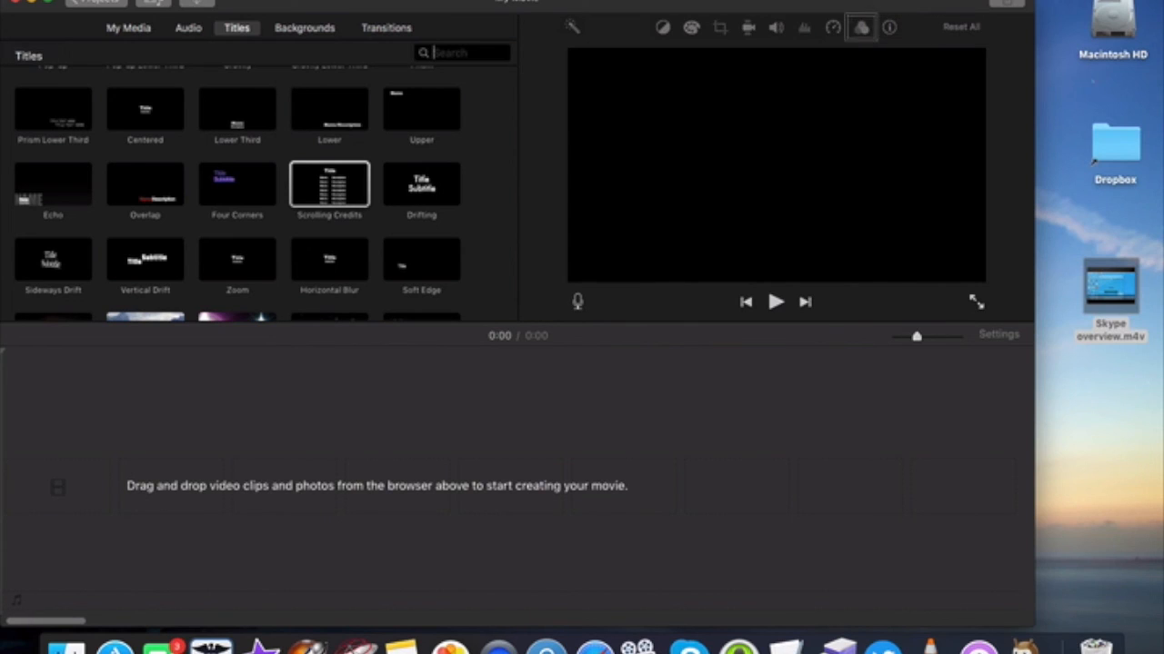
pyautogui.hotkey('ctrl', 'alt', 'Left')
pyautogui.hotkey('ctrl', 'alt', 'Left')
pyautogui.hotkey('ctrl', 'alt', 'Left')
pyautogui.hotkey('ctrl', 'alt', 'Left')
pyautogui.hotkey('ctrl', 'alt', 'Left')
pyautogui.hotkey('ctrl', 'alt', 'Left')
pyautogui.hotkey('ctrl', 'alt', 'Left')
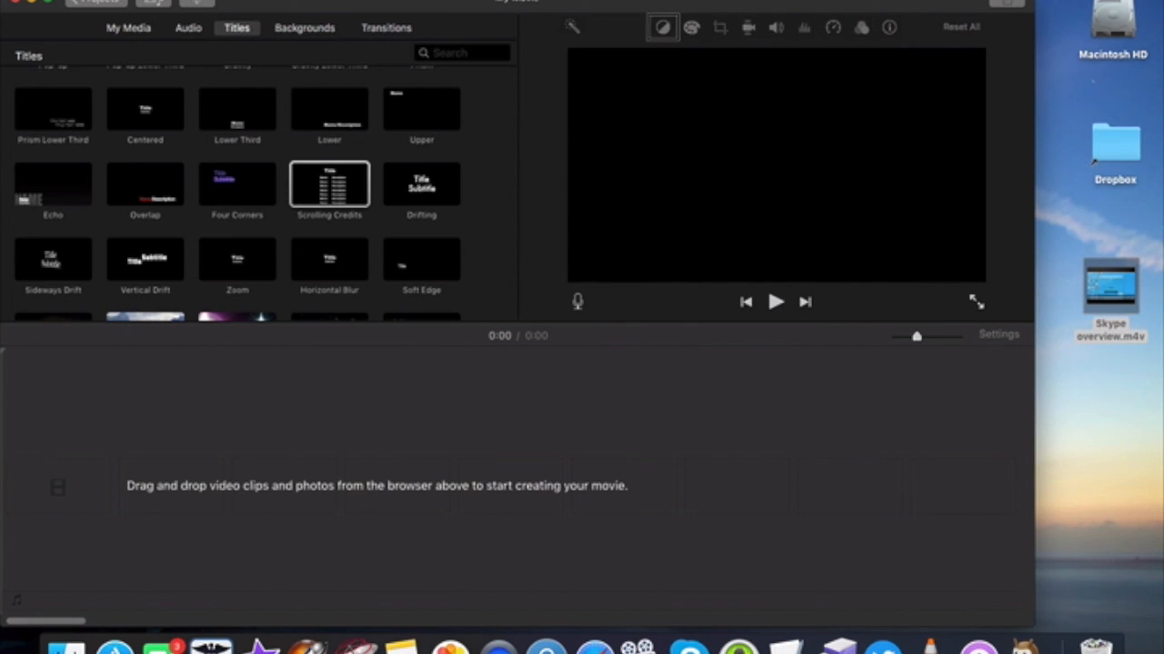
pyautogui.hotkey('ctrl', 'alt', 'Left')
pyautogui.hotkey('ctrl', 'alt', 'Left')
pyautogui.hotkey('ctrl', 'alt', 'Left')
pyautogui.hotkey('ctrl', 'alt', 'Left')
pyautogui.hotkey('ctrl', 'alt', 'Left')
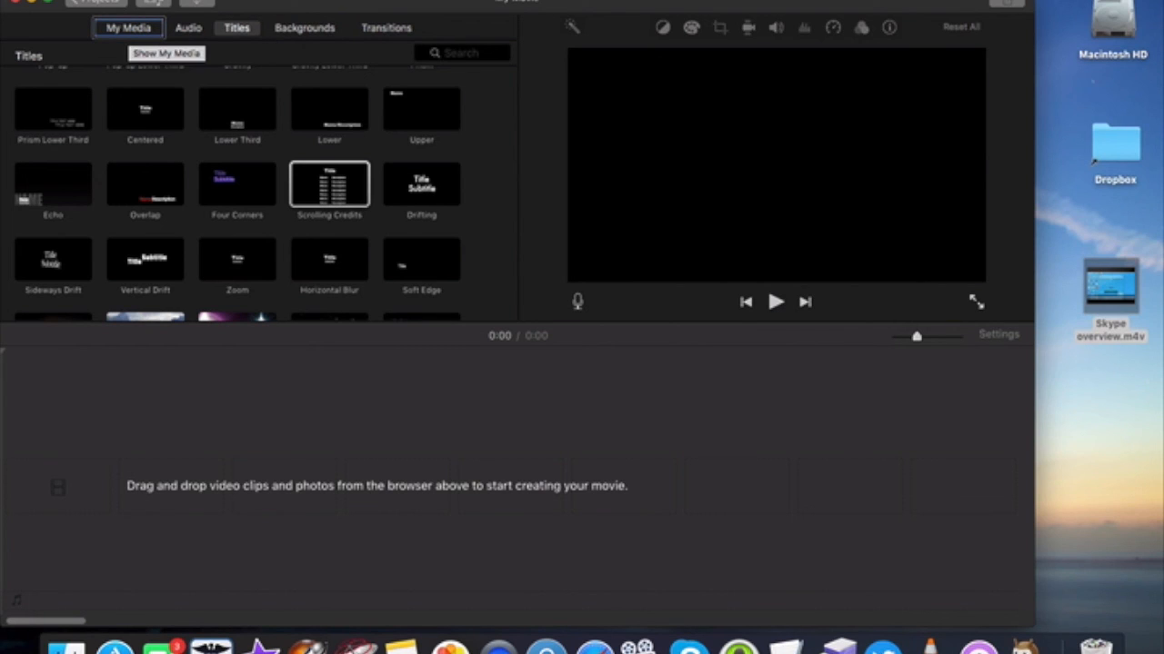
pyautogui.hotkey('ctrl', 'alt', 'space')
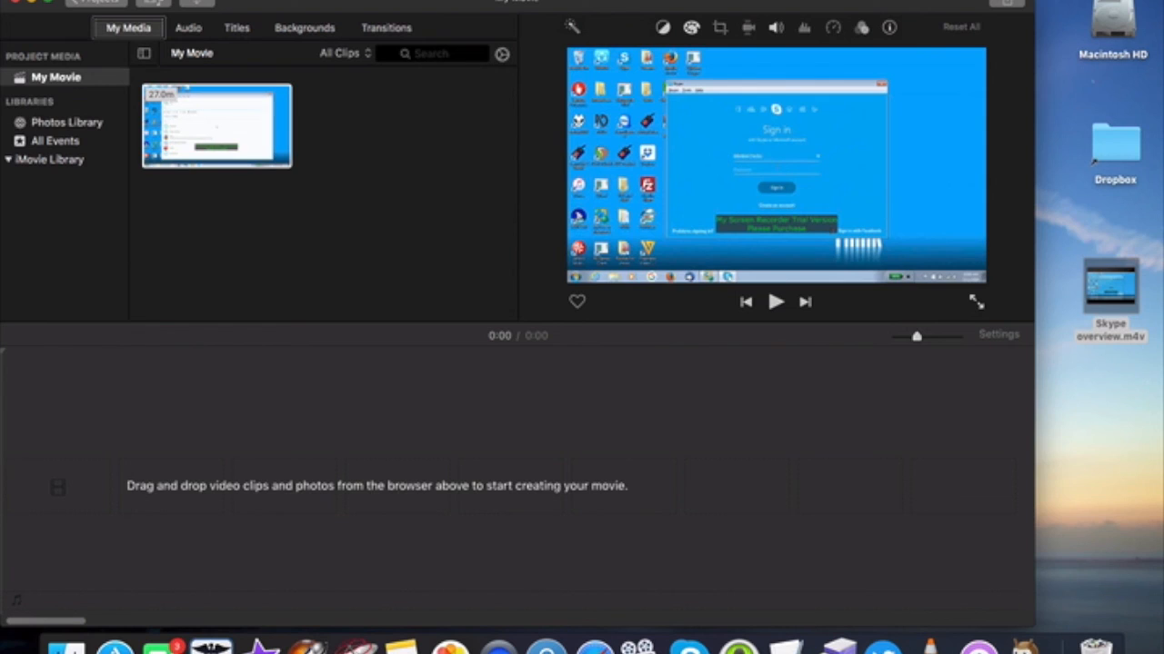
# - Delete the imported Skype clip from the My Movie media and confirm its removal from the iMovie library
pyautogui.hotkey('ctrl', 'alt', 'Right')
pyautogui.hotkey('ctrl', 'alt', 'Right')
pyautogui.hotkey('ctrl', 'alt', 'Right')
pyautogui.hotkey('ctrl', 'alt', 'Right')
pyautogui.hotkey('ctrl', 'alt', 'Right')
pyautogui.hotkey('ctrl', 'alt', 'Right')
pyautogui.hotkey('ctrl', 'alt', 'Right')
pyautogui.hotkey('ctrl', 'alt', 'Right')
pyautogui.hotkey('ctrl', 'alt', 'Right')
pyautogui.hotkey('ctrl', 'alt', 'Right')
pyautogui.hotkey('ctrl', 'alt', 'Right')
pyautogui.hotkey('ctrl', 'alt', 'Right')
pyautogui.hotkey('ctrl', 'alt', 'Right')
pyautogui.hotkey('ctrl', 'alt', 'Right')
pyautogui.hotkey('ctrl', 'alt', 'Right')
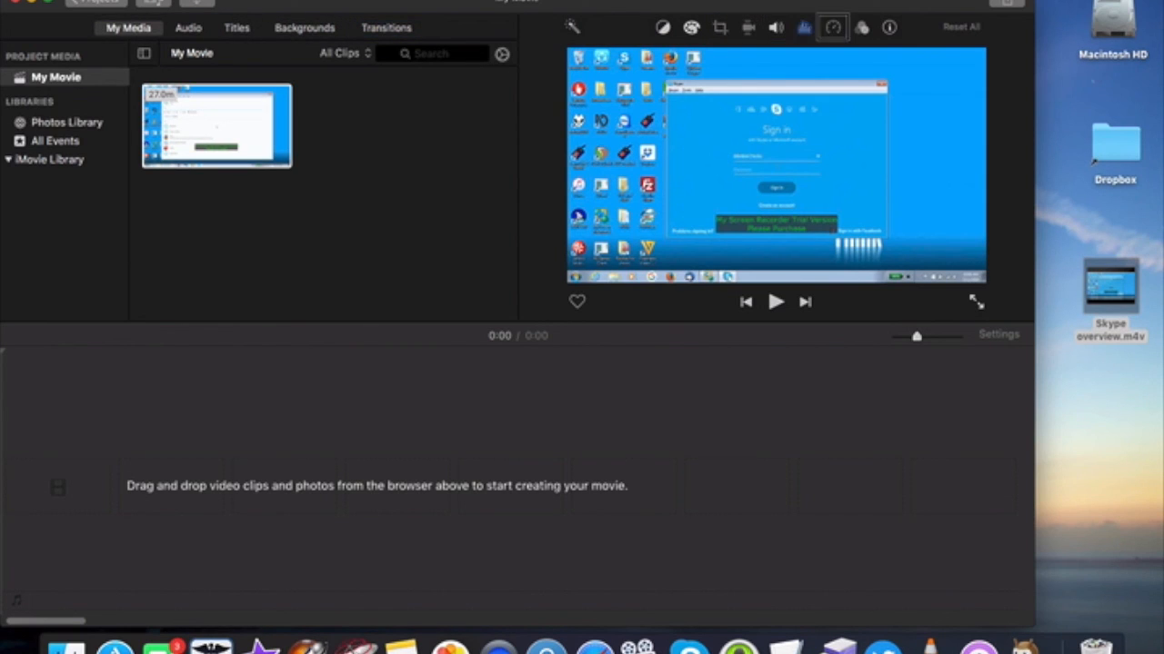
pyautogui.hotkey('ctrl', 'alt', 'Right')
pyautogui.hotkey('ctrl', 'alt', 'Right')
pyautogui.hotkey('ctrl', 'alt', 'Right')
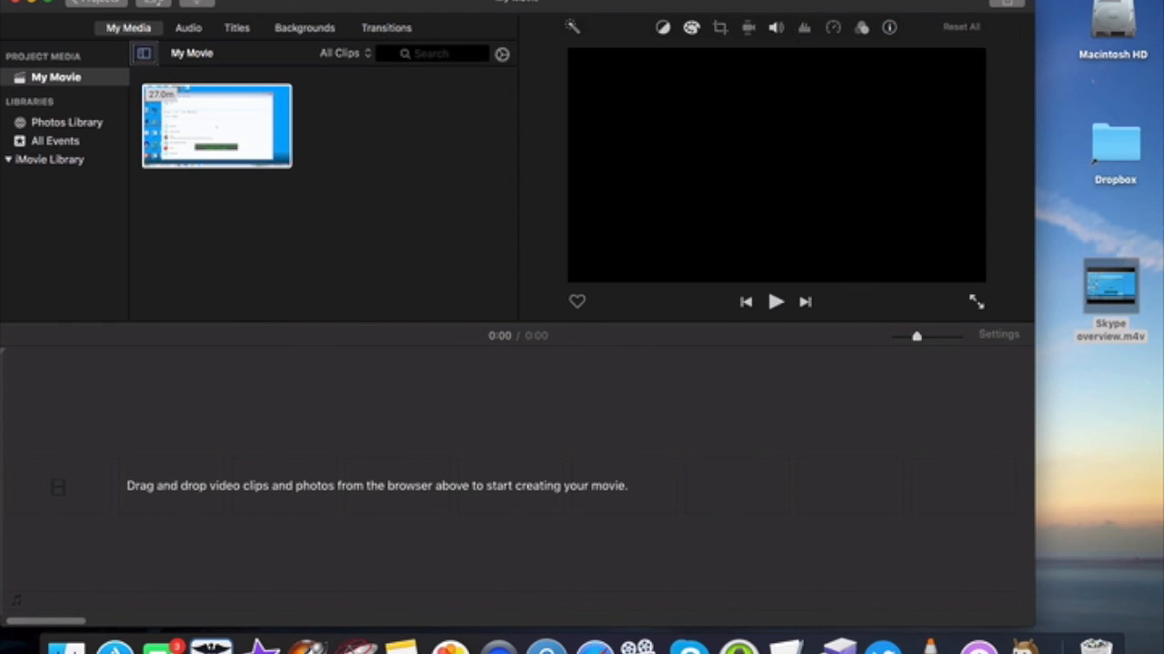
pyautogui.hotkey('ctrl', 'alt', 'Right')
pyautogui.hotkey('ctrl', 'alt', 'Right')
pyautogui.hotkey('ctrl', 'alt', 'Right')
pyautogui.hotkey('ctrl', 'alt', 'Right')
pyautogui.hotkey('ctrl', 'alt', 'Right')
pyautogui.hotkey('ctrl', 'alt', 'Right')
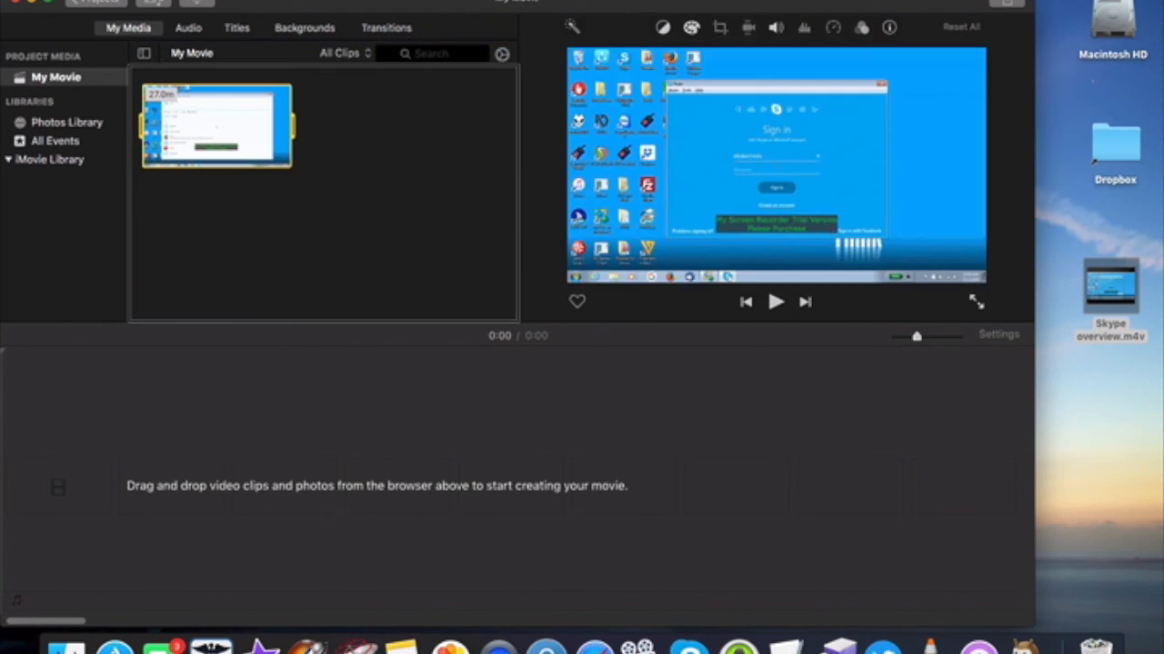
pyautogui.hotkey('ctrl', 'alt', 'shift', 'Down')
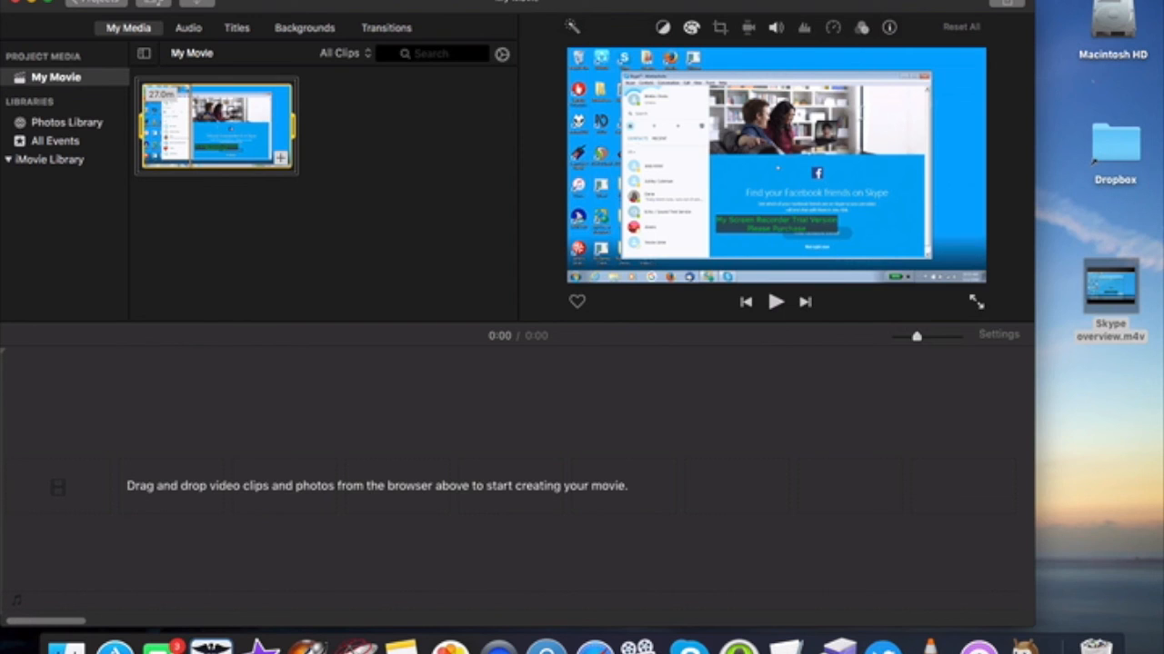
pyautogui.press('super+BackSpace')
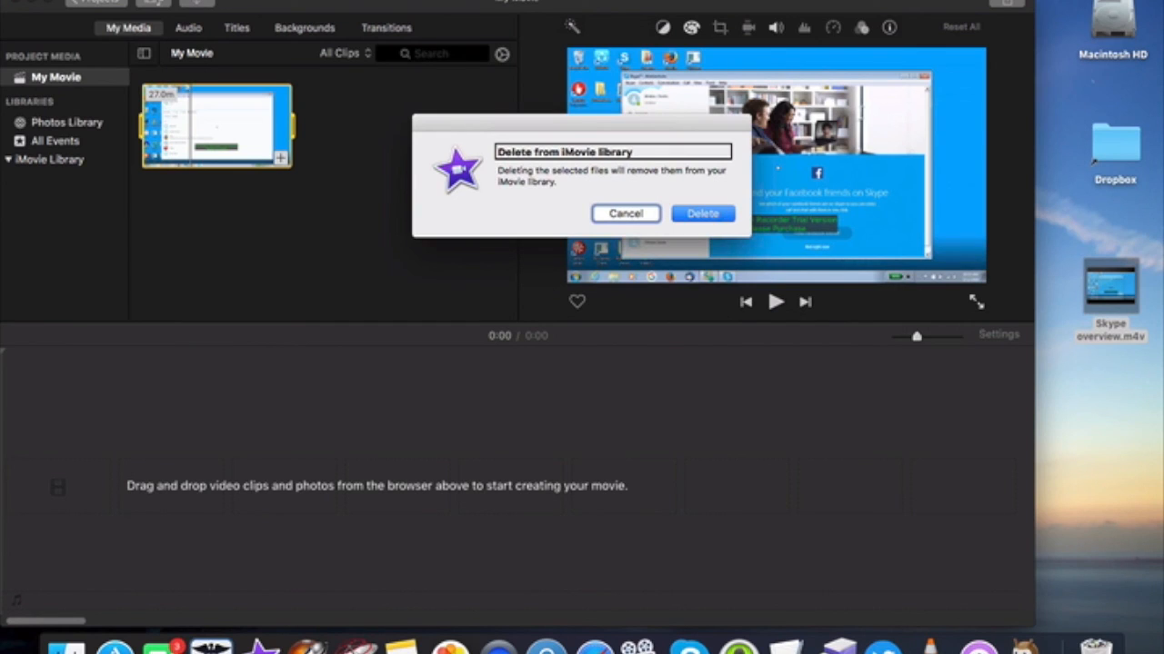
pyautogui.press('Return')
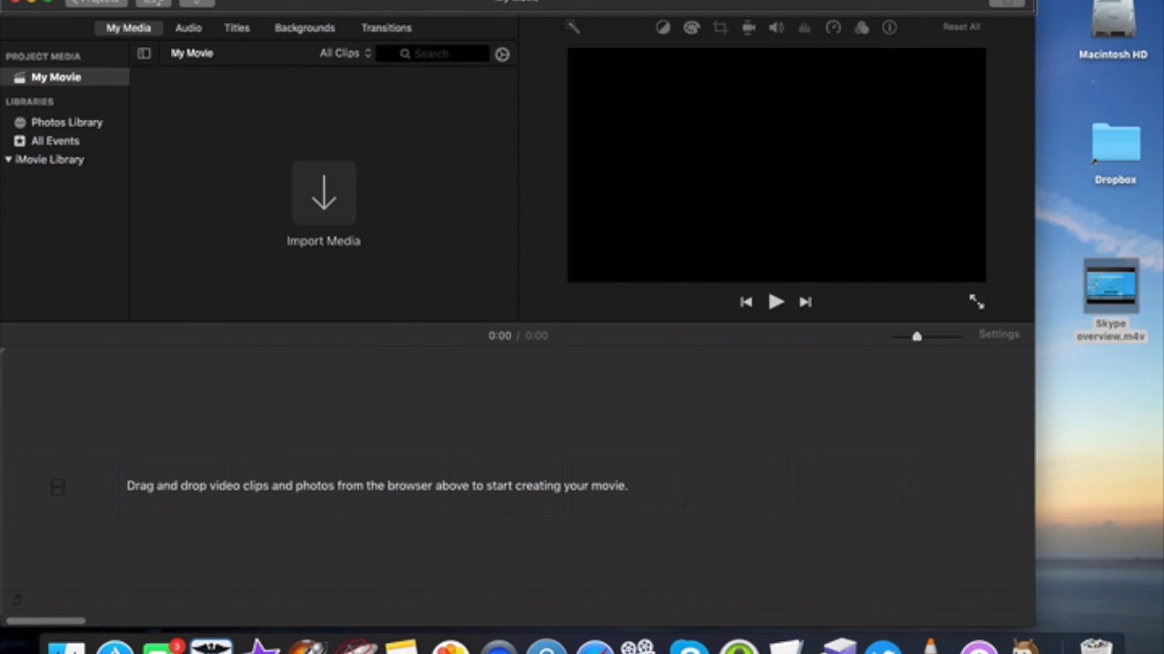
# - Return to the projects overview, saving the emptied project under the name My Movie
pyautogui.hotkey('ctrl', 'alt', 'shift', 'Down')
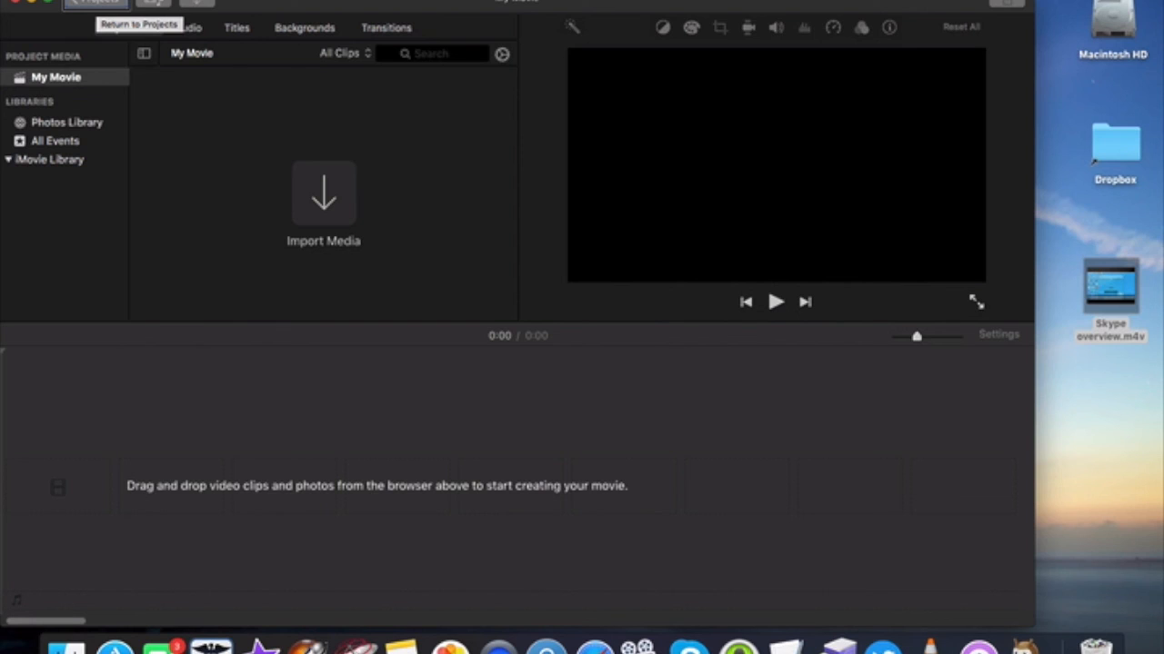
pyautogui.click(96, 3)
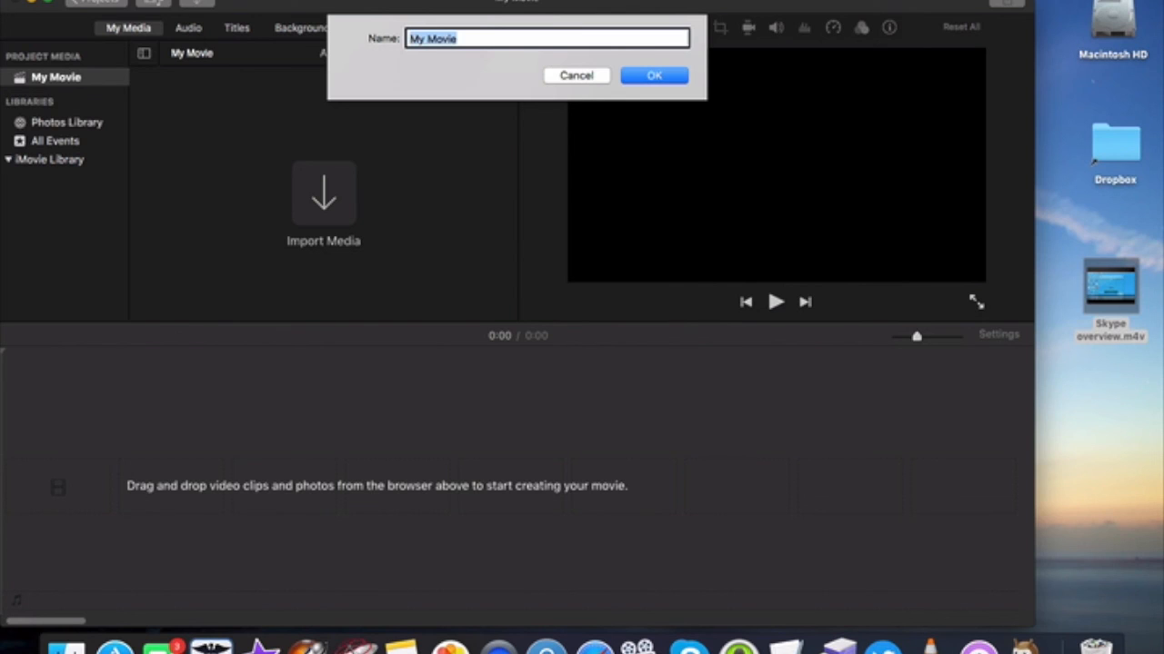
pyautogui.press('Tab')
pyautogui.press('Tab')
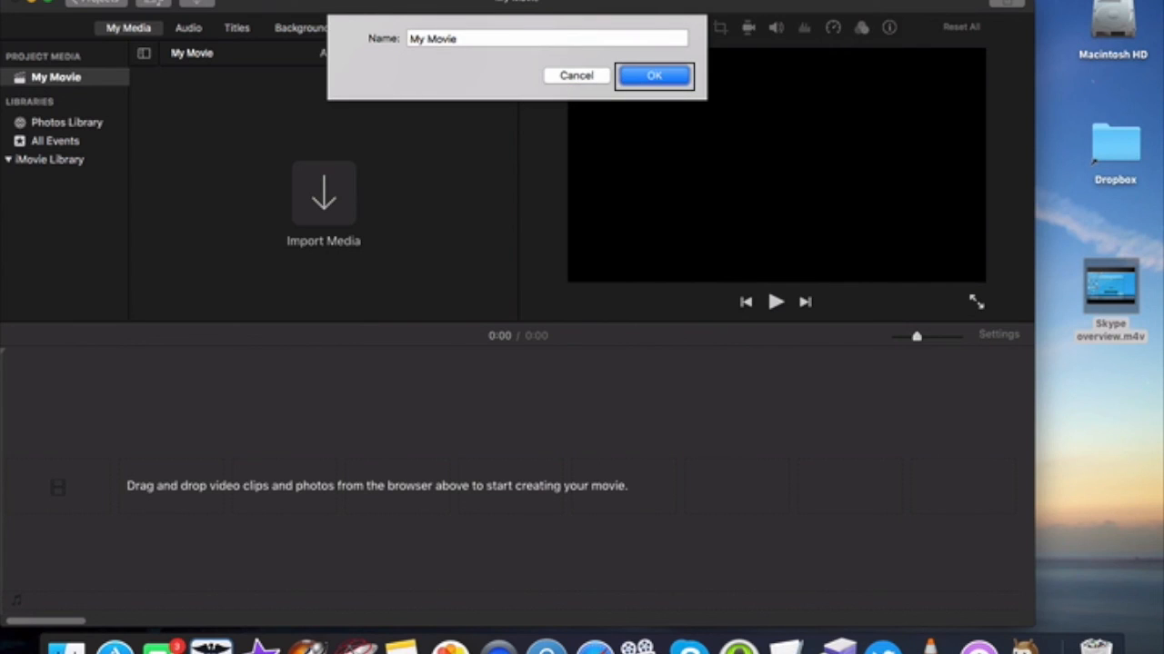
pyautogui.press('Return')
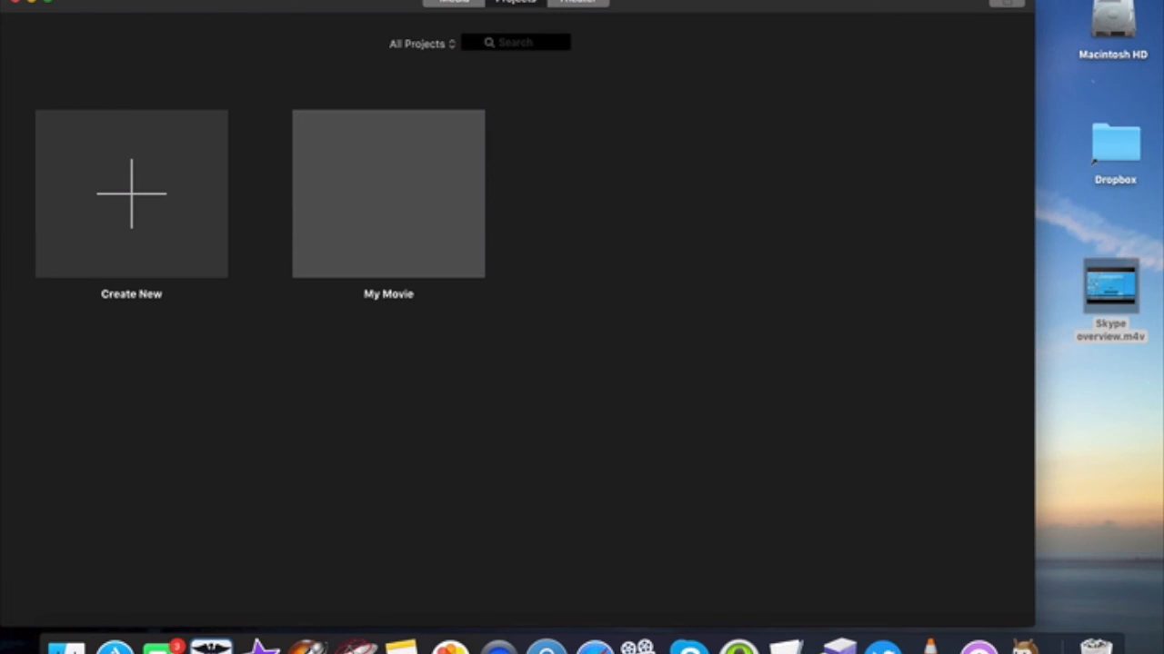
# - Select the My Movie project in the projects overview
pyautogui.press('super+Tab')
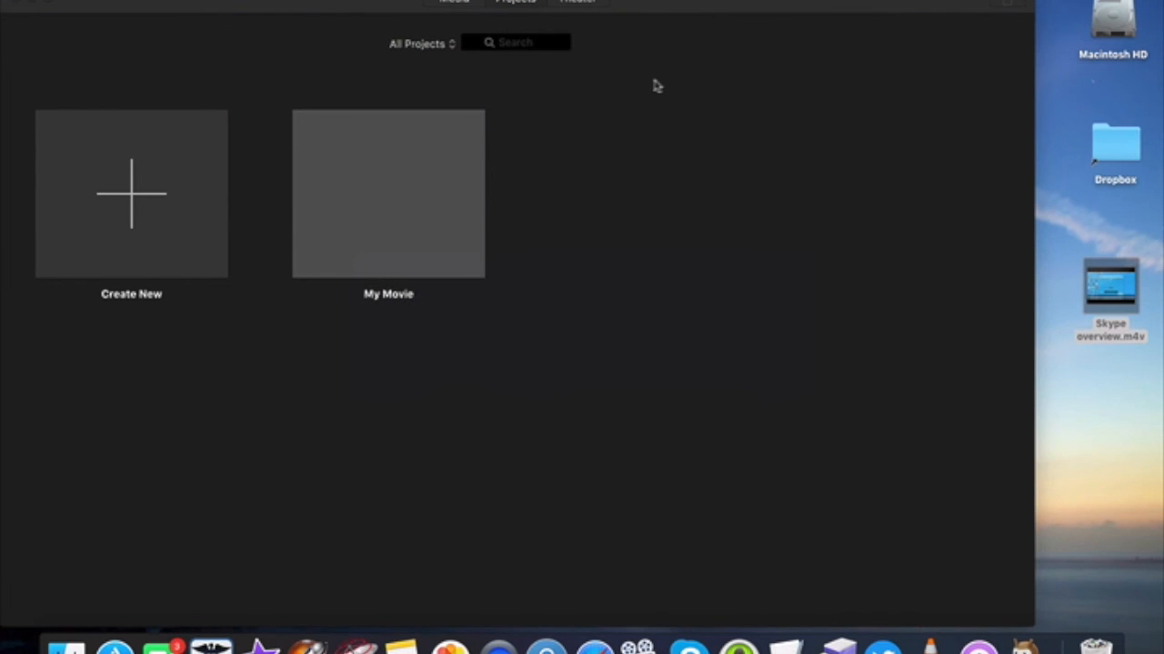
pyautogui.press('super+Tab')
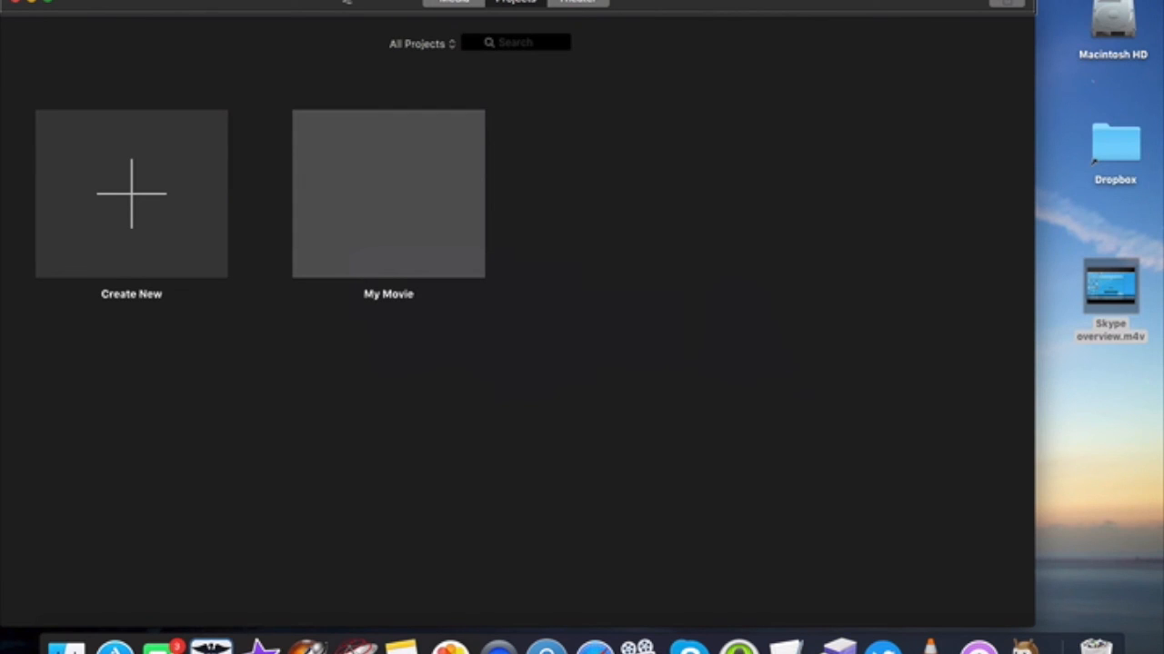
pyautogui.click(372, 48)
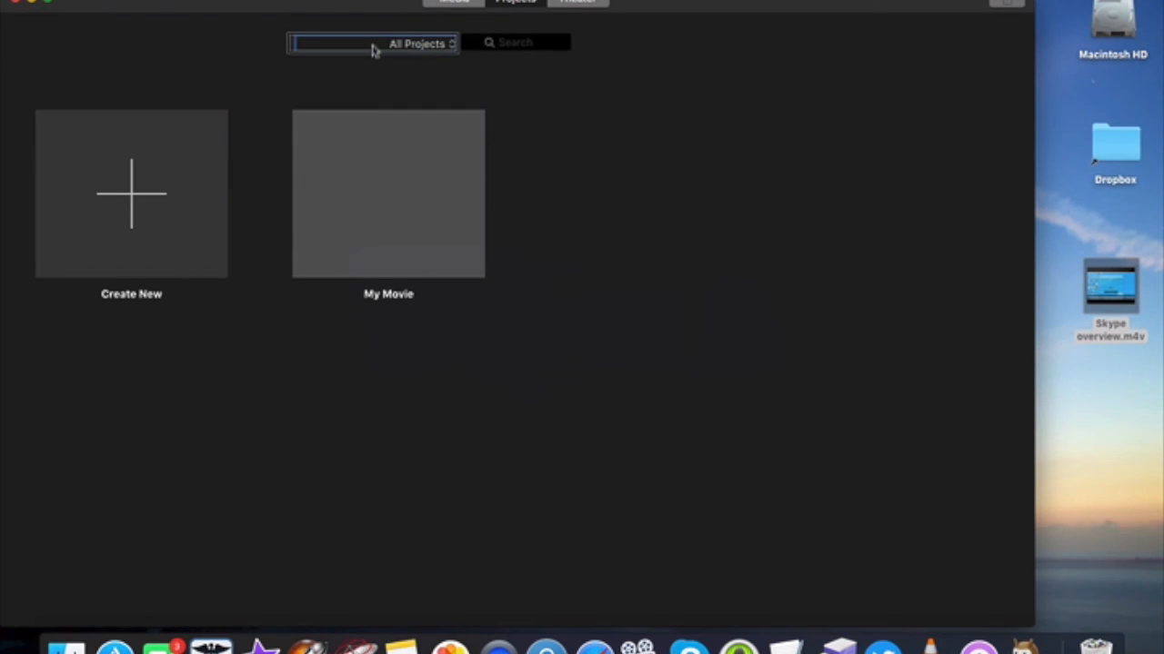
pyautogui.click(515, 42)
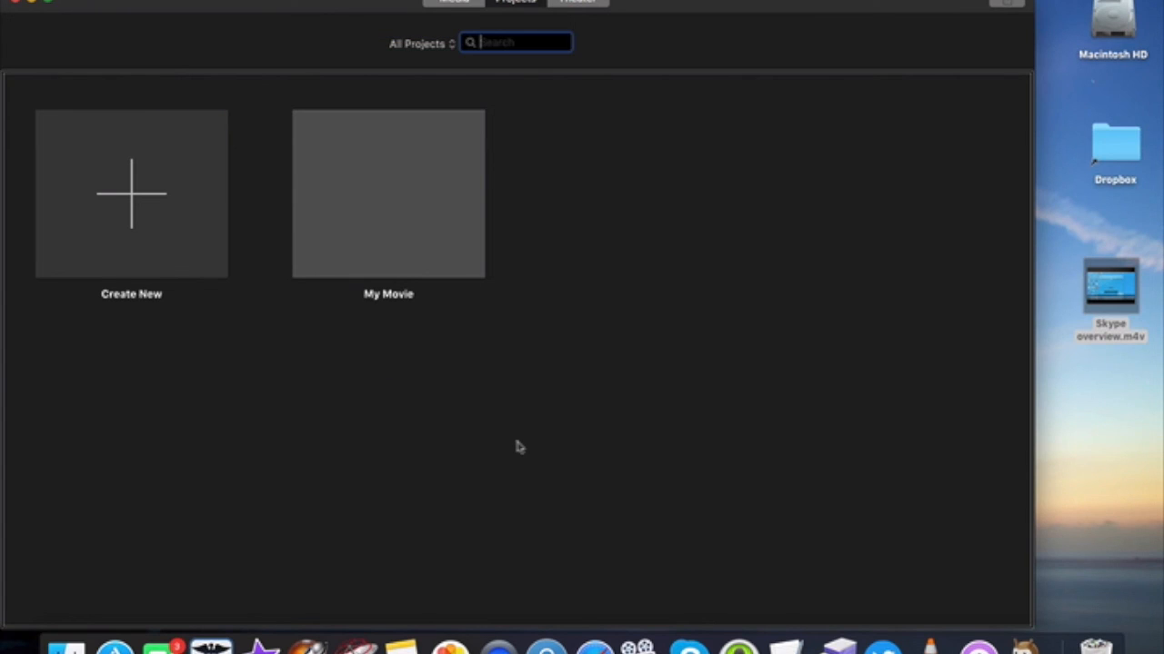
pyautogui.click(132, 243)
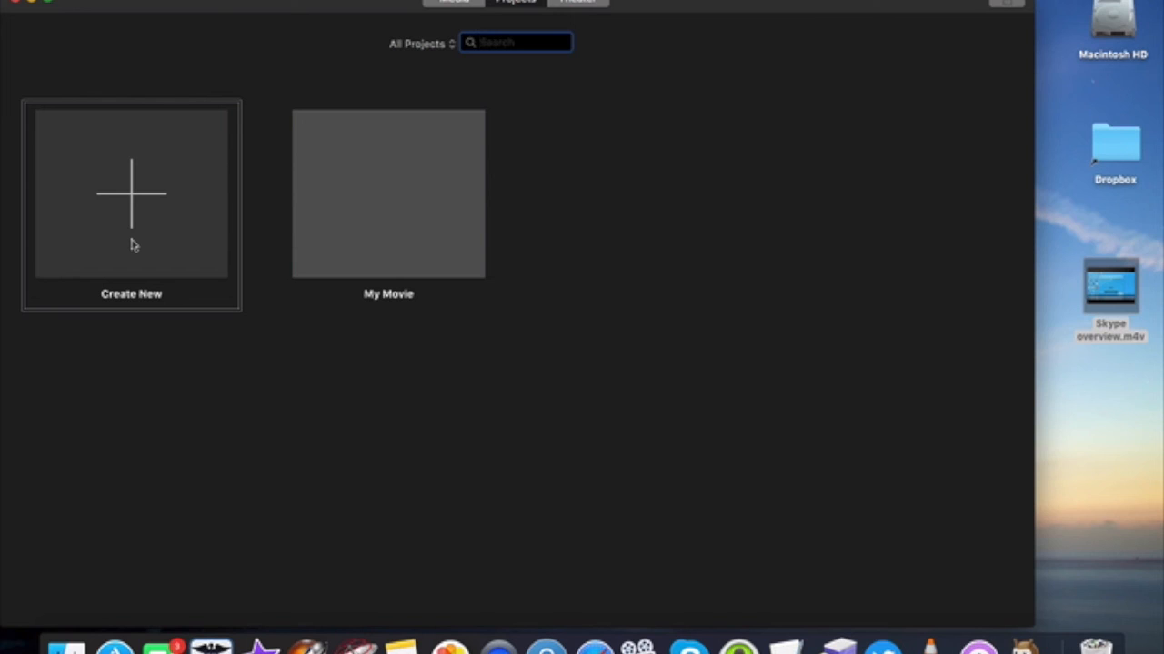
pyautogui.click(388, 245)
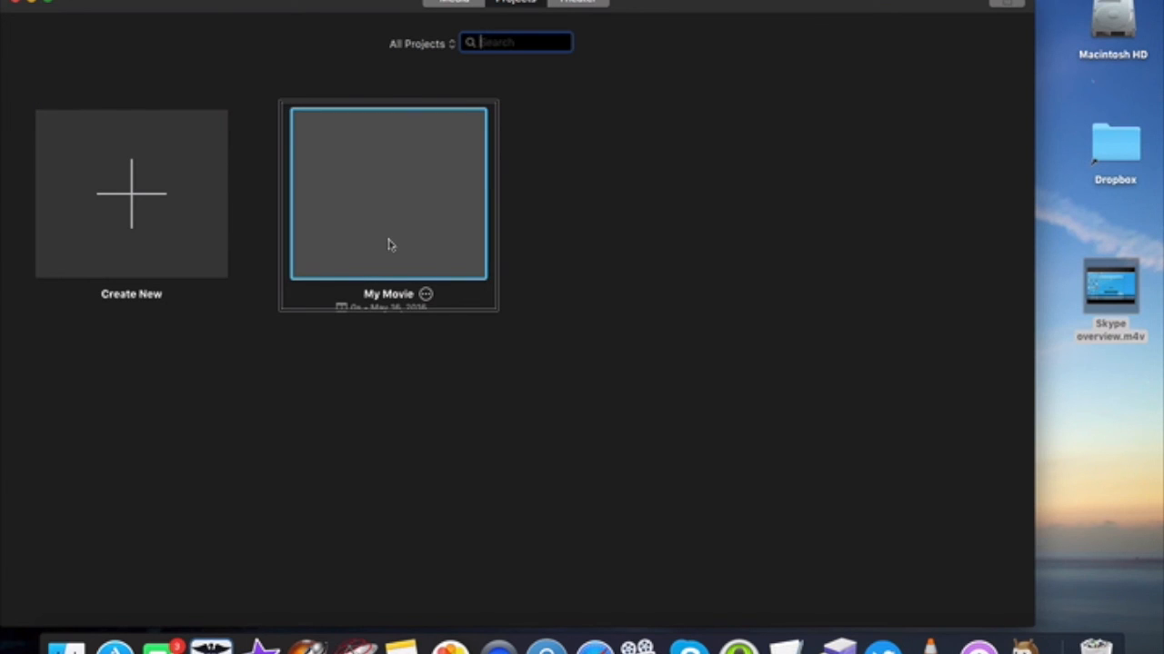
pyautogui.doubleClick(388, 244)
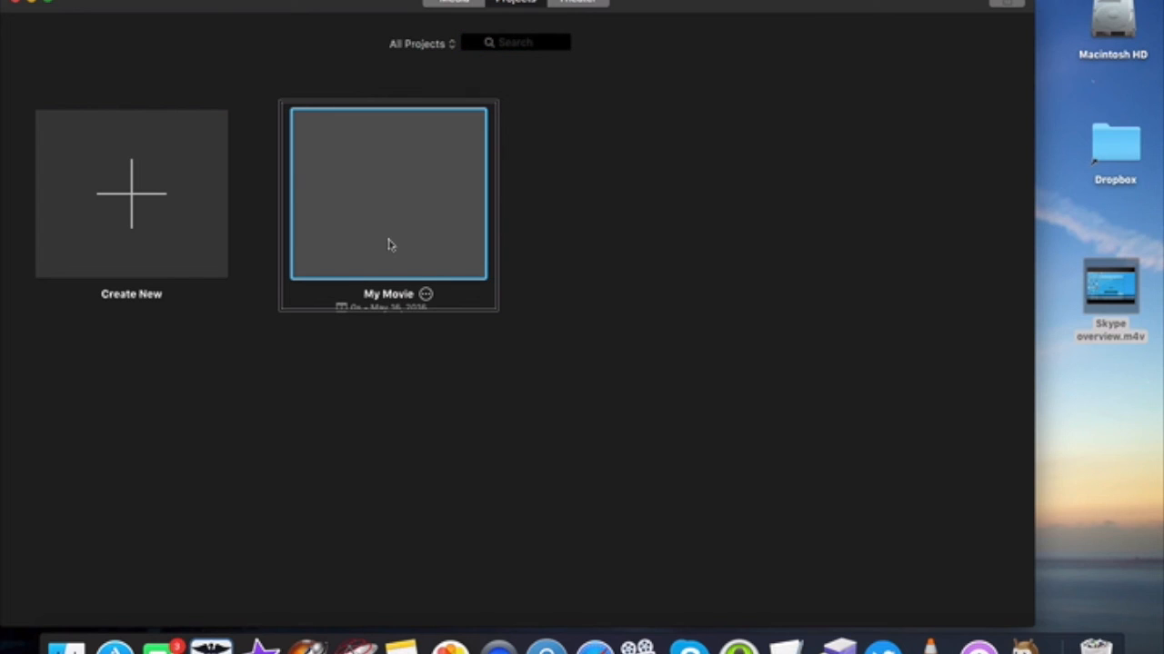